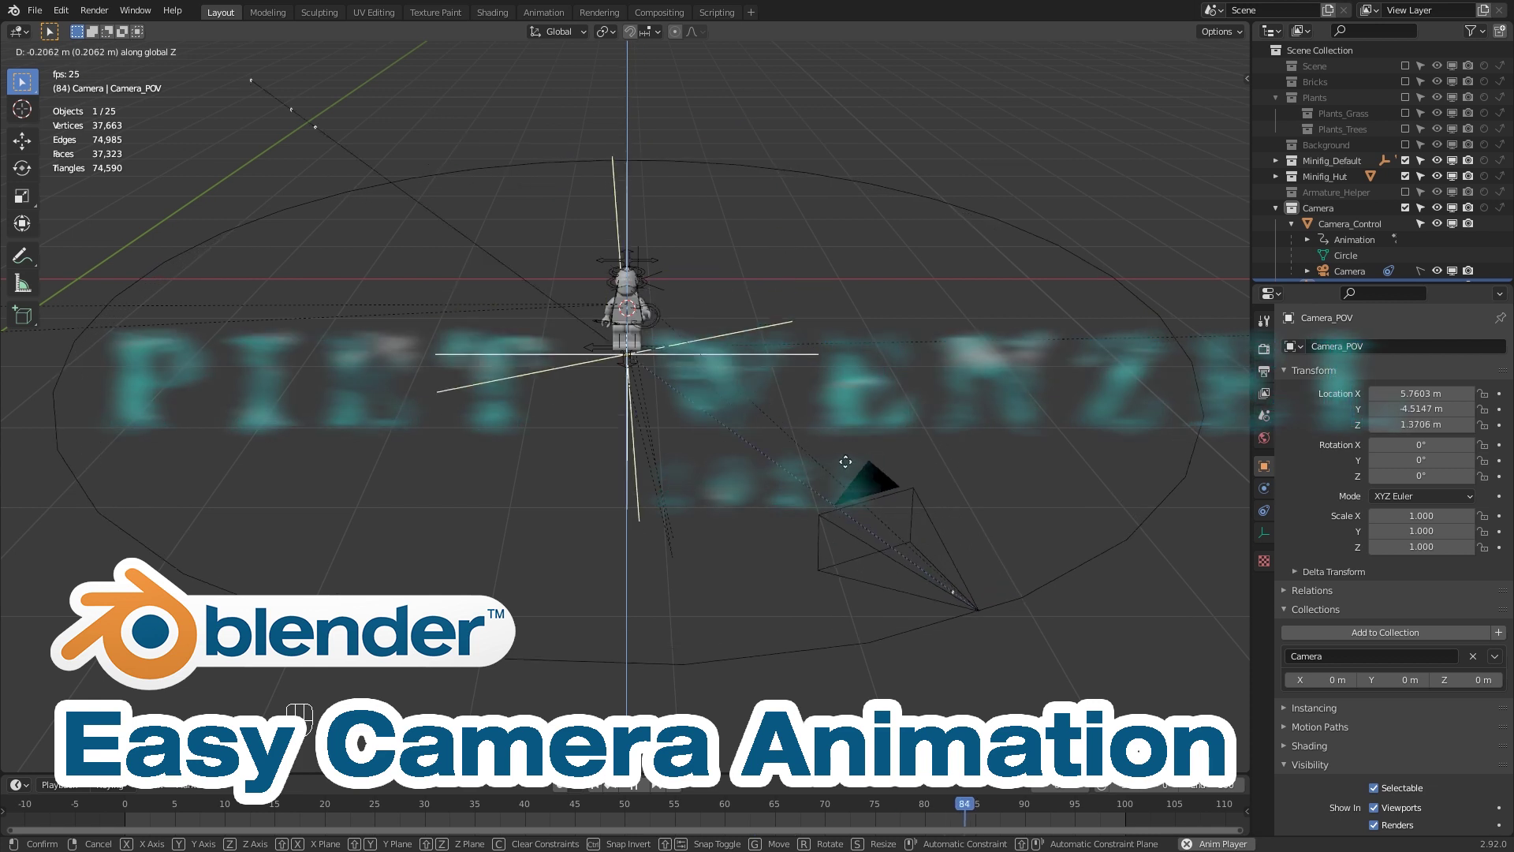
Try moving the Camera_POV empty during playback and check the minifigure's framing through the camera
key(g)
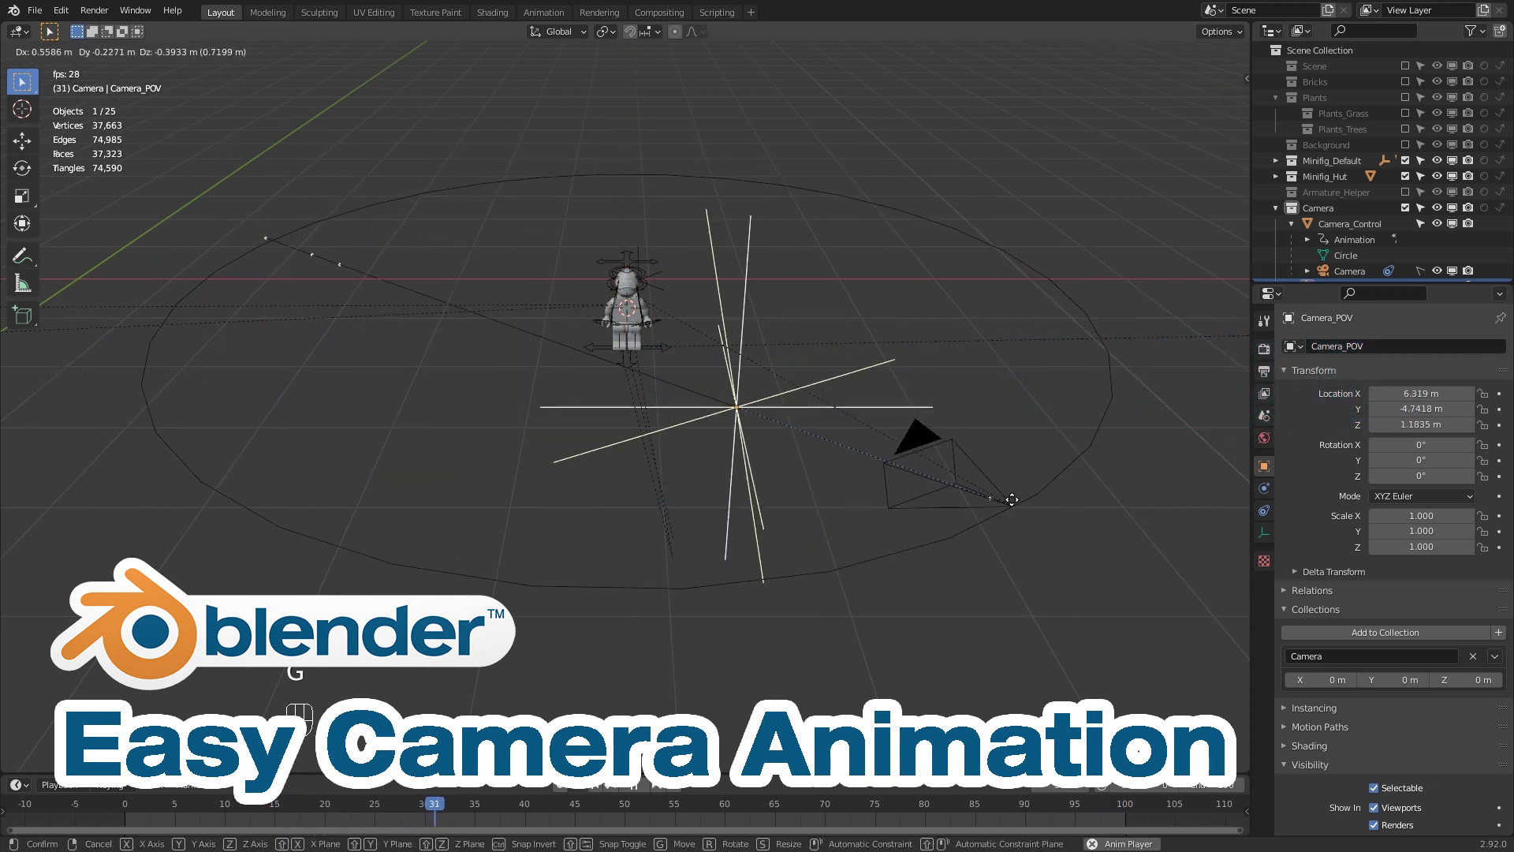
key(KP_0)
click(953, 423)
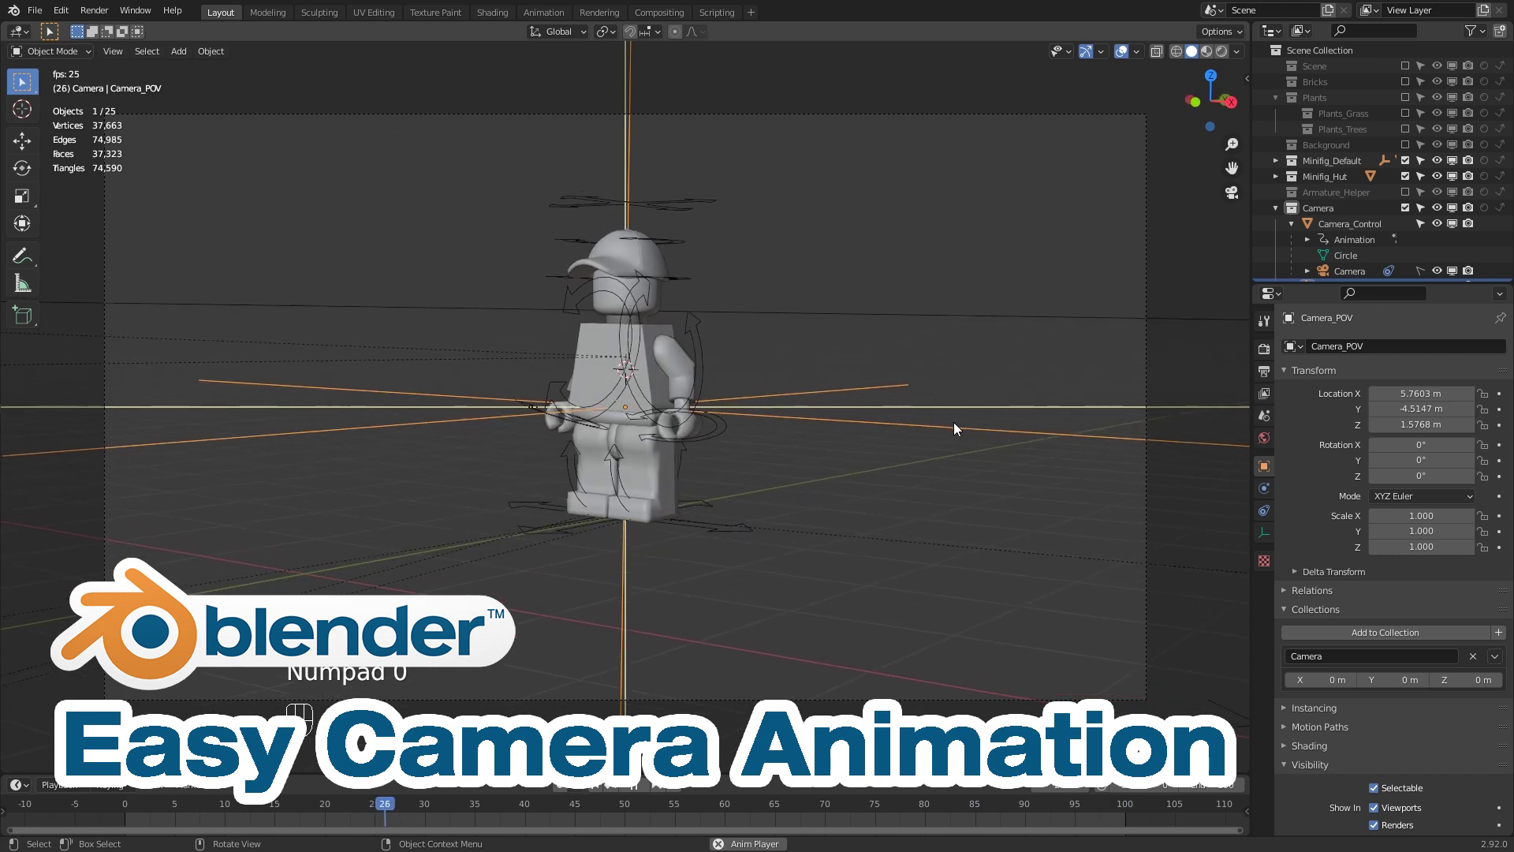
key(g)
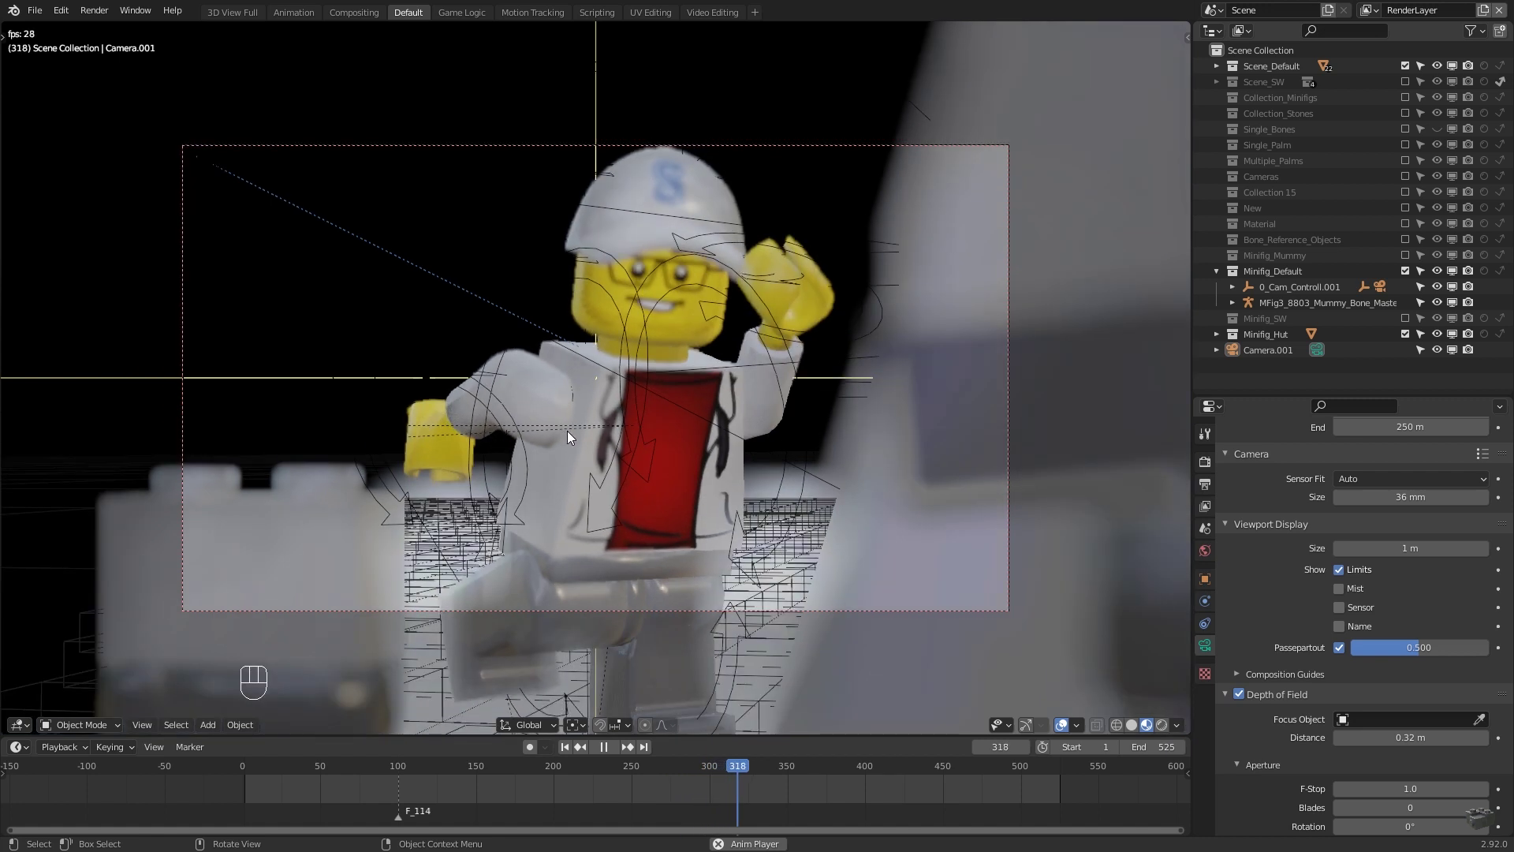
Inspect the example minifigure scene from outside the camera view and toggle the Scene_Default collection
middle_drag(566, 430, 805, 478)
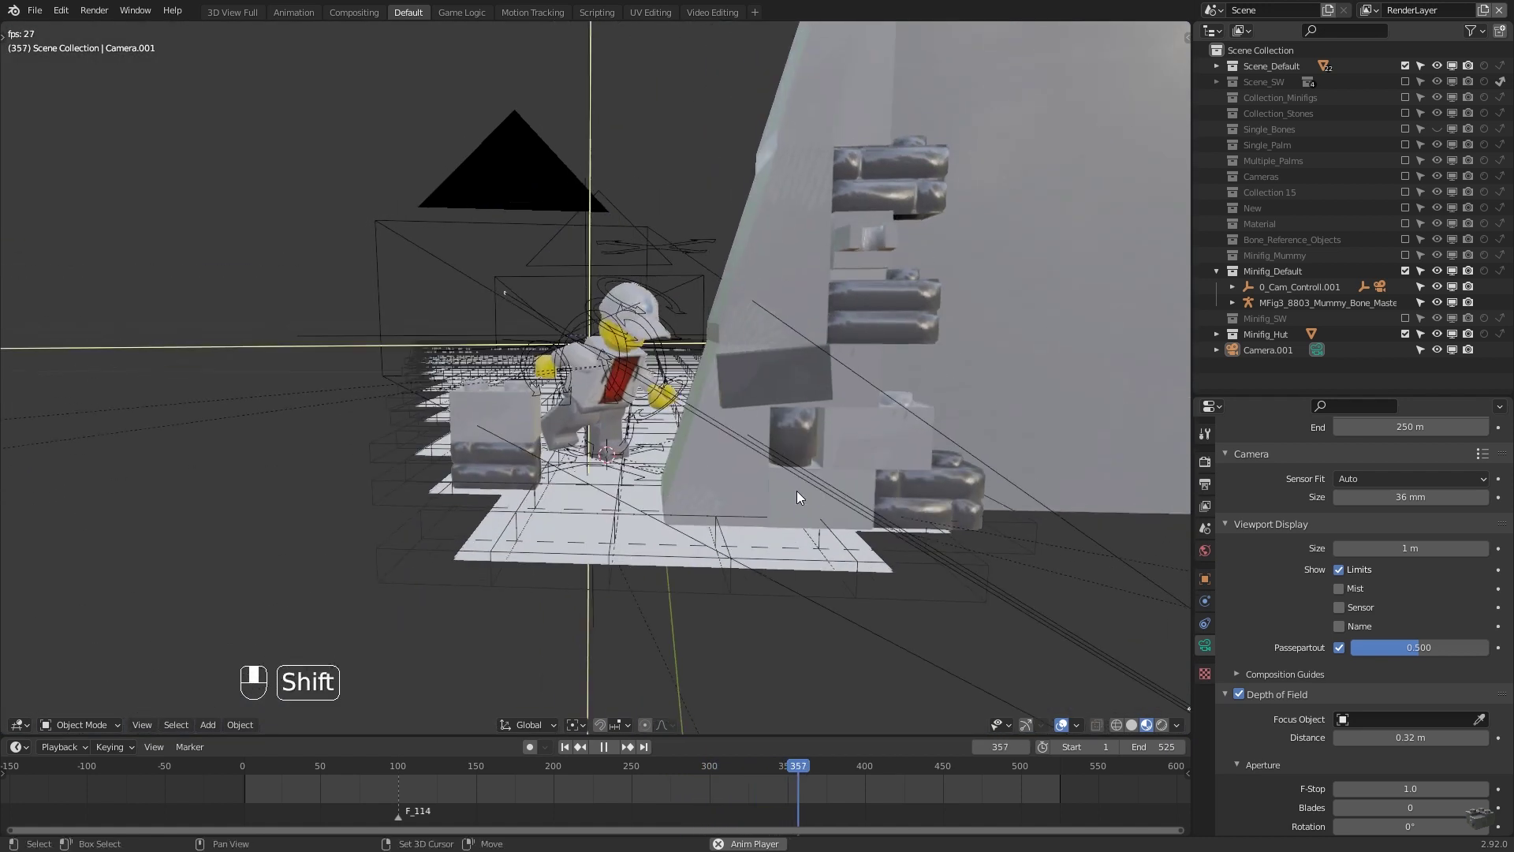
click(1405, 65)
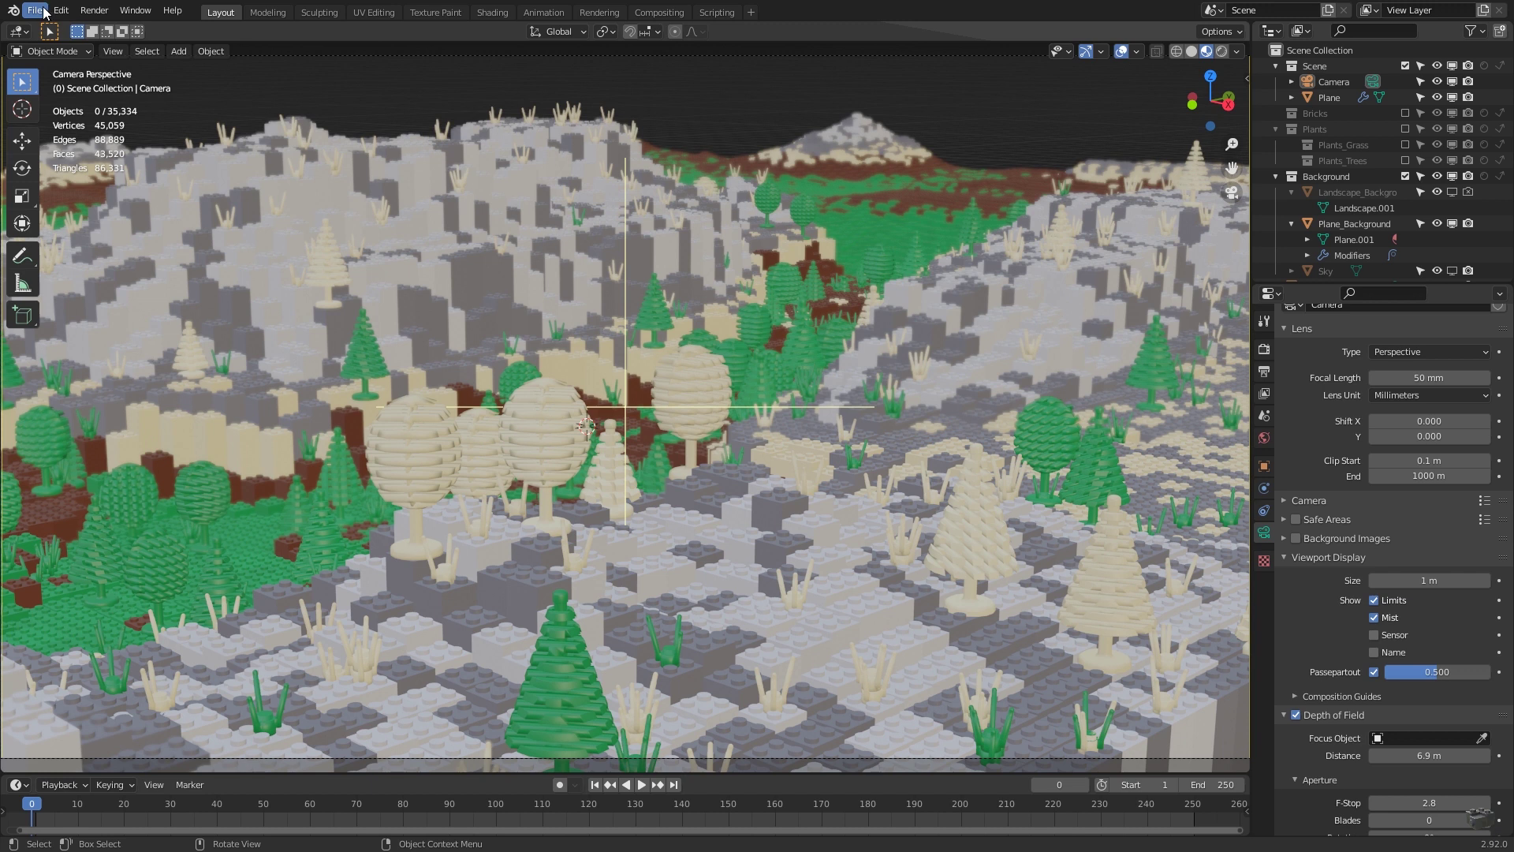
Append the Minifig_Default and Minifig_Hut collections from the template blend file
click(37, 10)
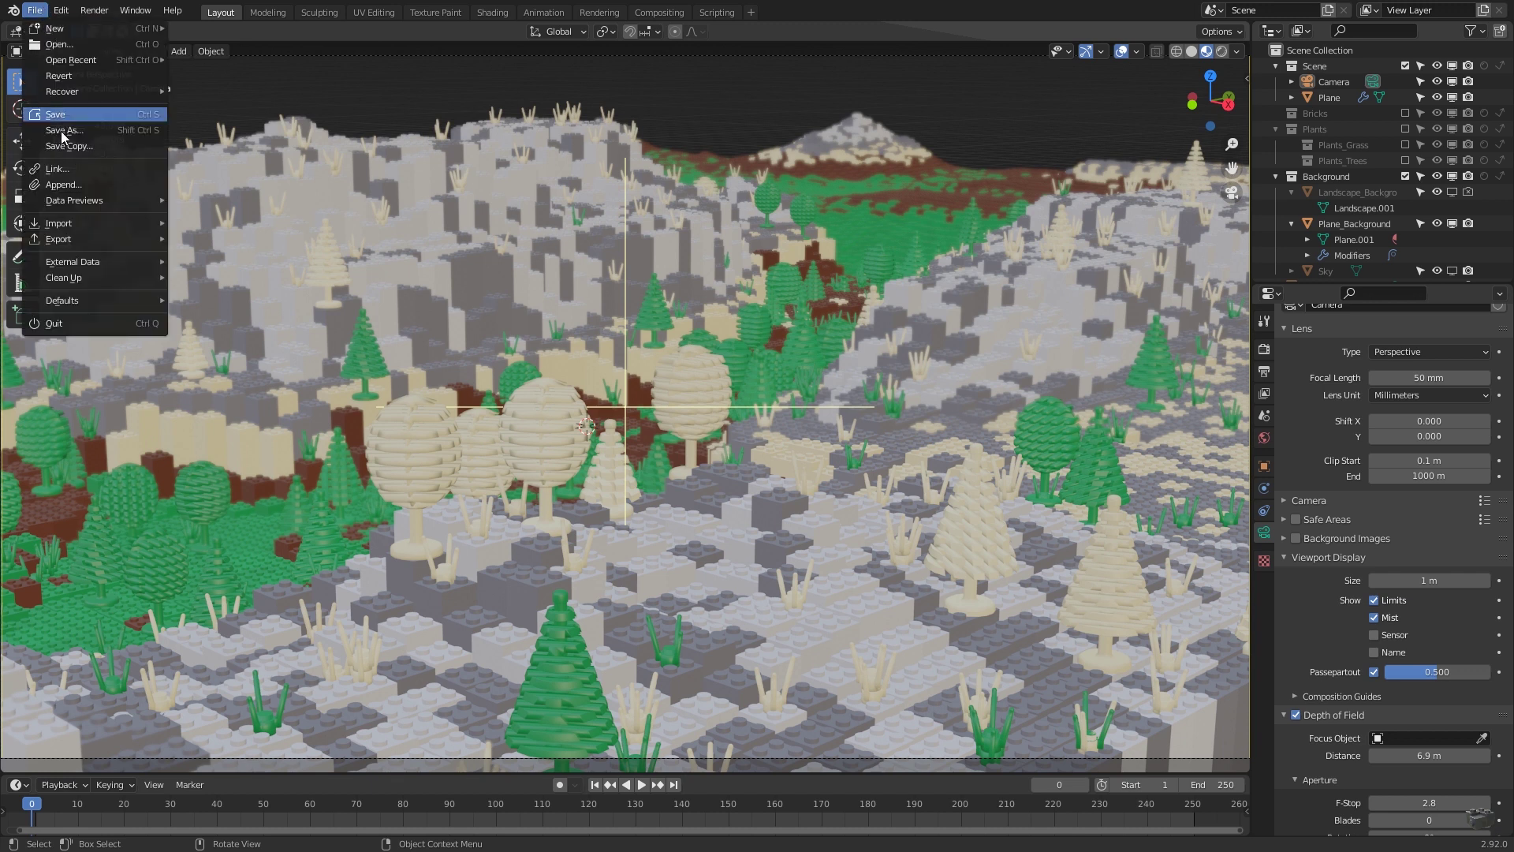
click(71, 184)
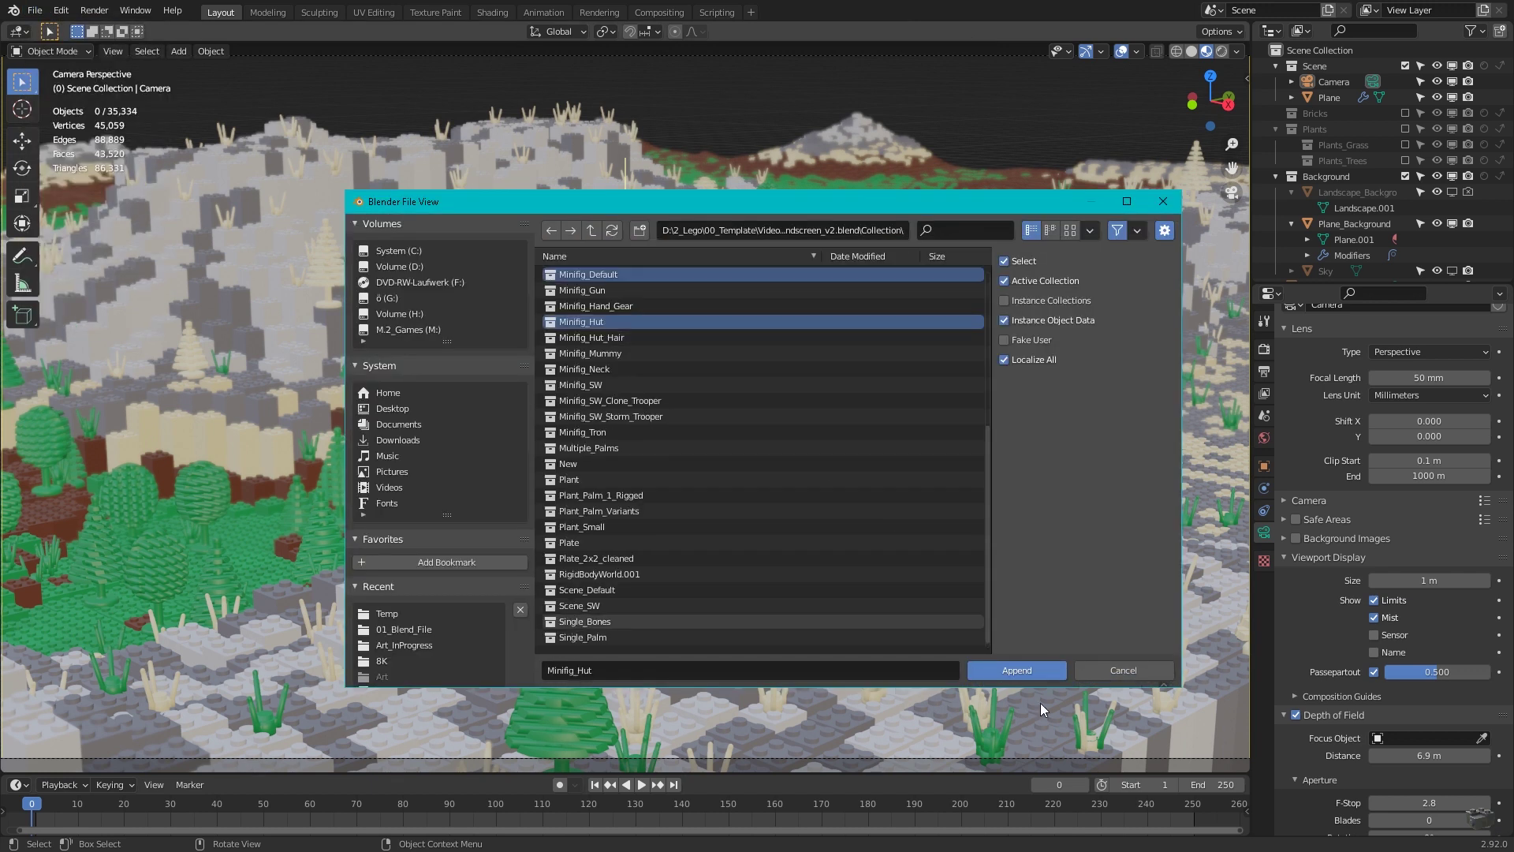
click(1016, 670)
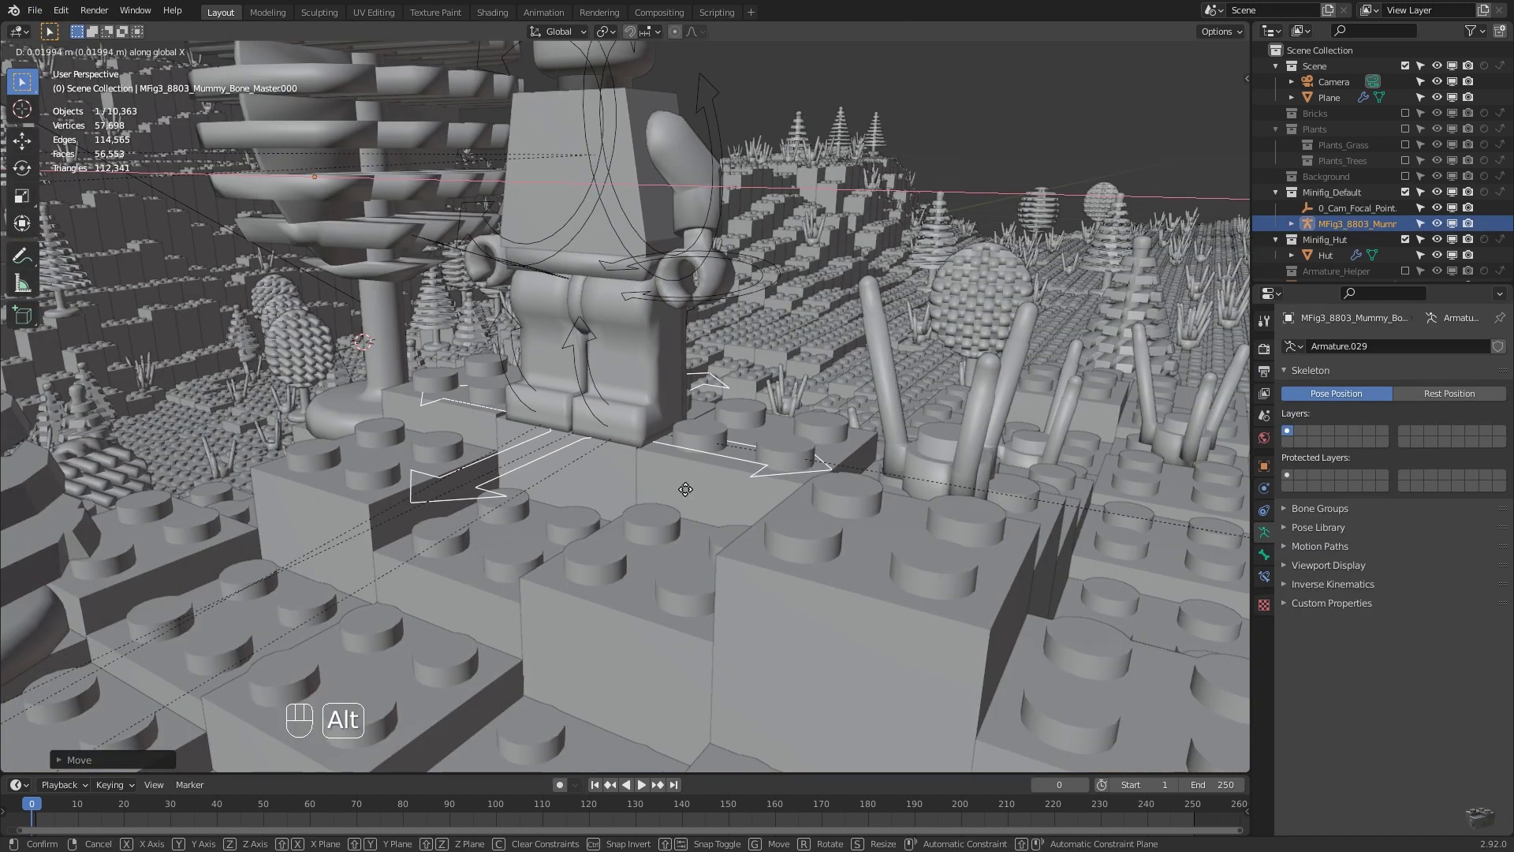
Position the minifigure rig on the brick terrain by moving it along the global X and Z axes
key(ctrl)
key(shift)
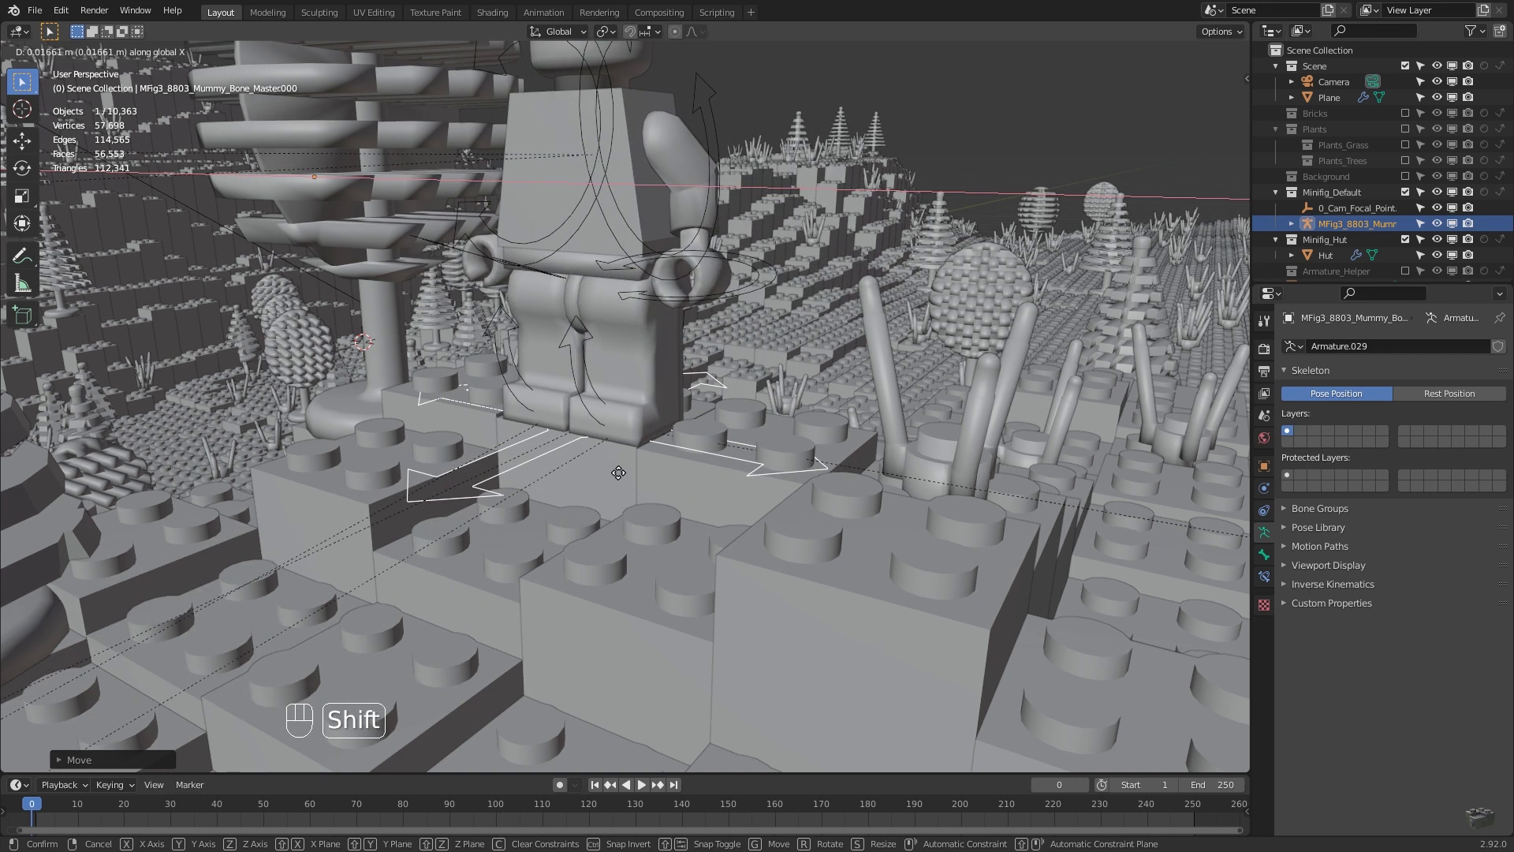
click(609, 466)
middle_drag(609, 466, 678, 466)
key(g)
key(z)
key(shift)
click(696, 460)
Adjust the minifigure rig along the Y axis and fine-tune its standing position on the bricks
key(g)
key(y)
key(shift)
click(480, 451)
key(g)
key(shift)
click(828, 494)
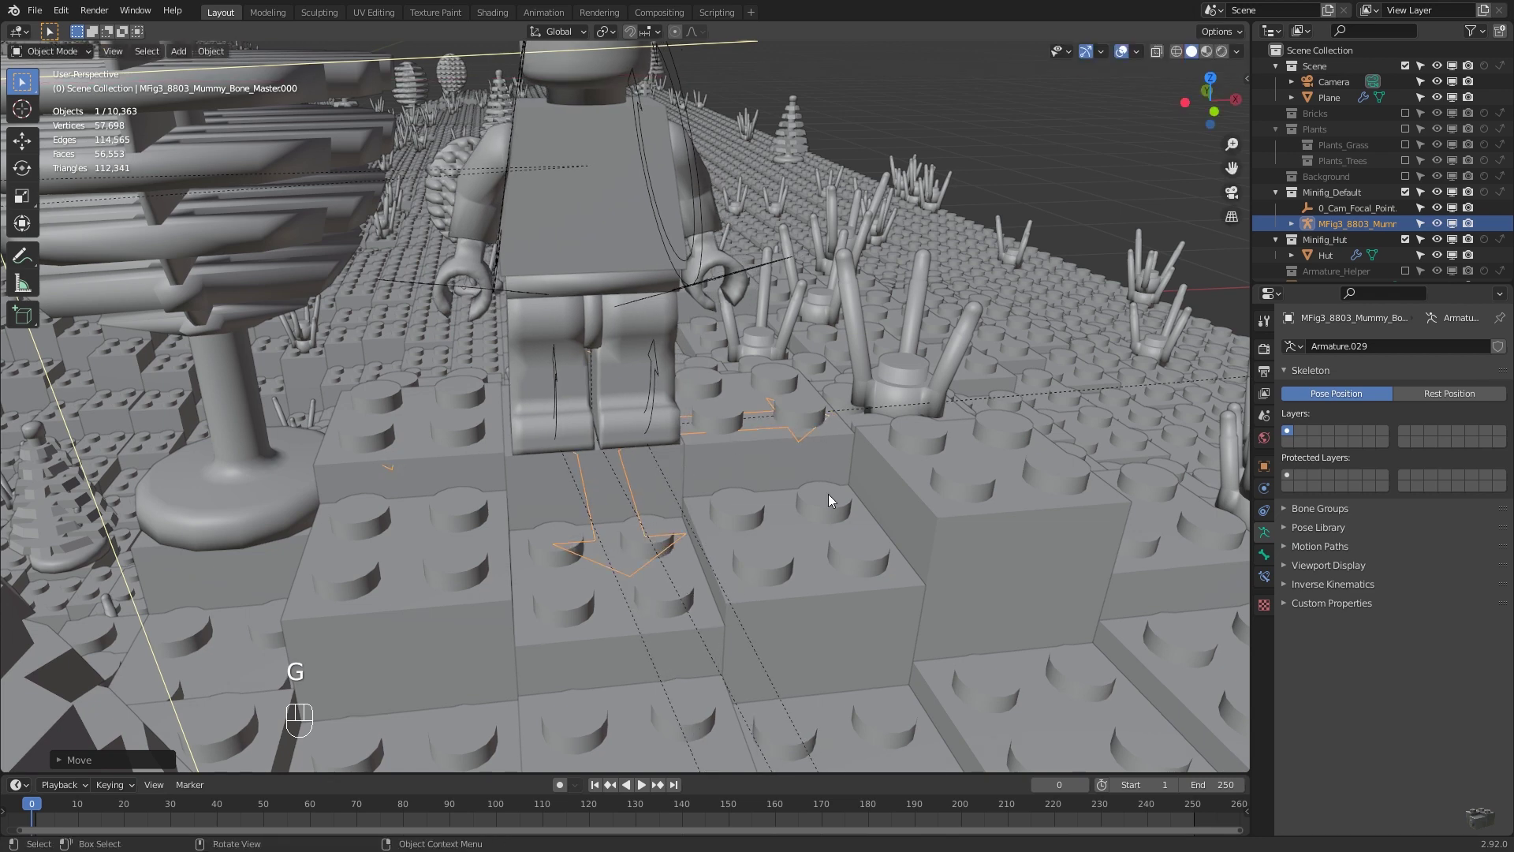
Display the scene from the camera view with Material Preview shading
scroll(825, 494, down, 5)
key(KP_0)
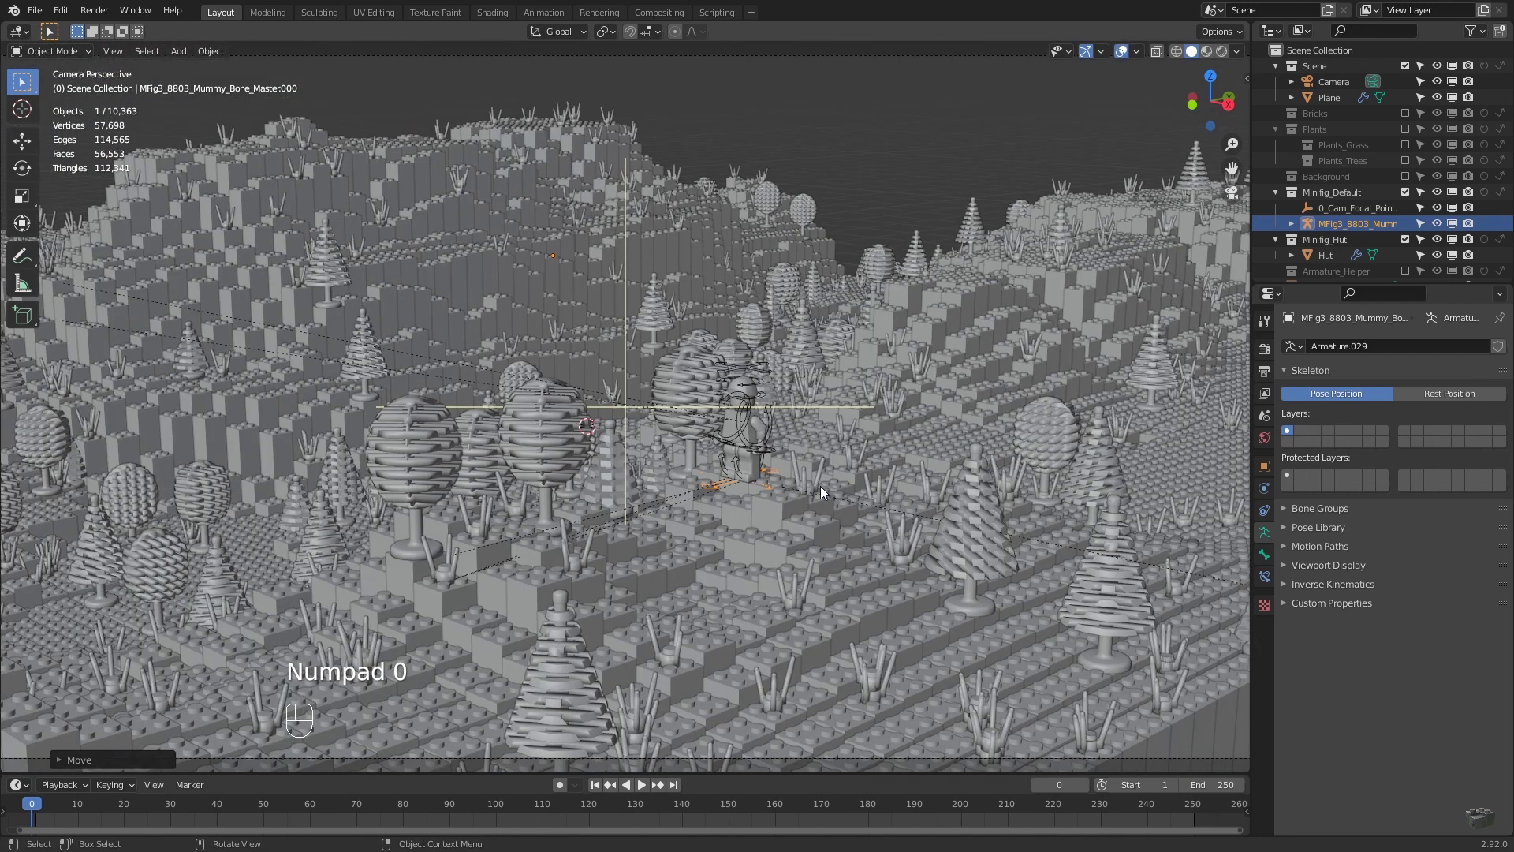
click(1207, 52)
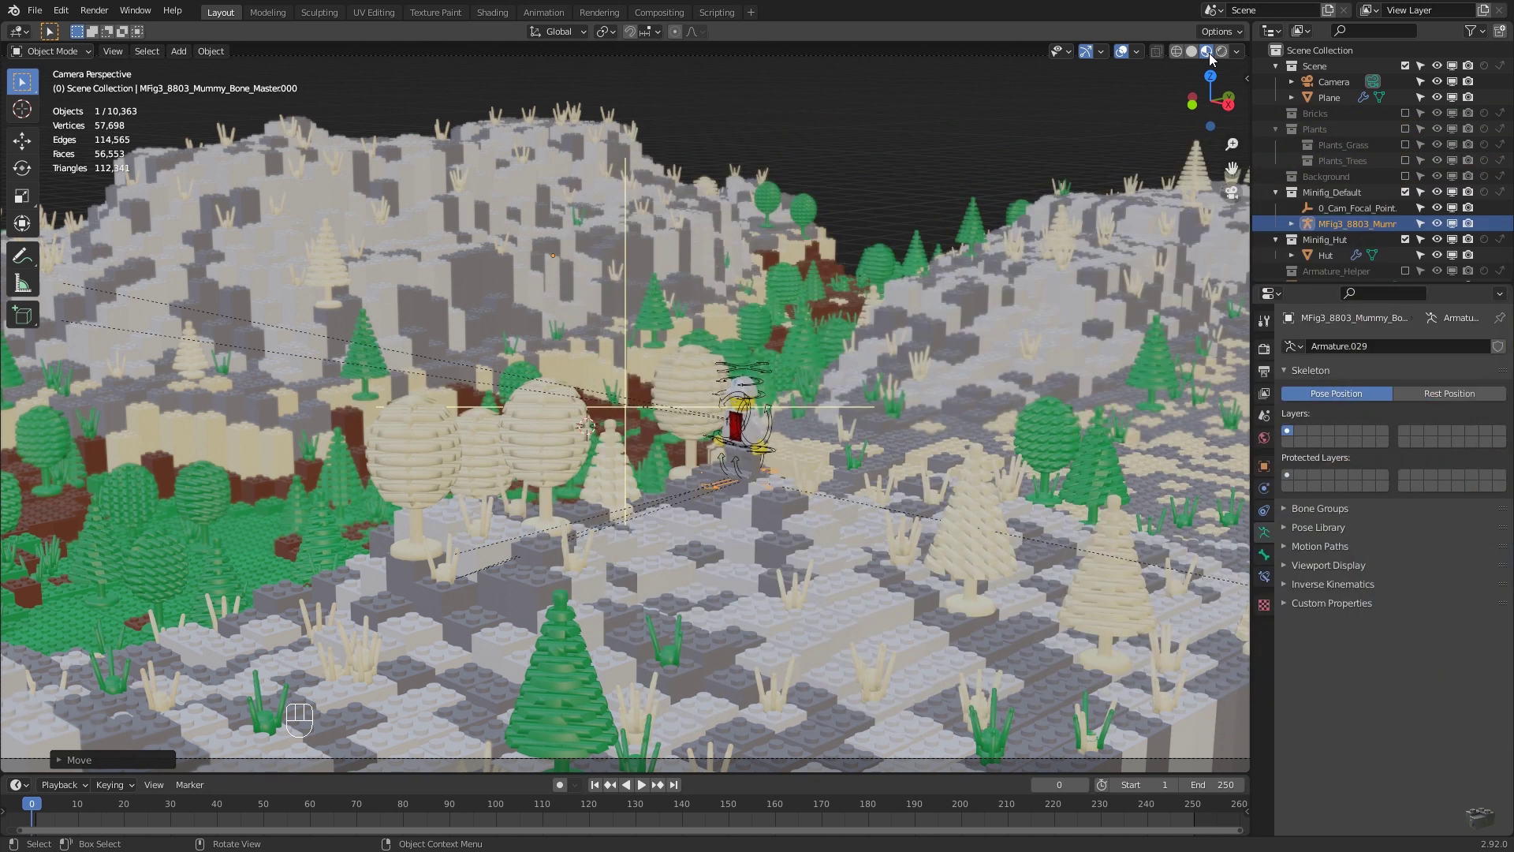
Add a Plain Axes empty and rename it Camera_POV
key(shift+a)
mouse_move(877, 285)
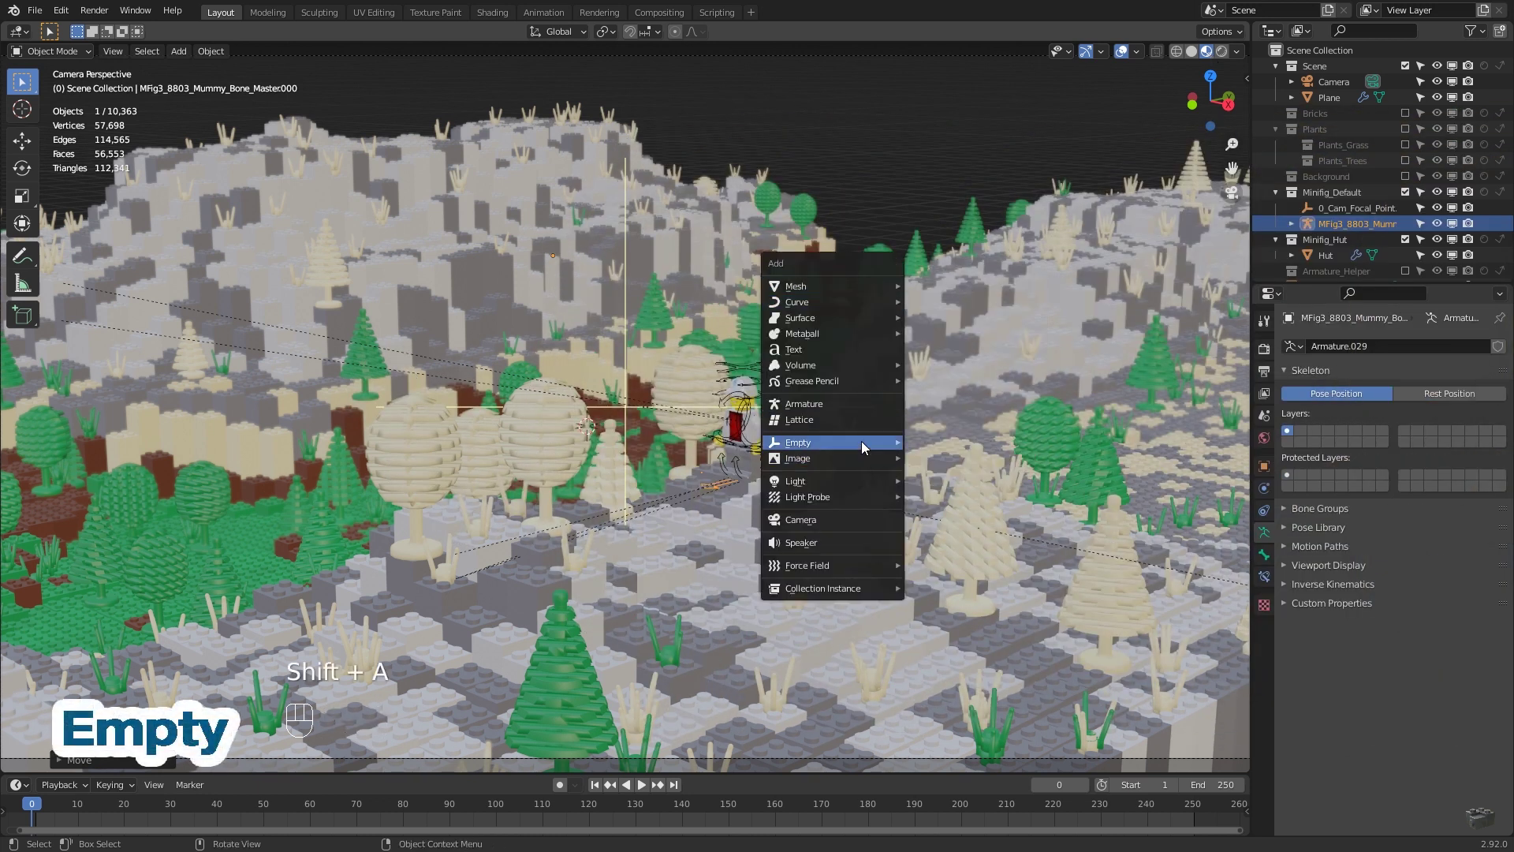
mouse_move(861, 441)
click(935, 442)
click(1264, 467)
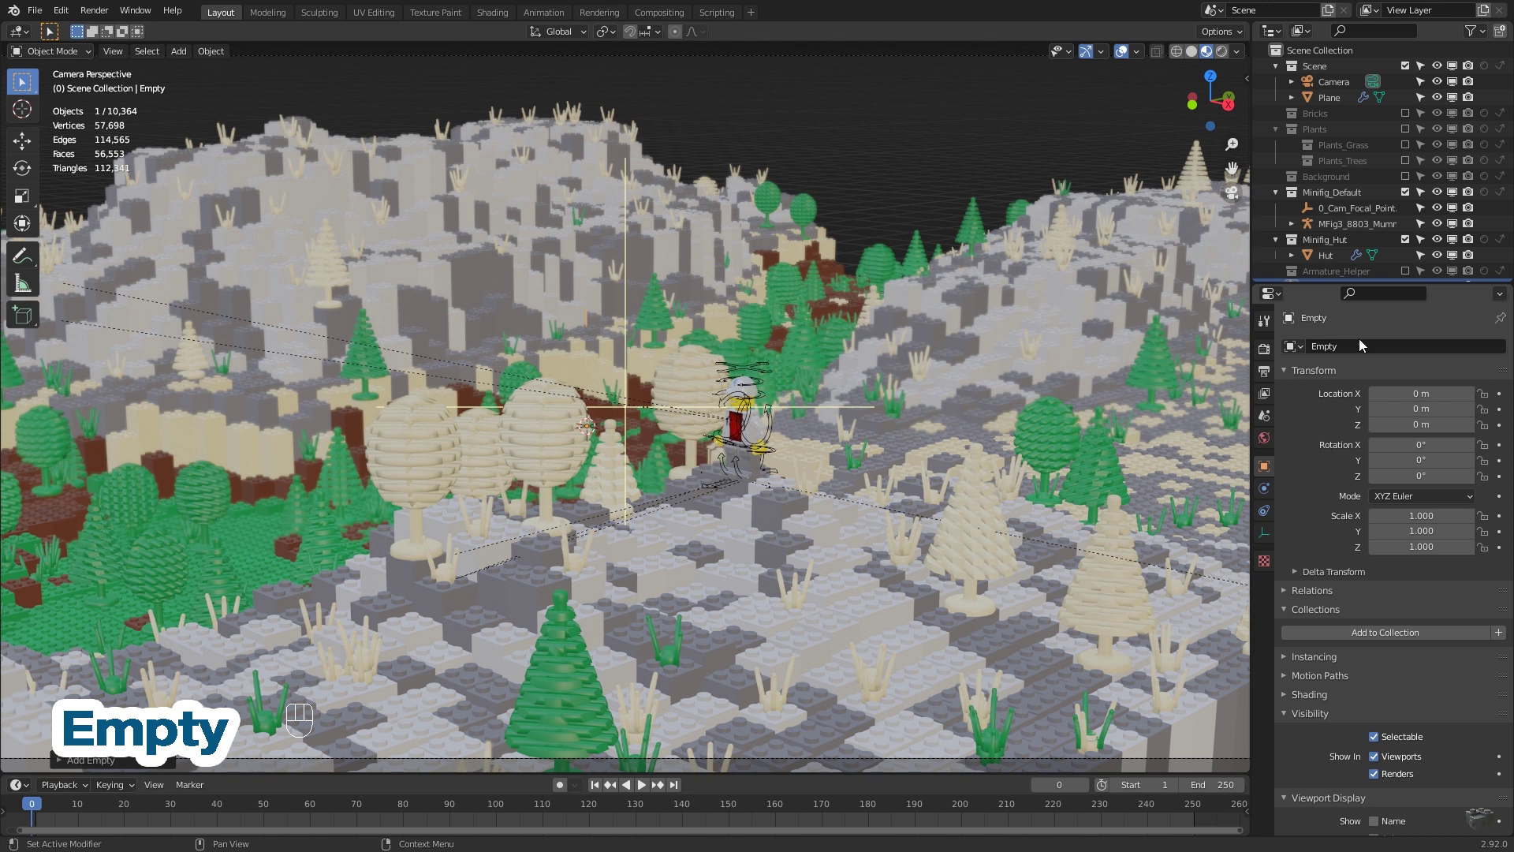
click(1363, 348)
text(Camera_POV)
key(Return)
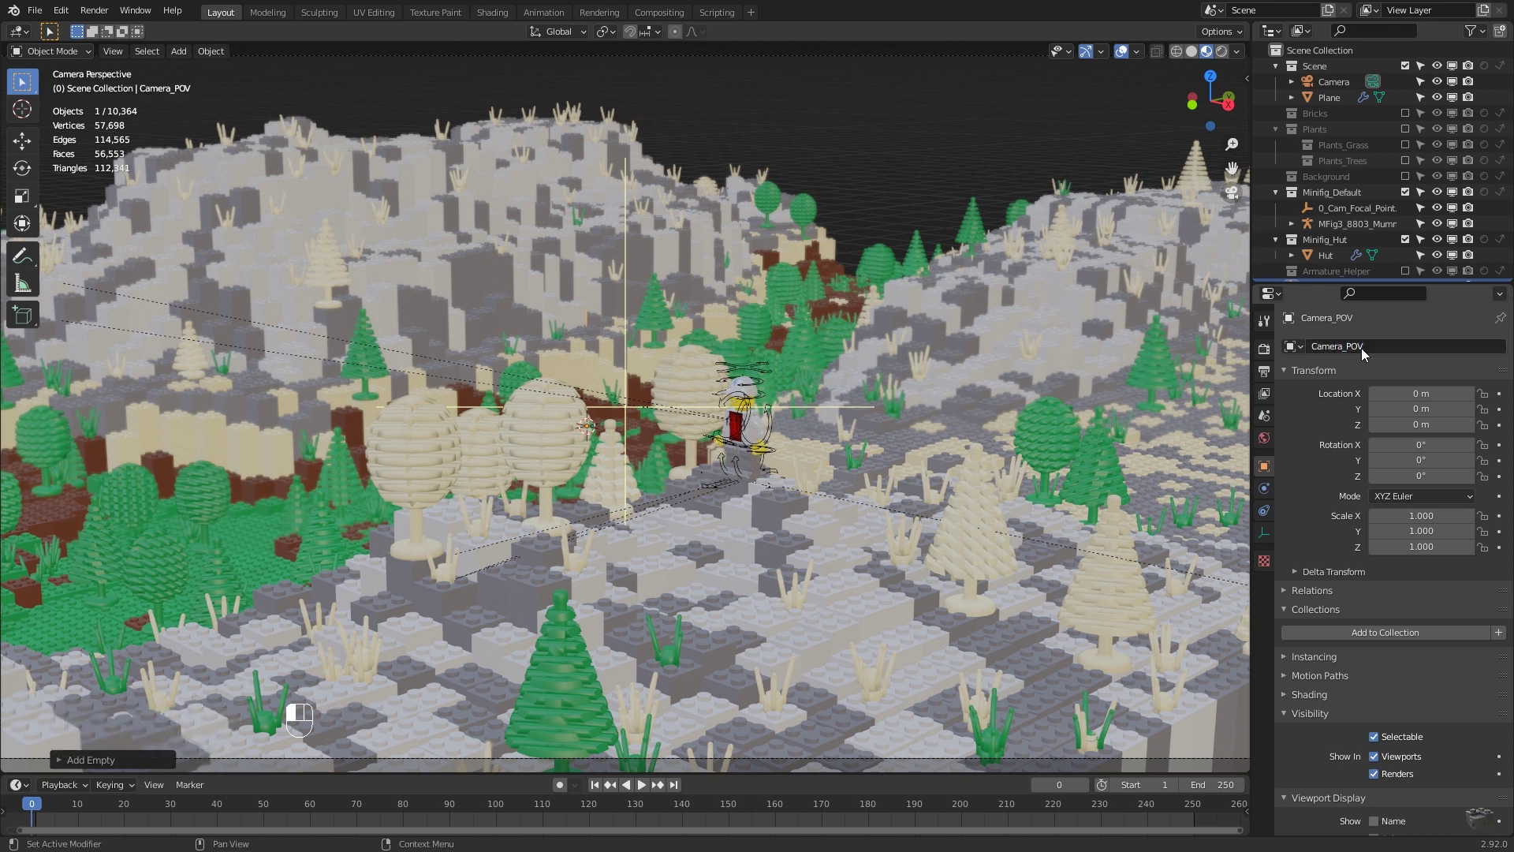
Create a new collection named Camera under the Scene Collection and put the Camera_POV empty in it
click(1321, 49)
click(1501, 30)
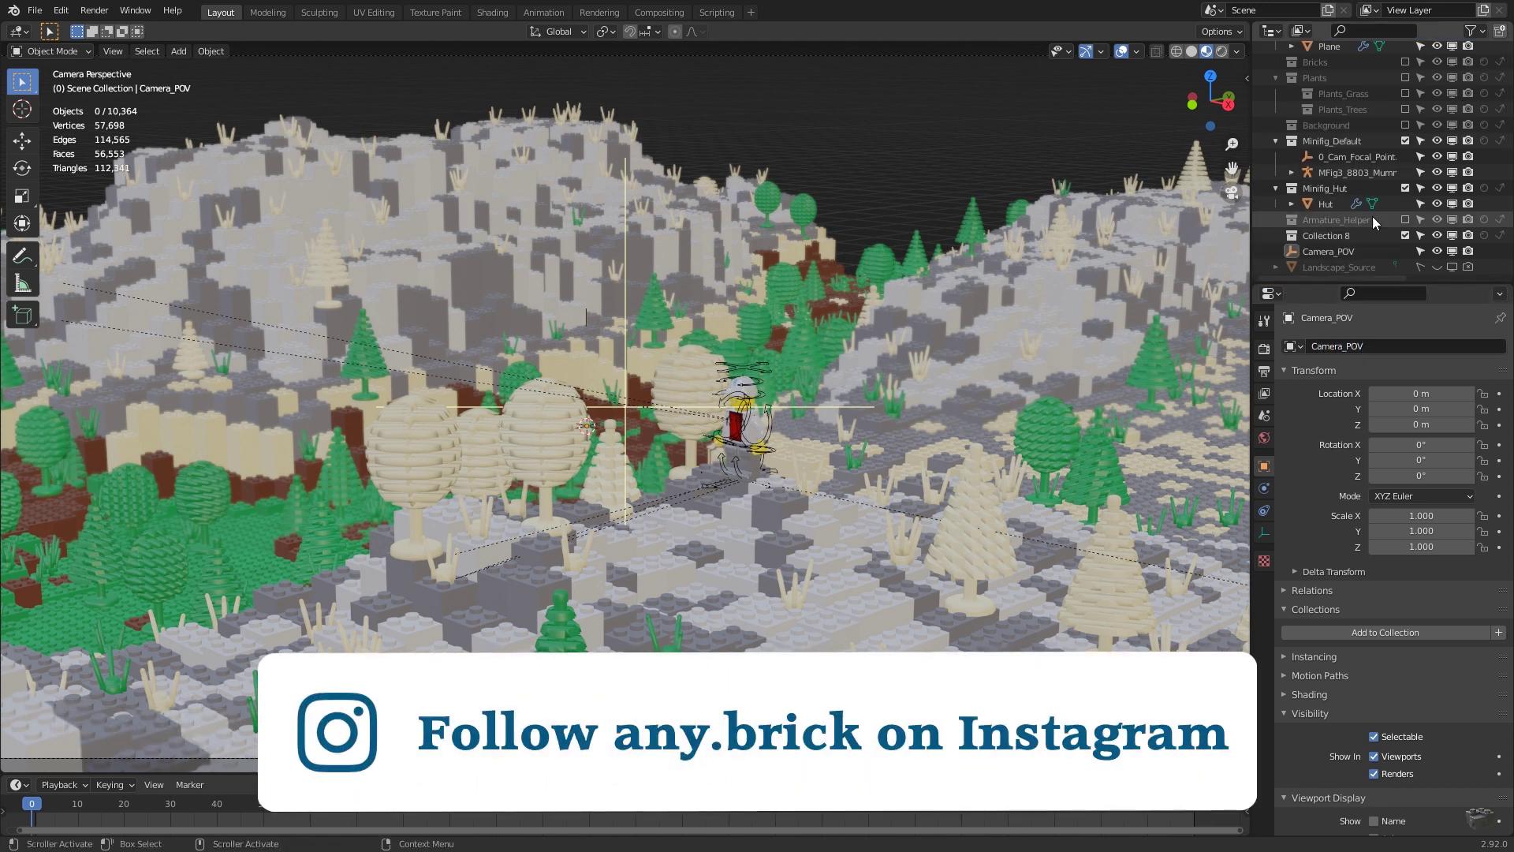
click(1353, 237)
text(Camera)
key(Return)
drag(1348, 248, 1327, 239)
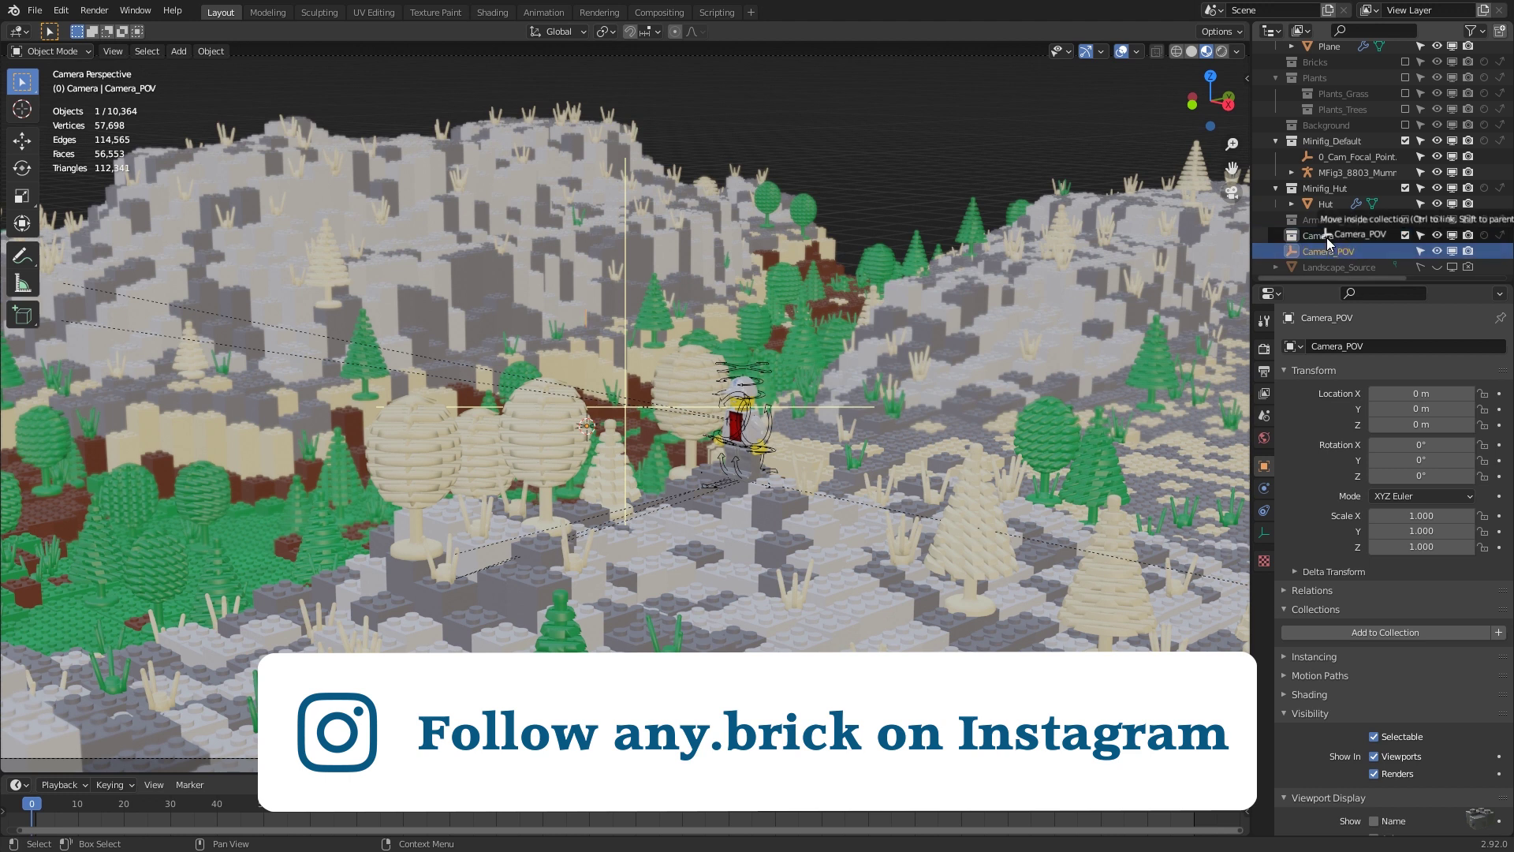
Transfer the camera object from the Scene collection into the Camera collection
scroll(1354, 239, up, 2)
click(1333, 80)
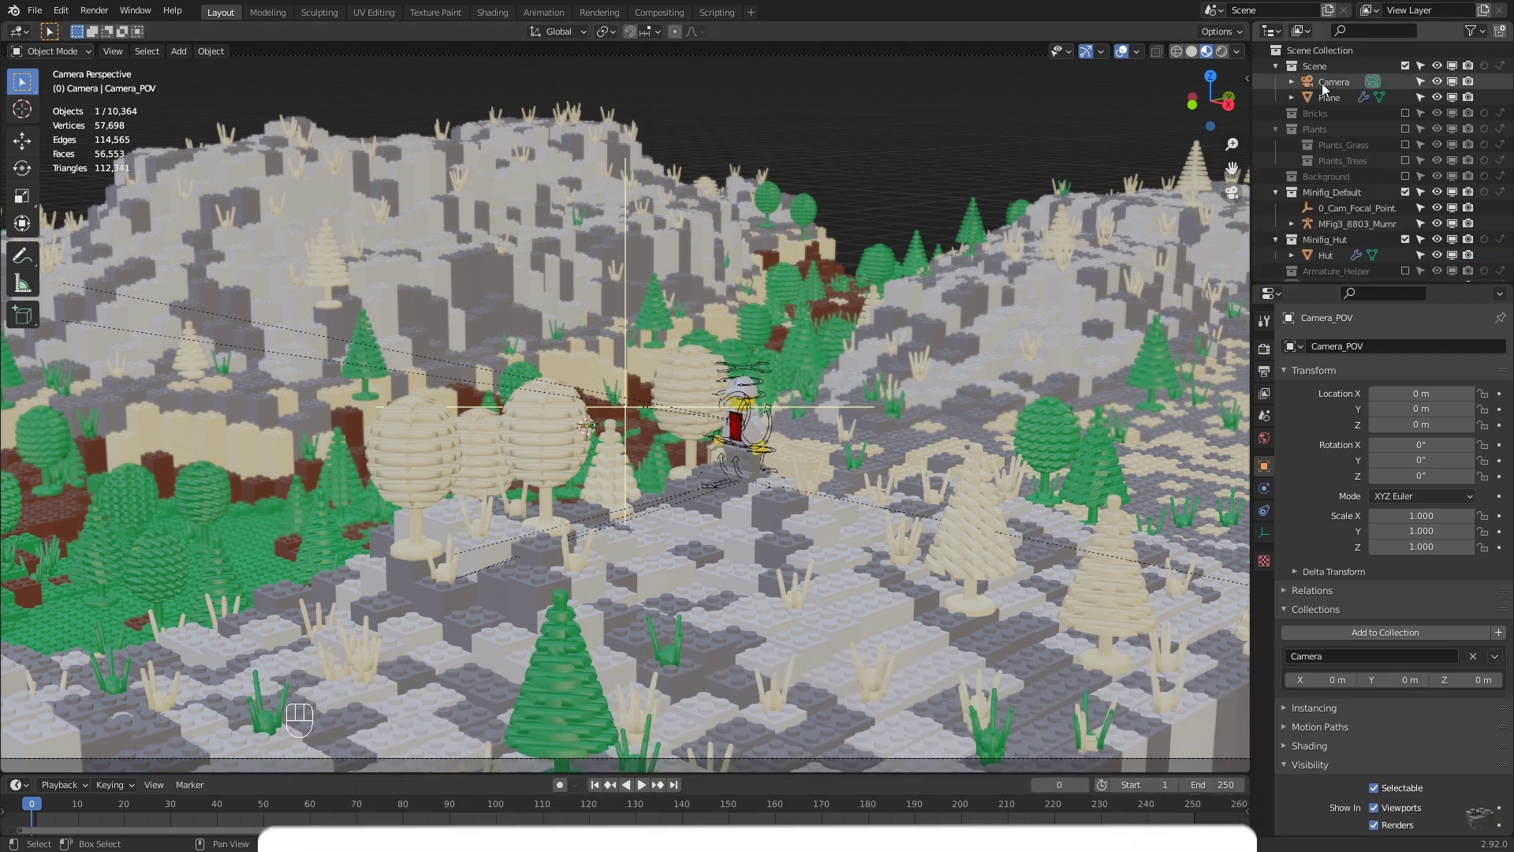
key(m)
click(1316, 192)
scroll(1330, 223, up, 3)
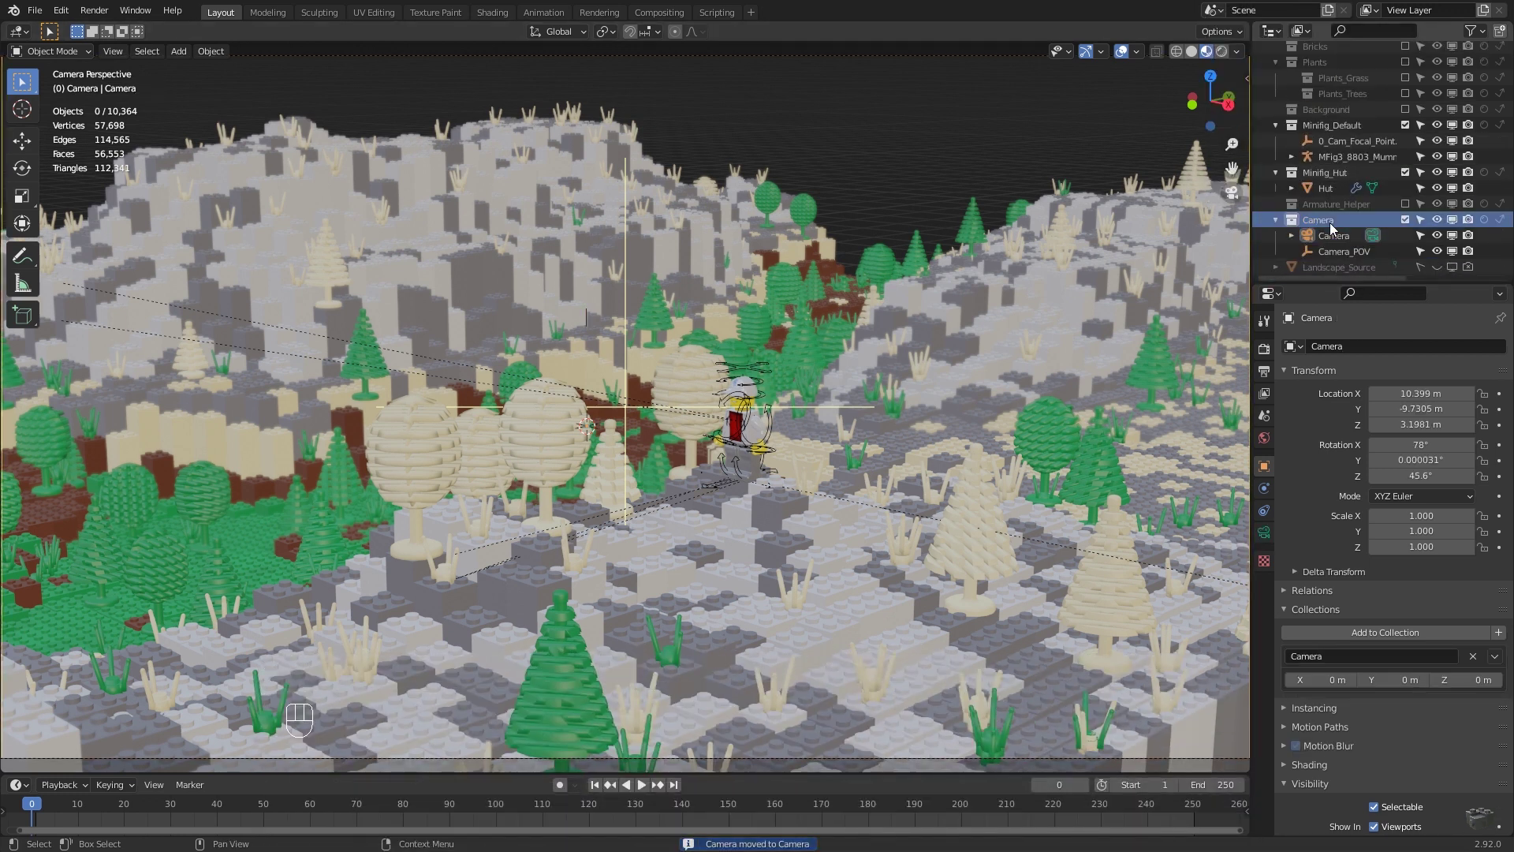
Add a Damped Track constraint to the camera with Camera_POV as target and -Z as track axis
click(1265, 511)
click(1322, 349)
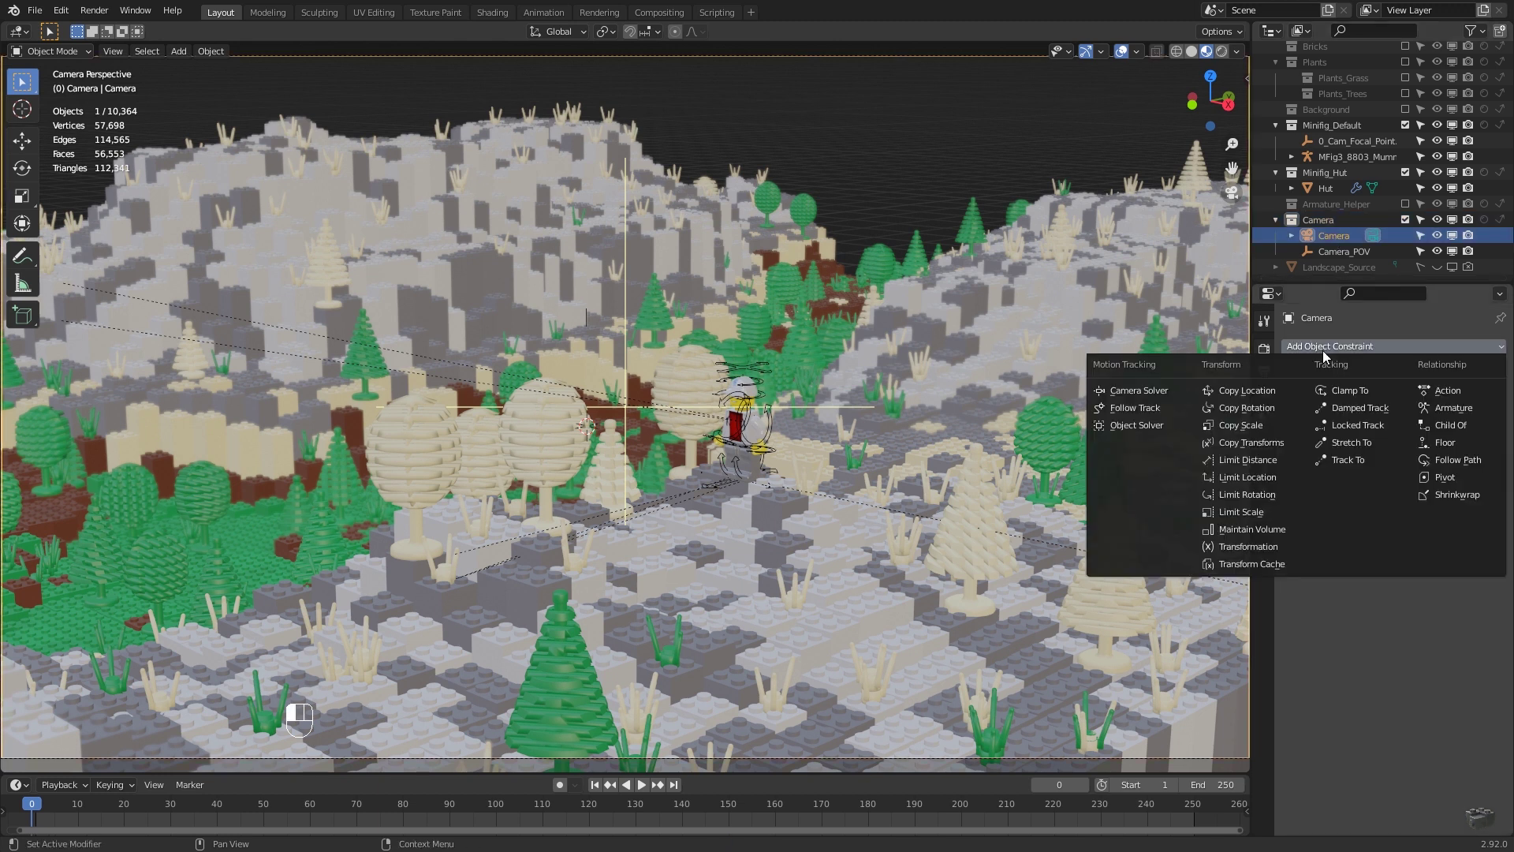
click(1359, 409)
click(1400, 399)
text(camer)
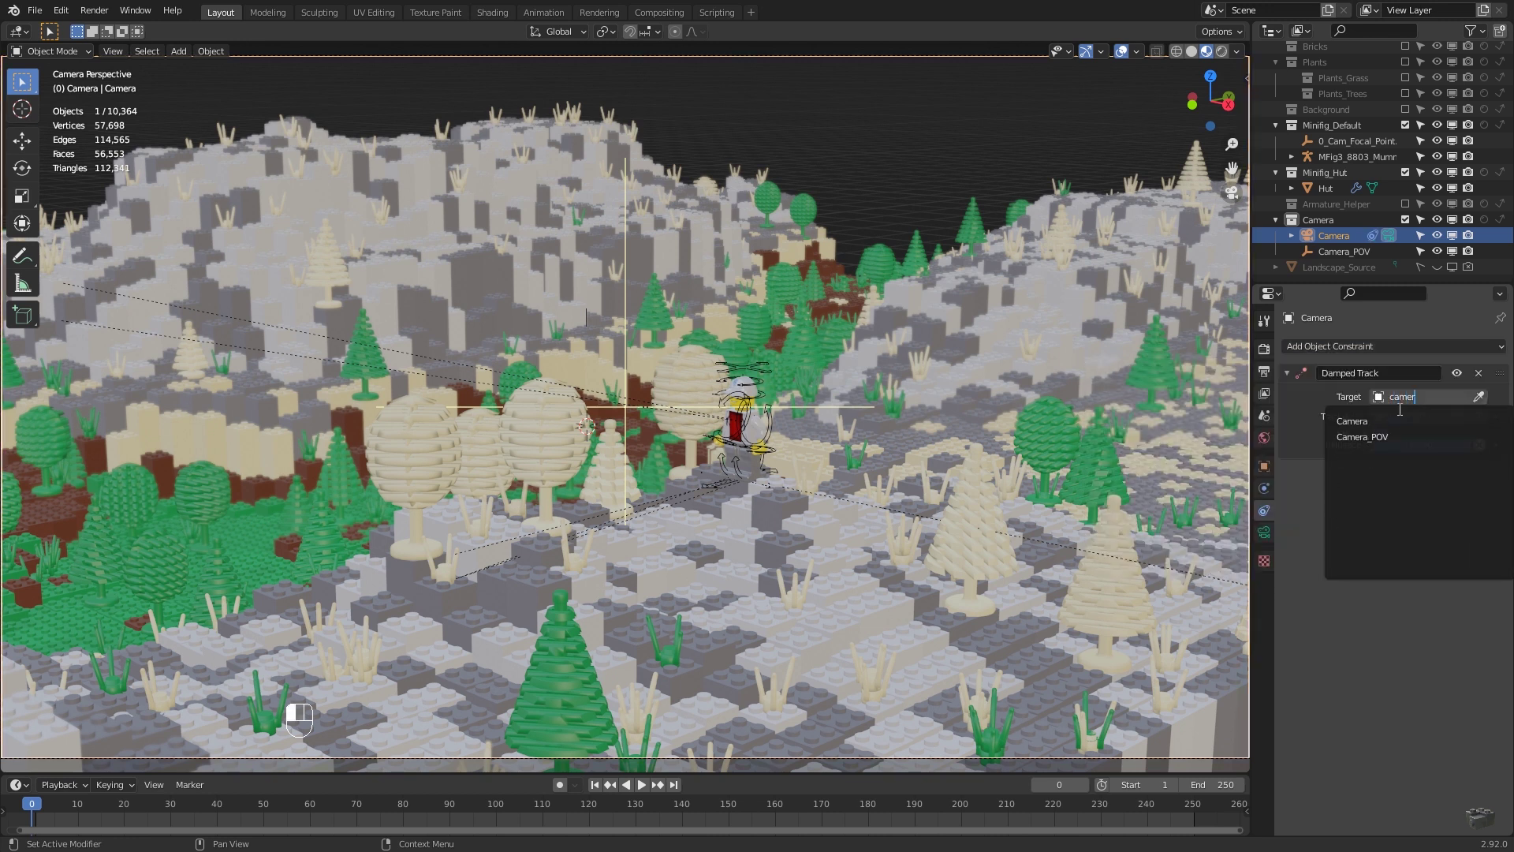
text(a)
key(Down)
key(Return)
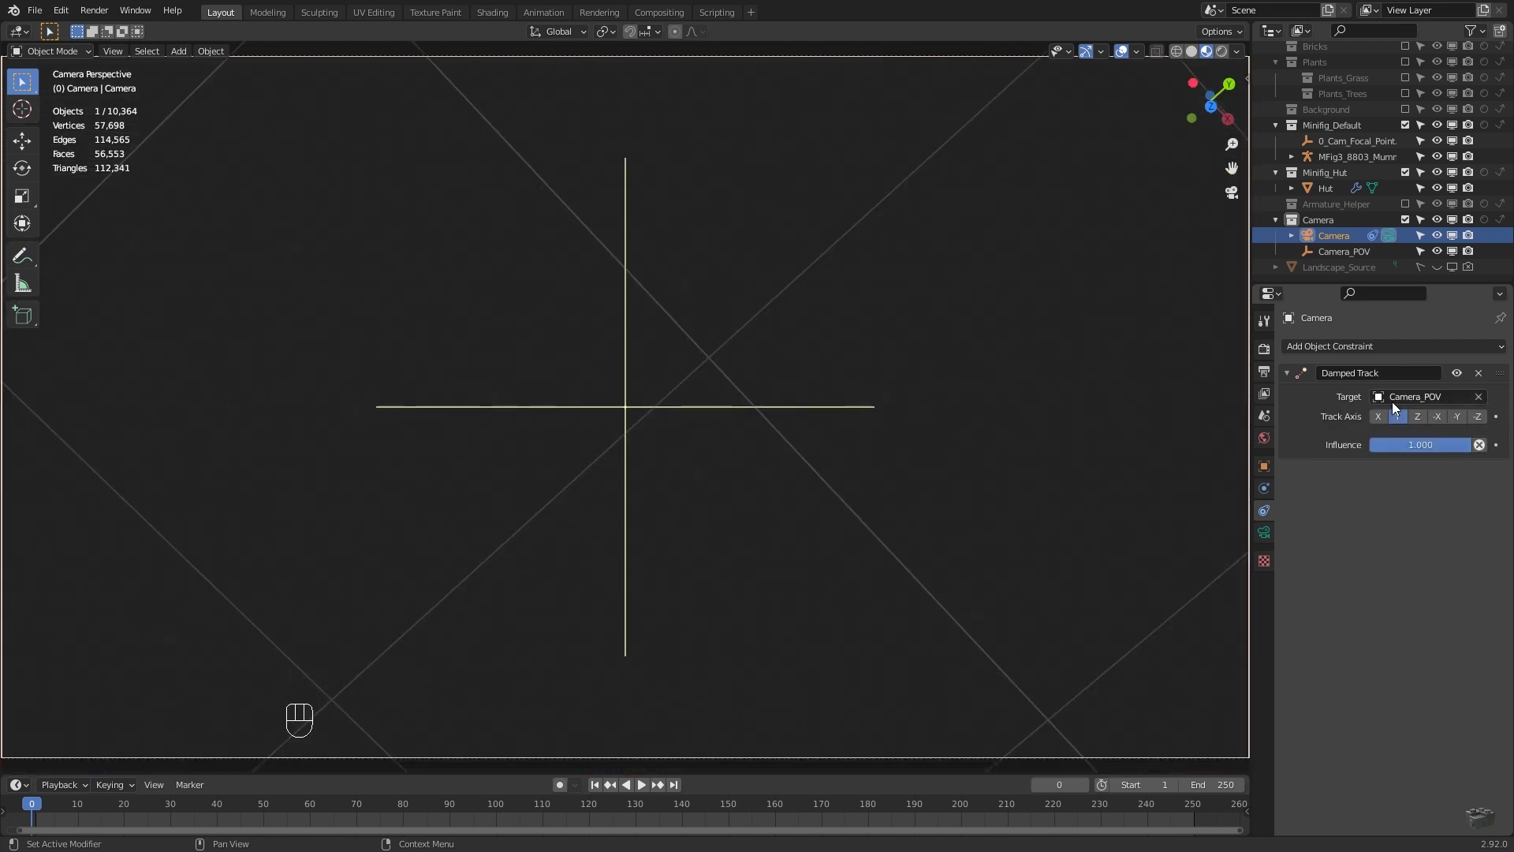
click(1478, 416)
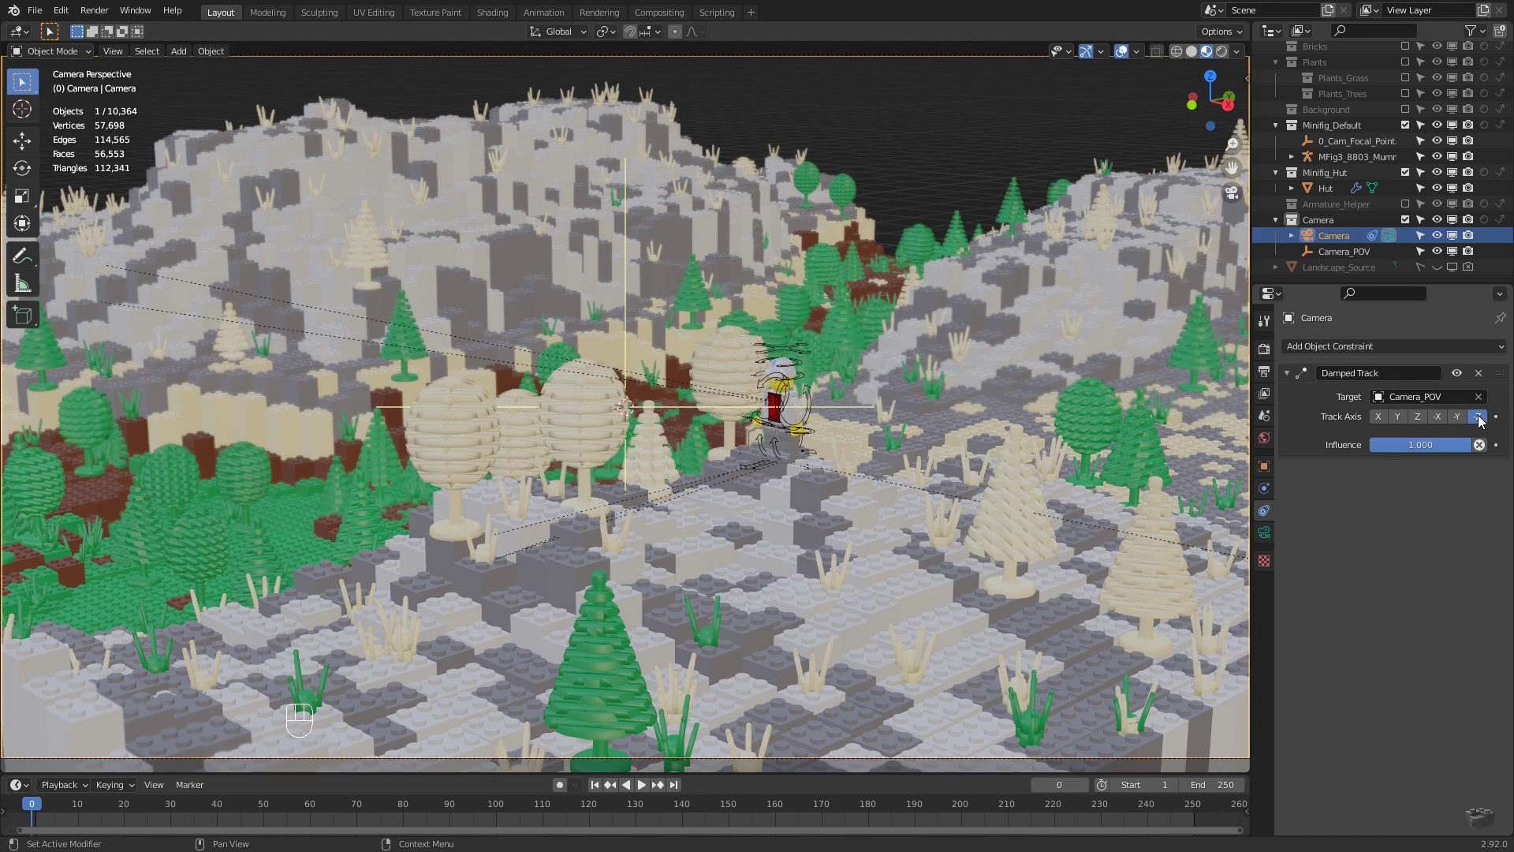
Try moving the Camera_POV empty to test how the camera tracks it
click(1346, 250)
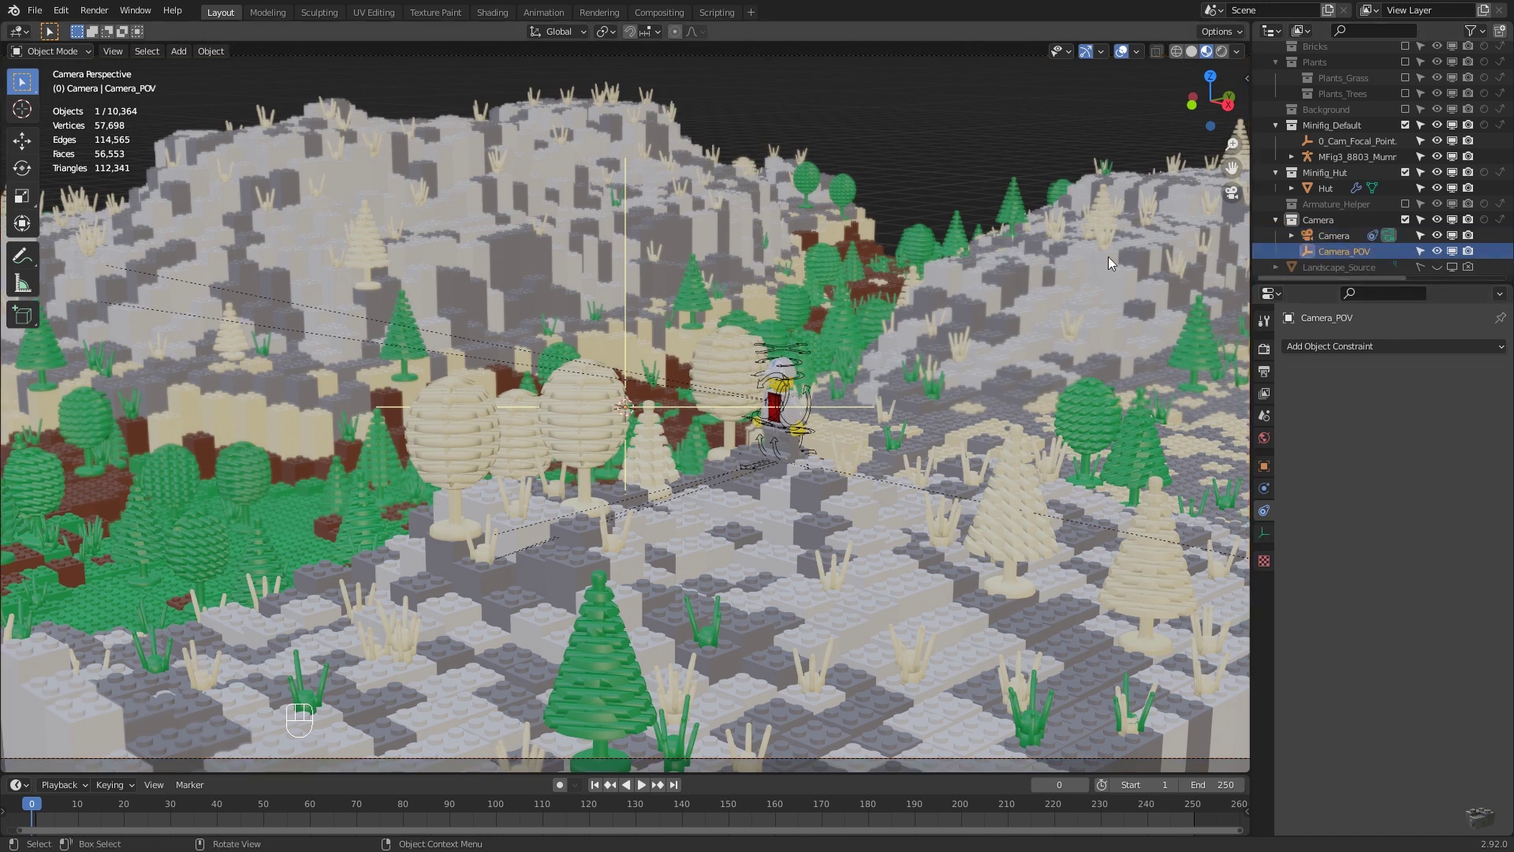
key(g)
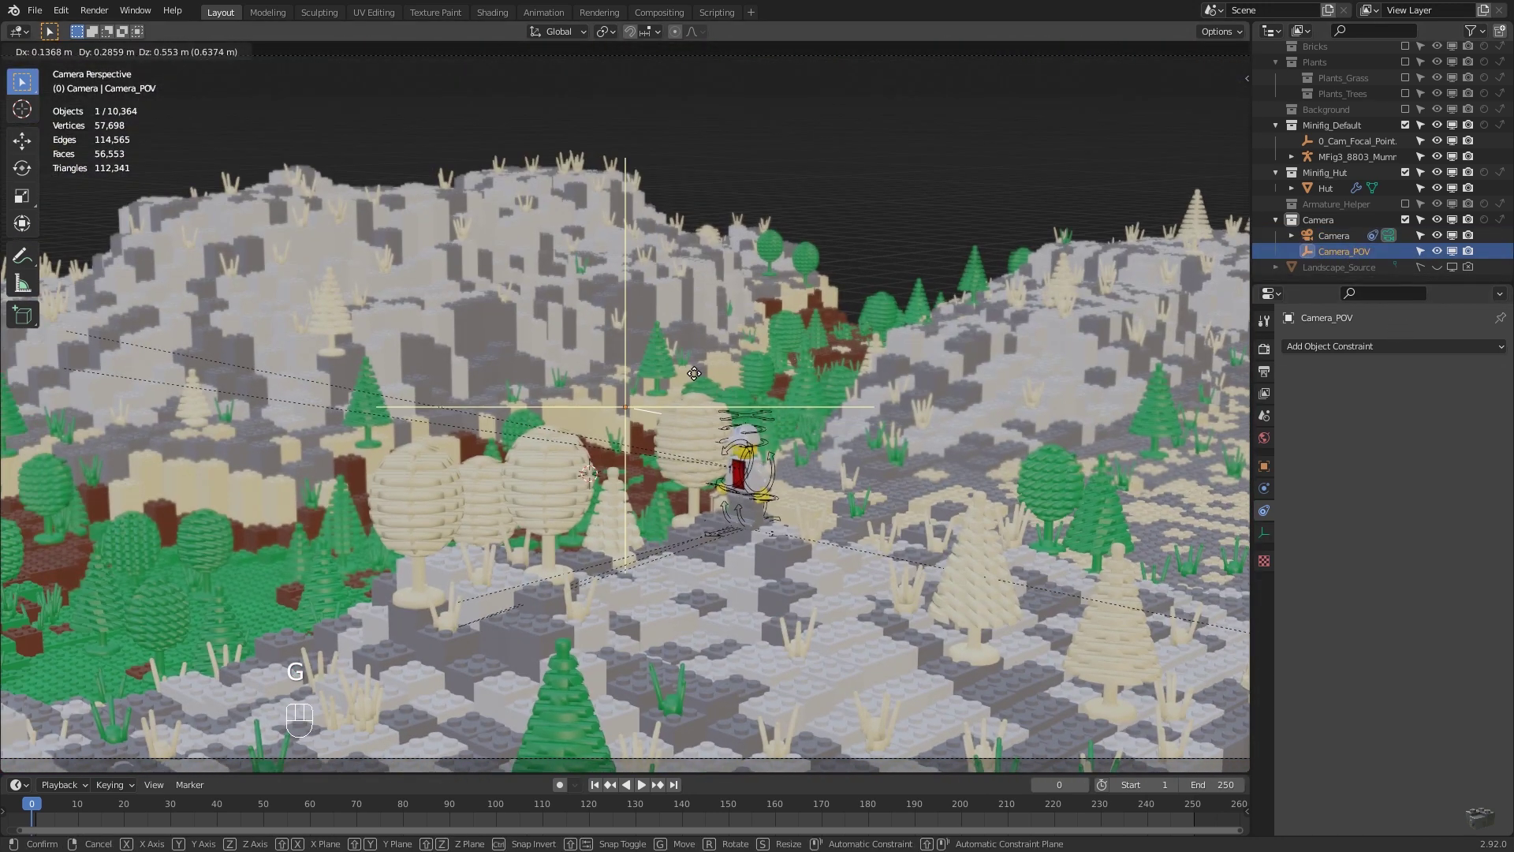
click(688, 366)
Set the camera's depth of field focus object to Camera_POV and reselect the empty
click(1247, 523)
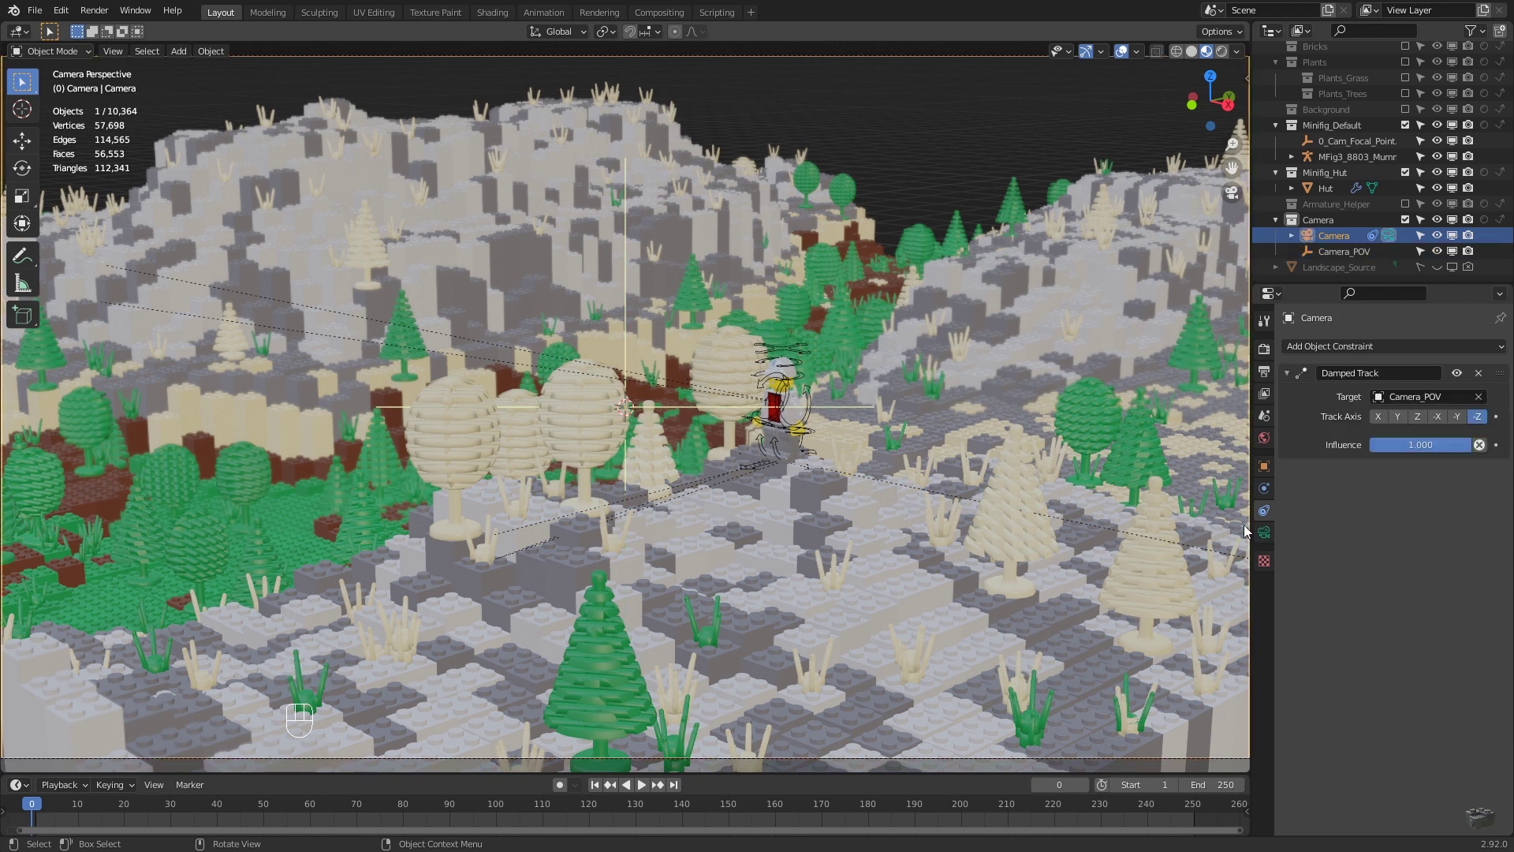
click(1264, 534)
scroll(1346, 524, down, 3)
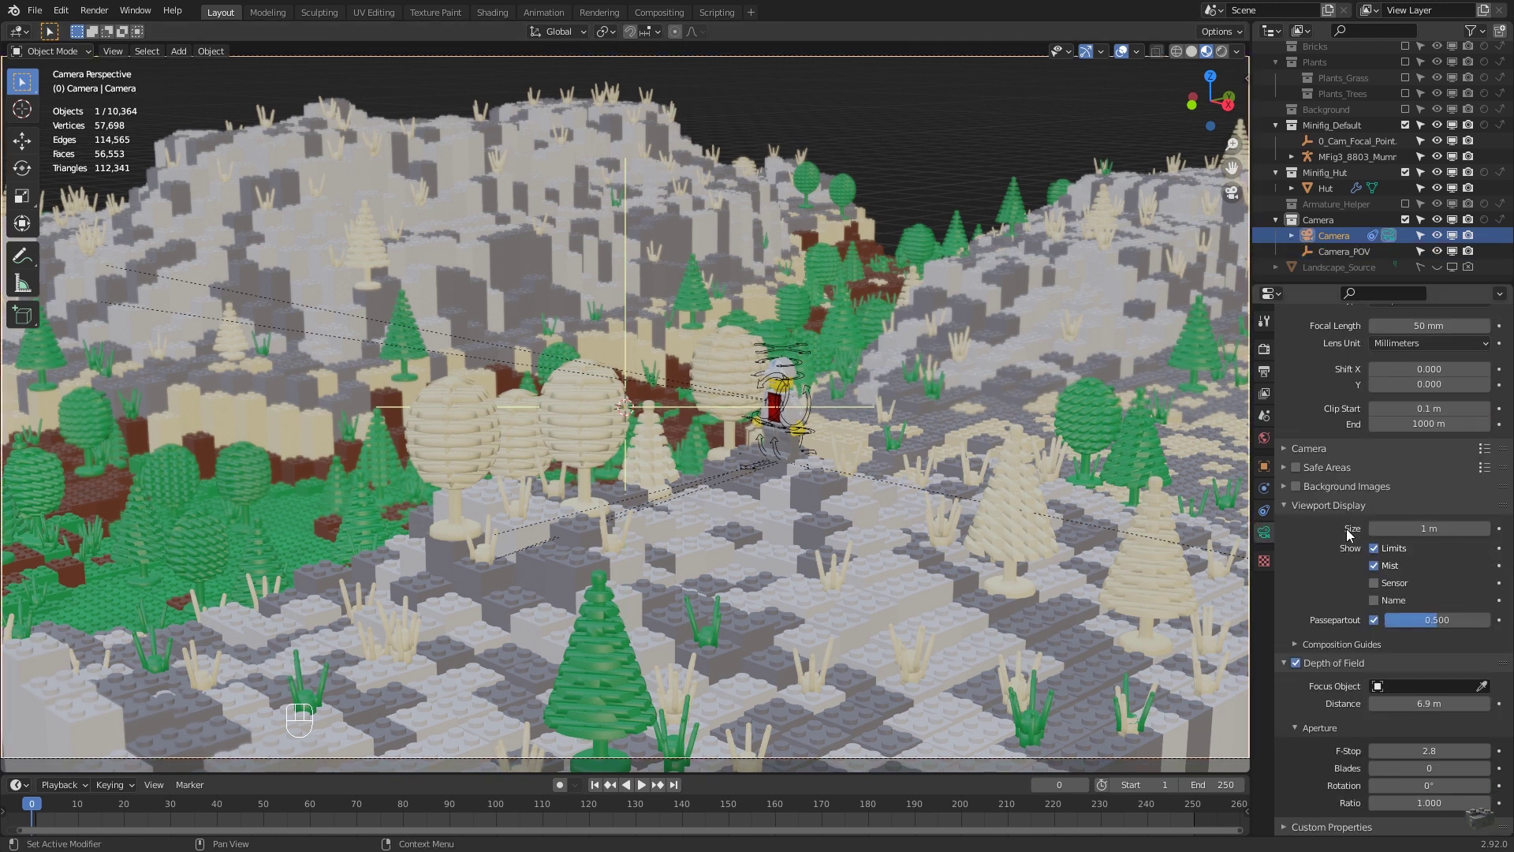
click(1402, 684)
text(camera)
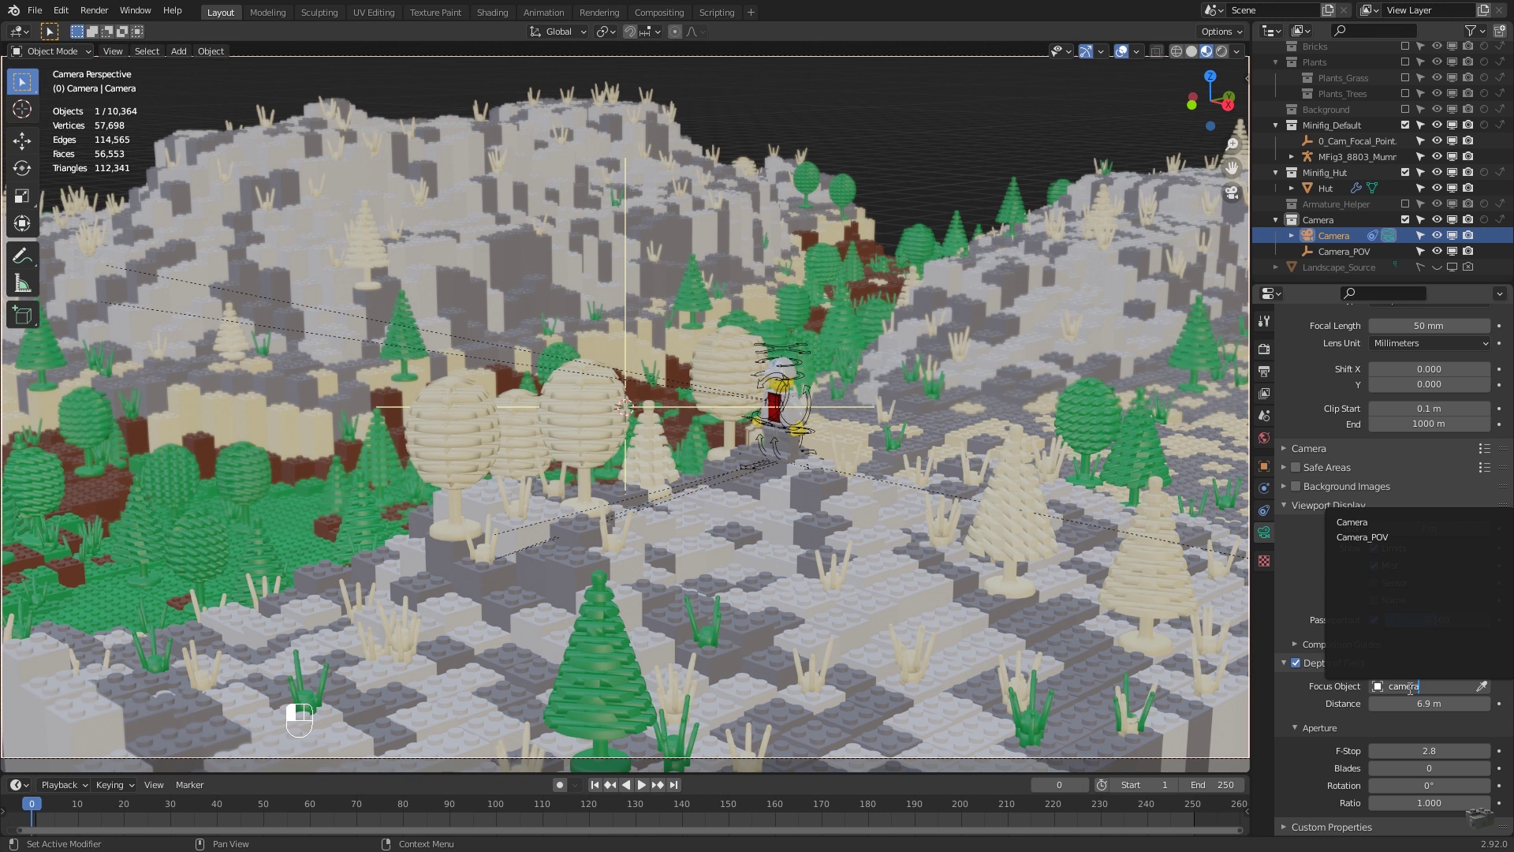
key(Down)
key(Return)
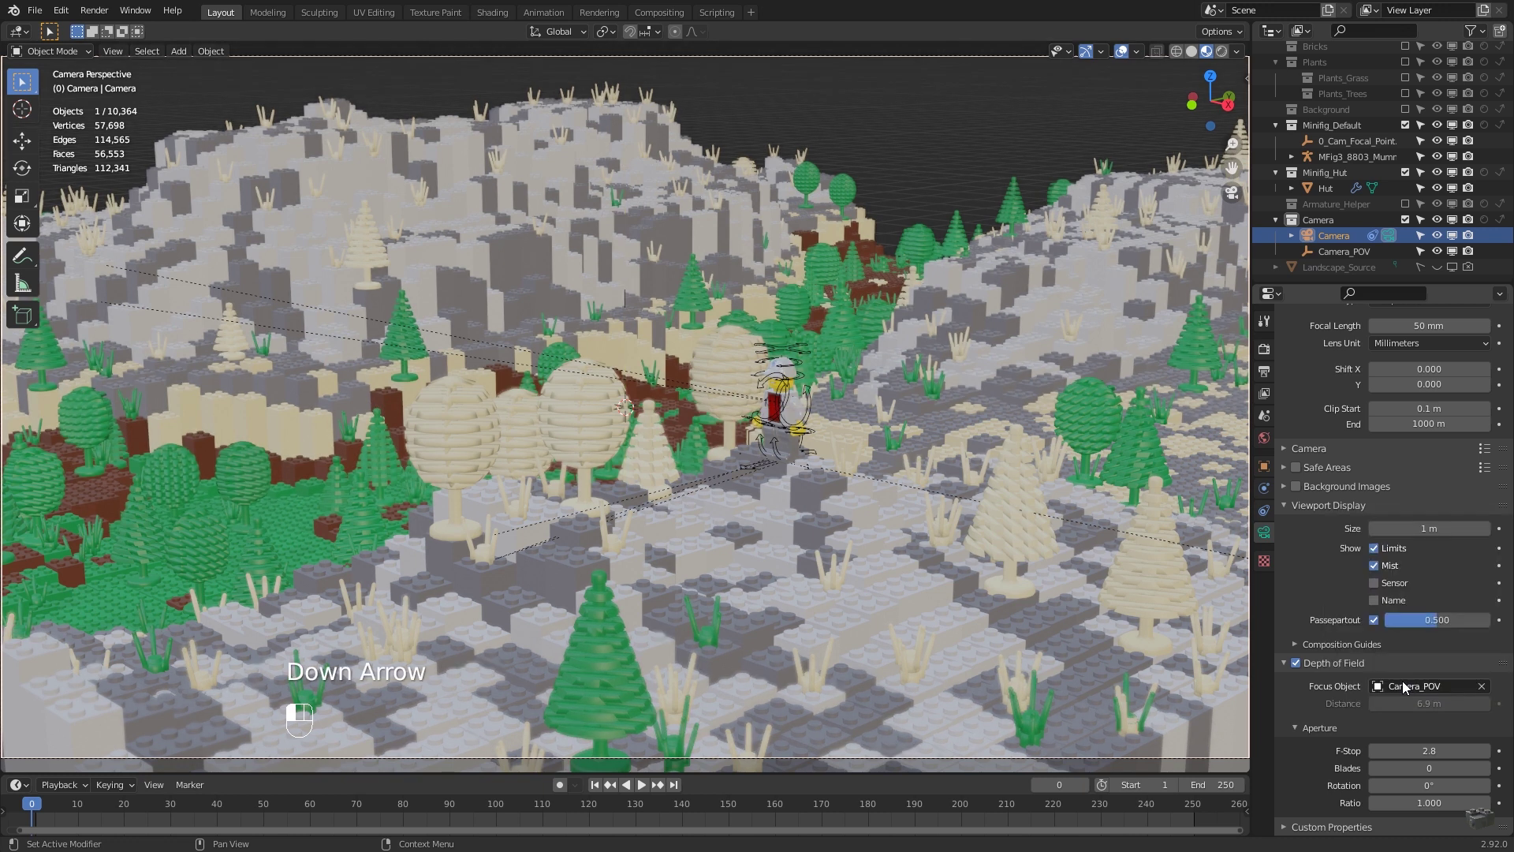
click(1337, 251)
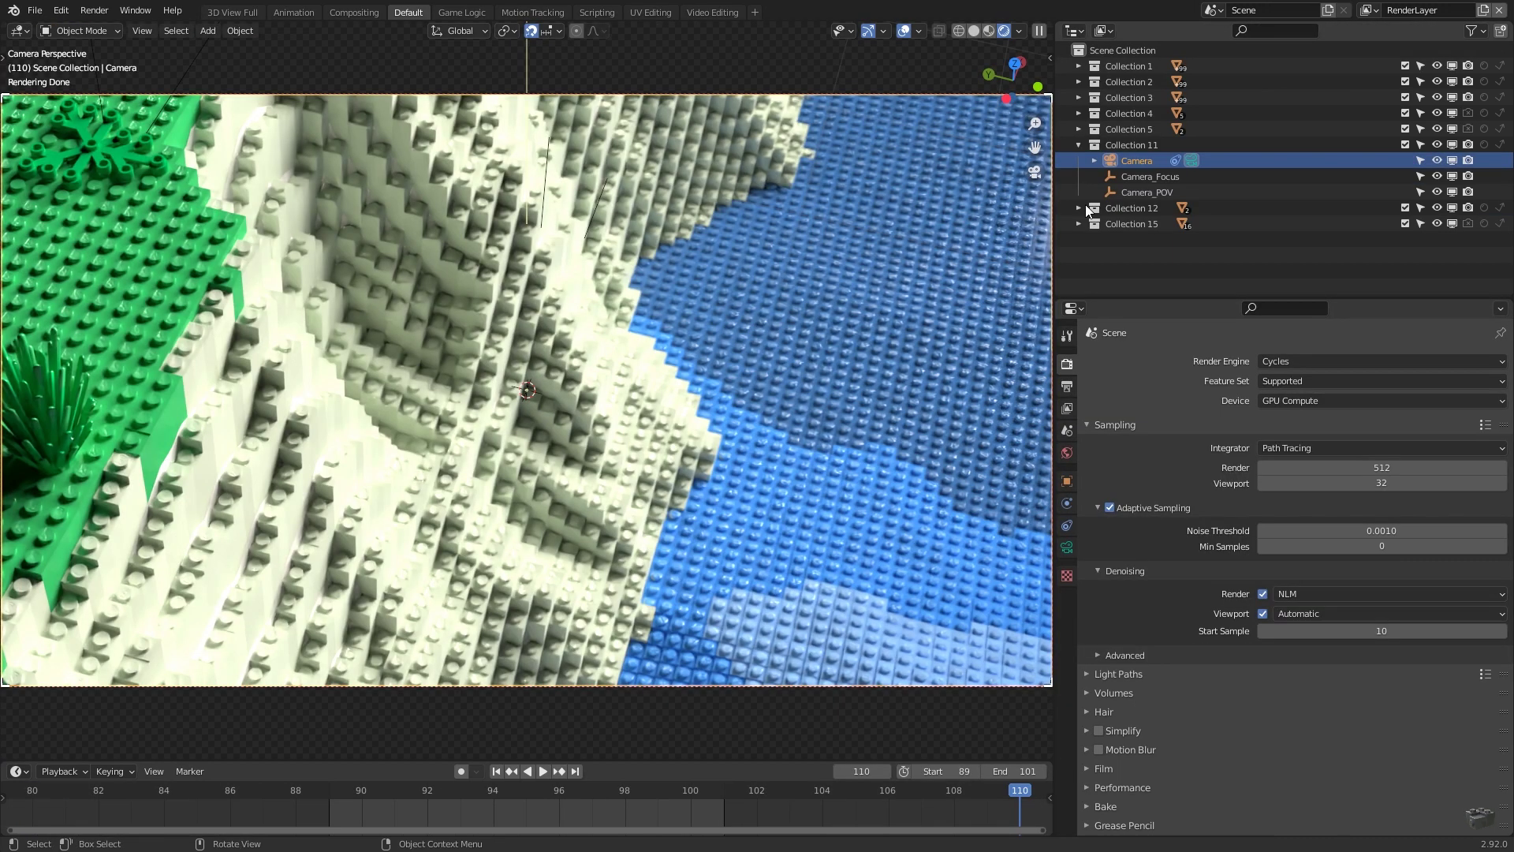
Examine the example landscape camera's depth of field settings and its separate Camera_Focus and Camera_POV empties
click(1068, 547)
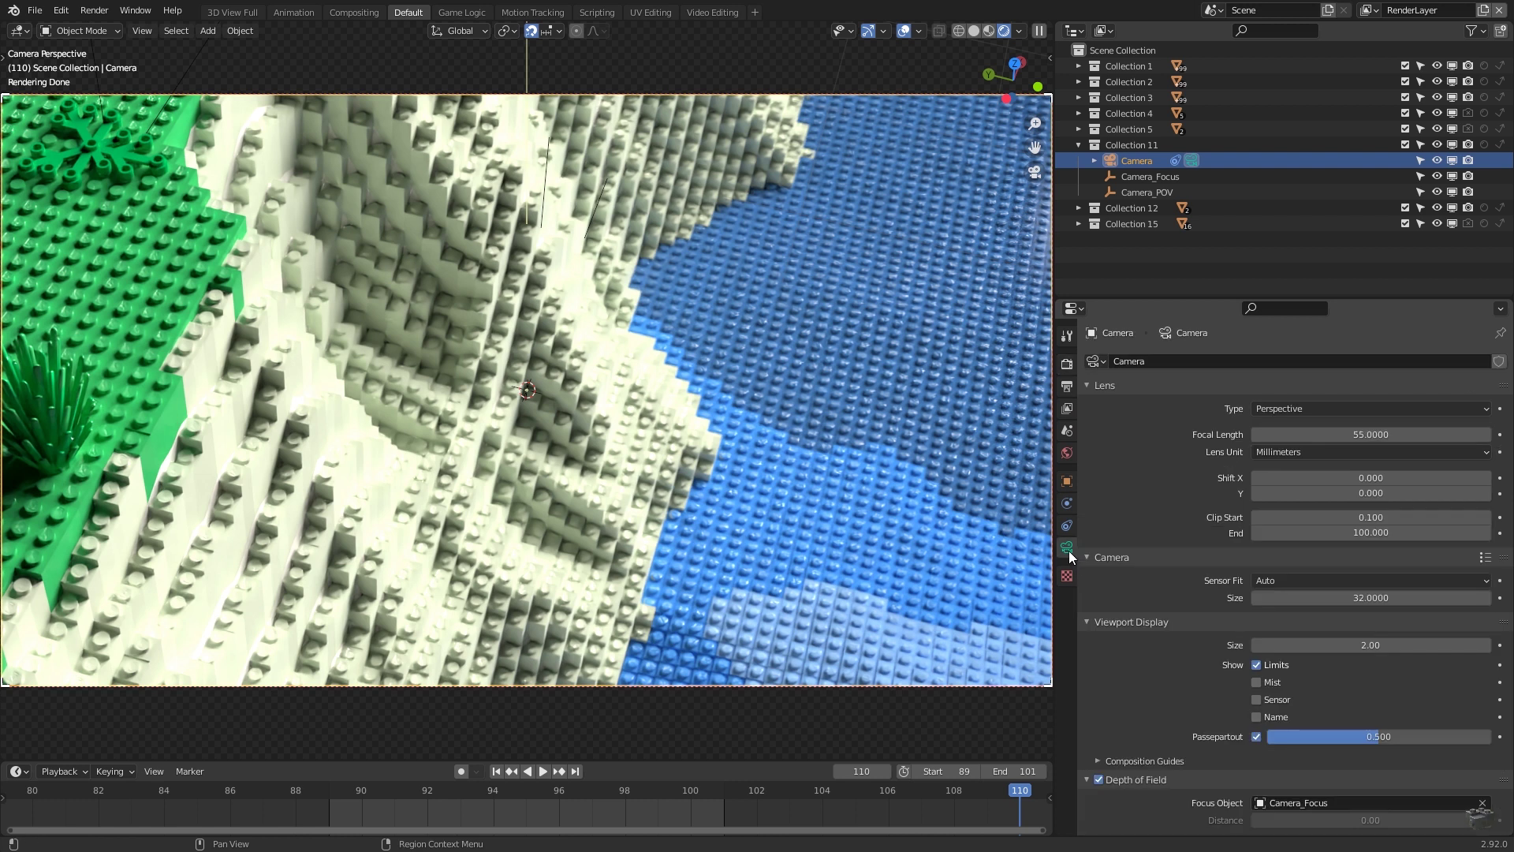
click(1134, 192)
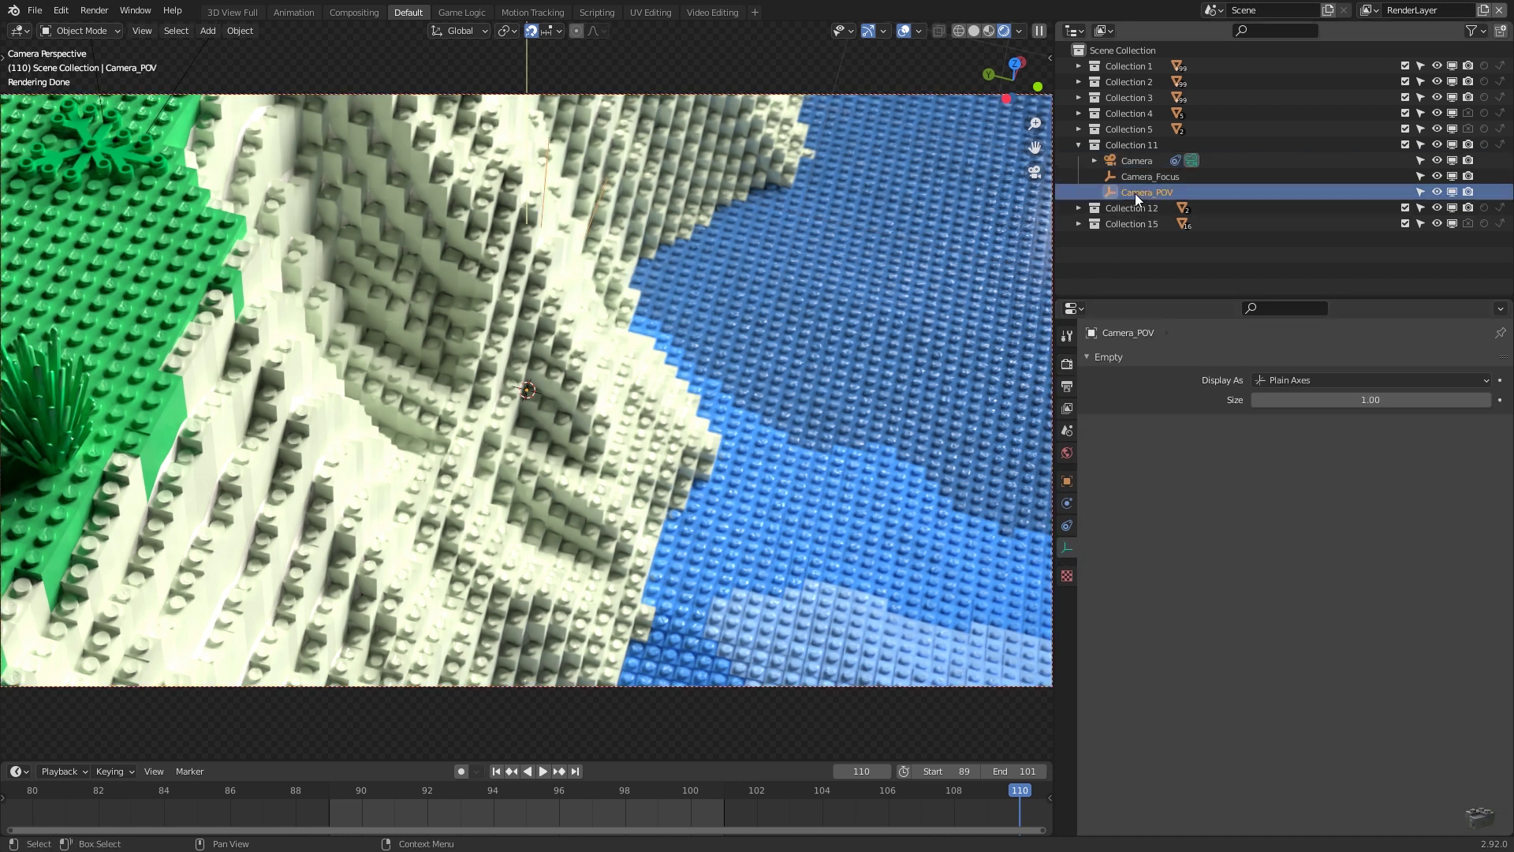
click(1138, 177)
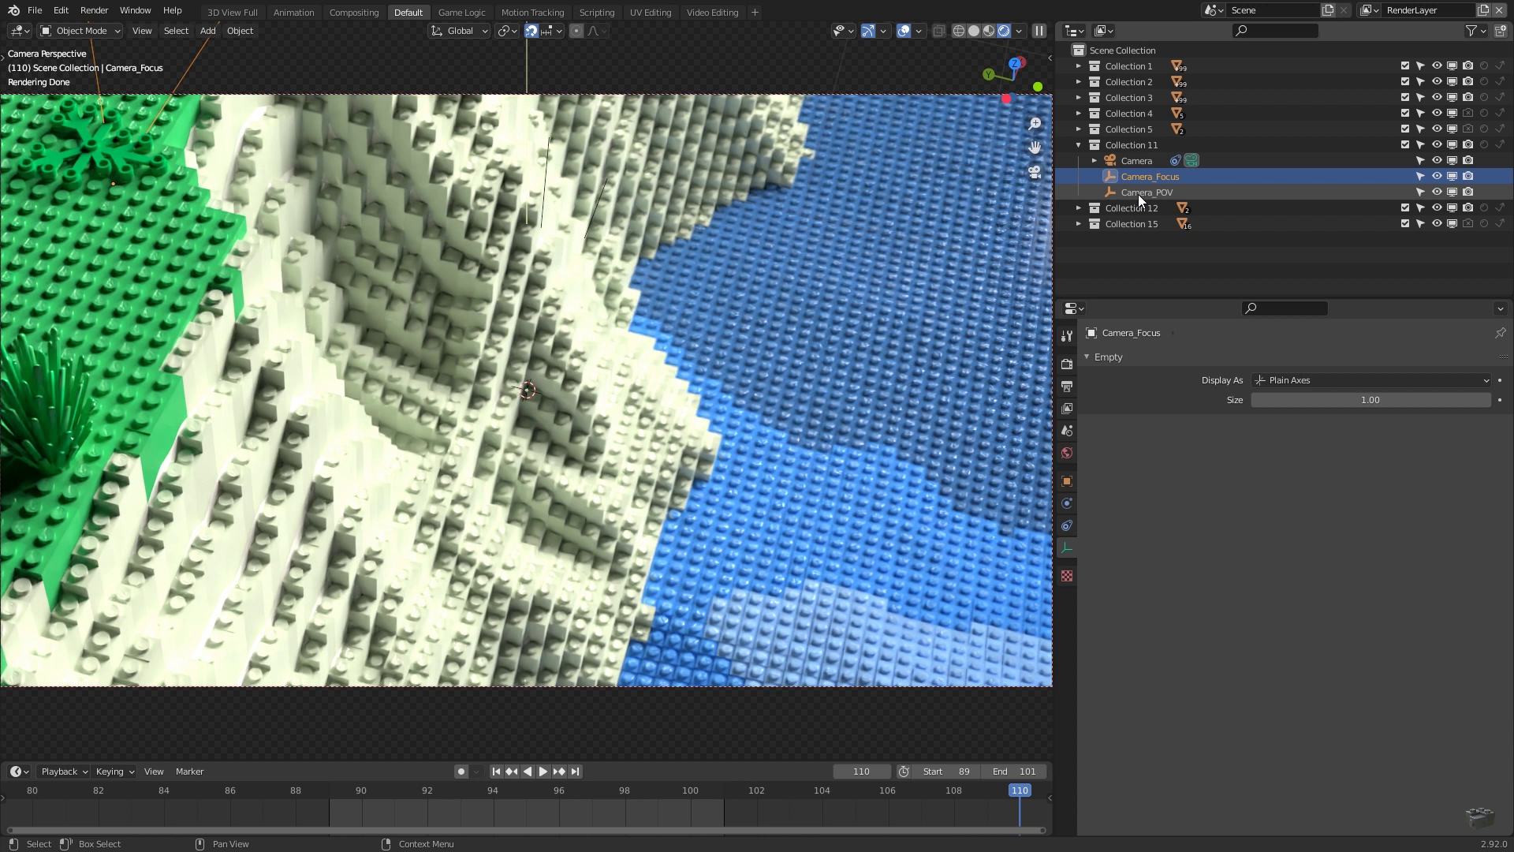
click(1138, 194)
click(1142, 178)
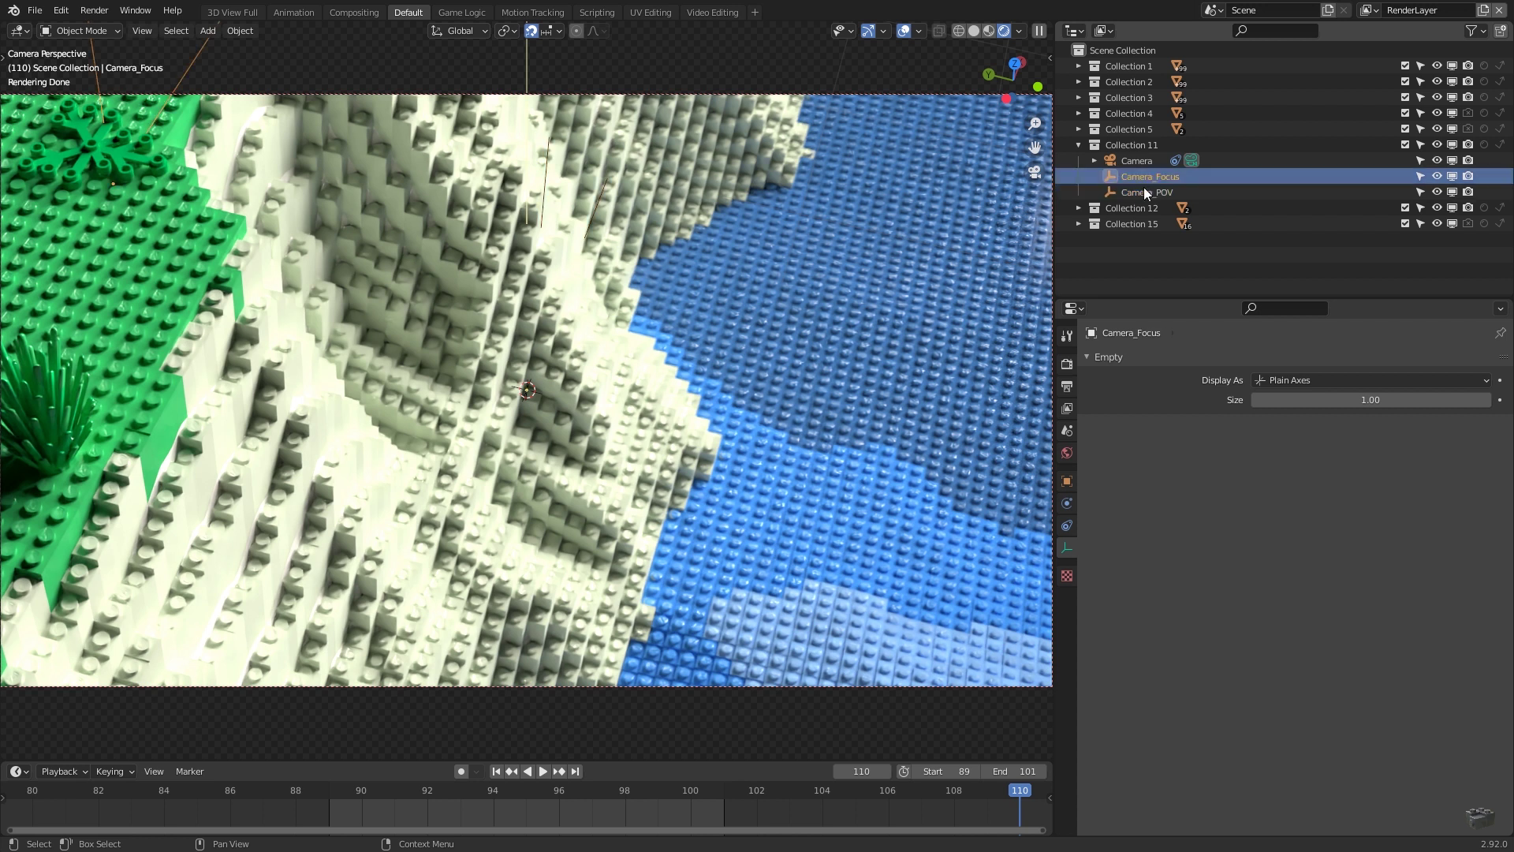
click(1144, 192)
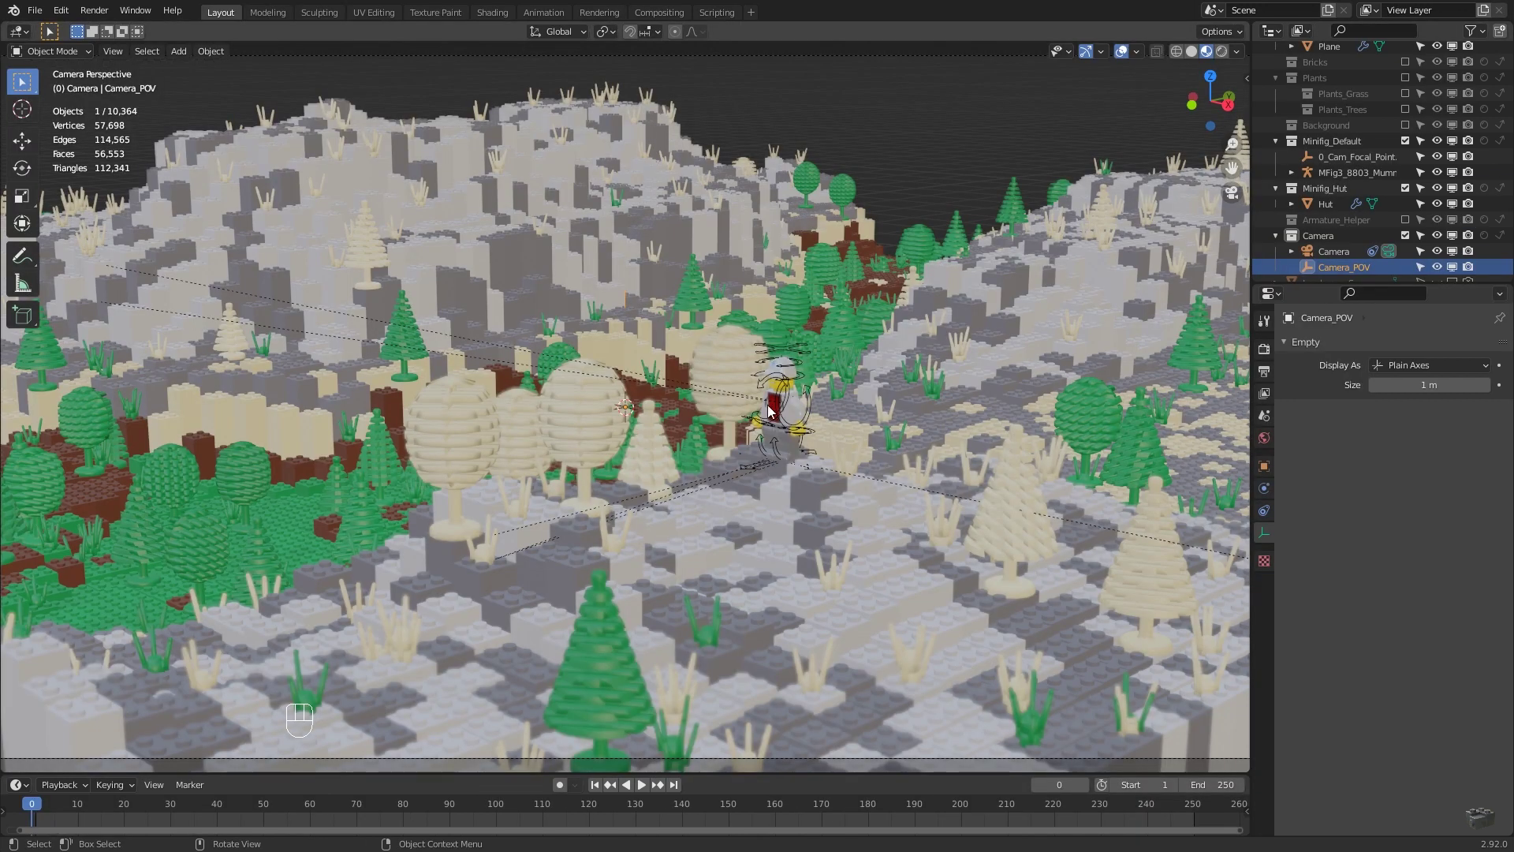
Snap the 3D cursor to the minifigure's torso and move the Camera_POV empty to the cursor
click(781, 413)
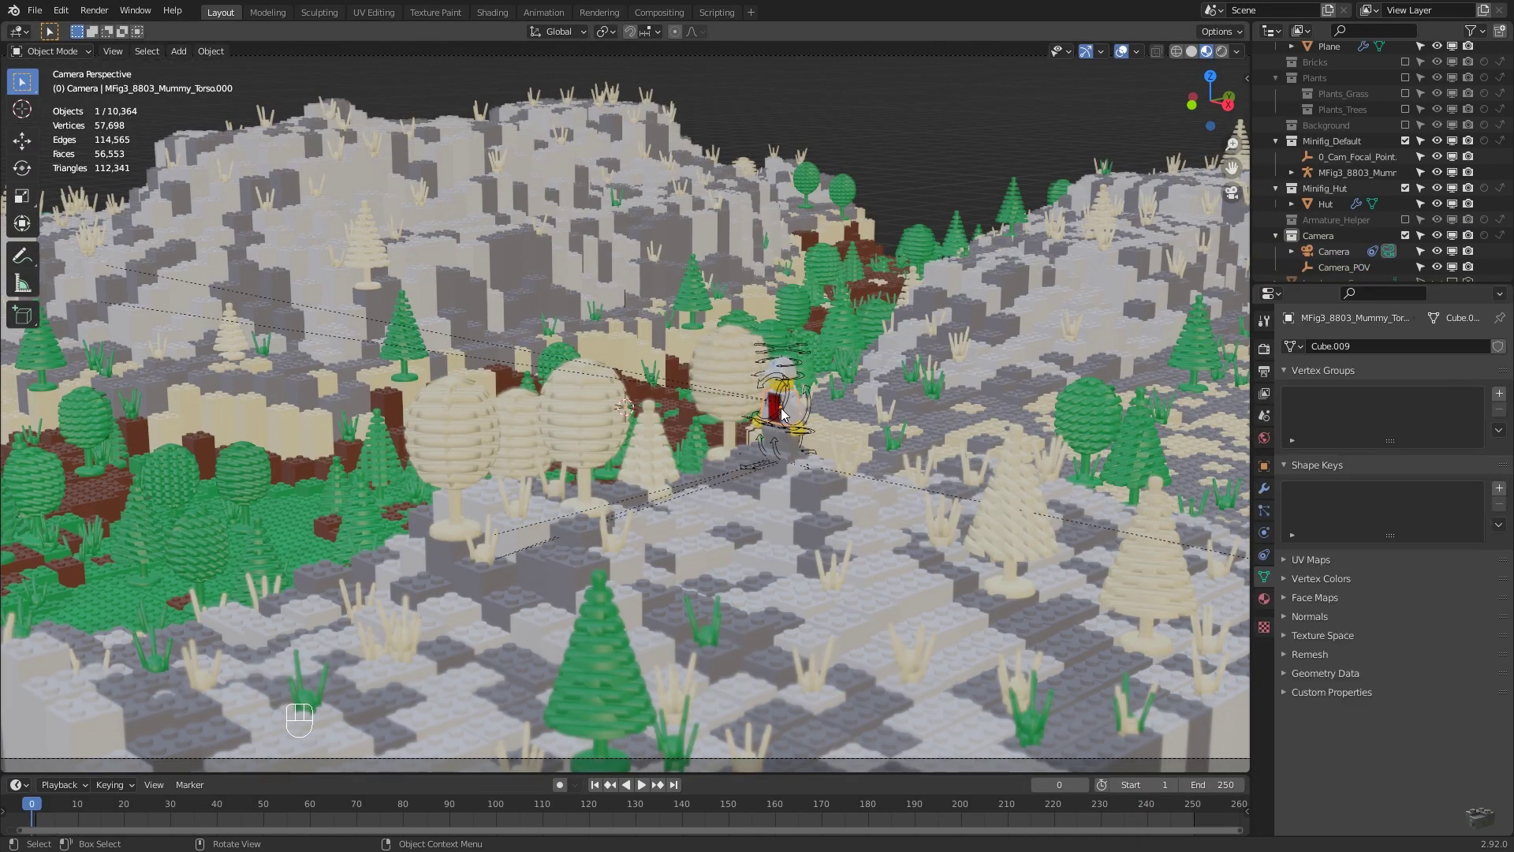
key(shift+s)
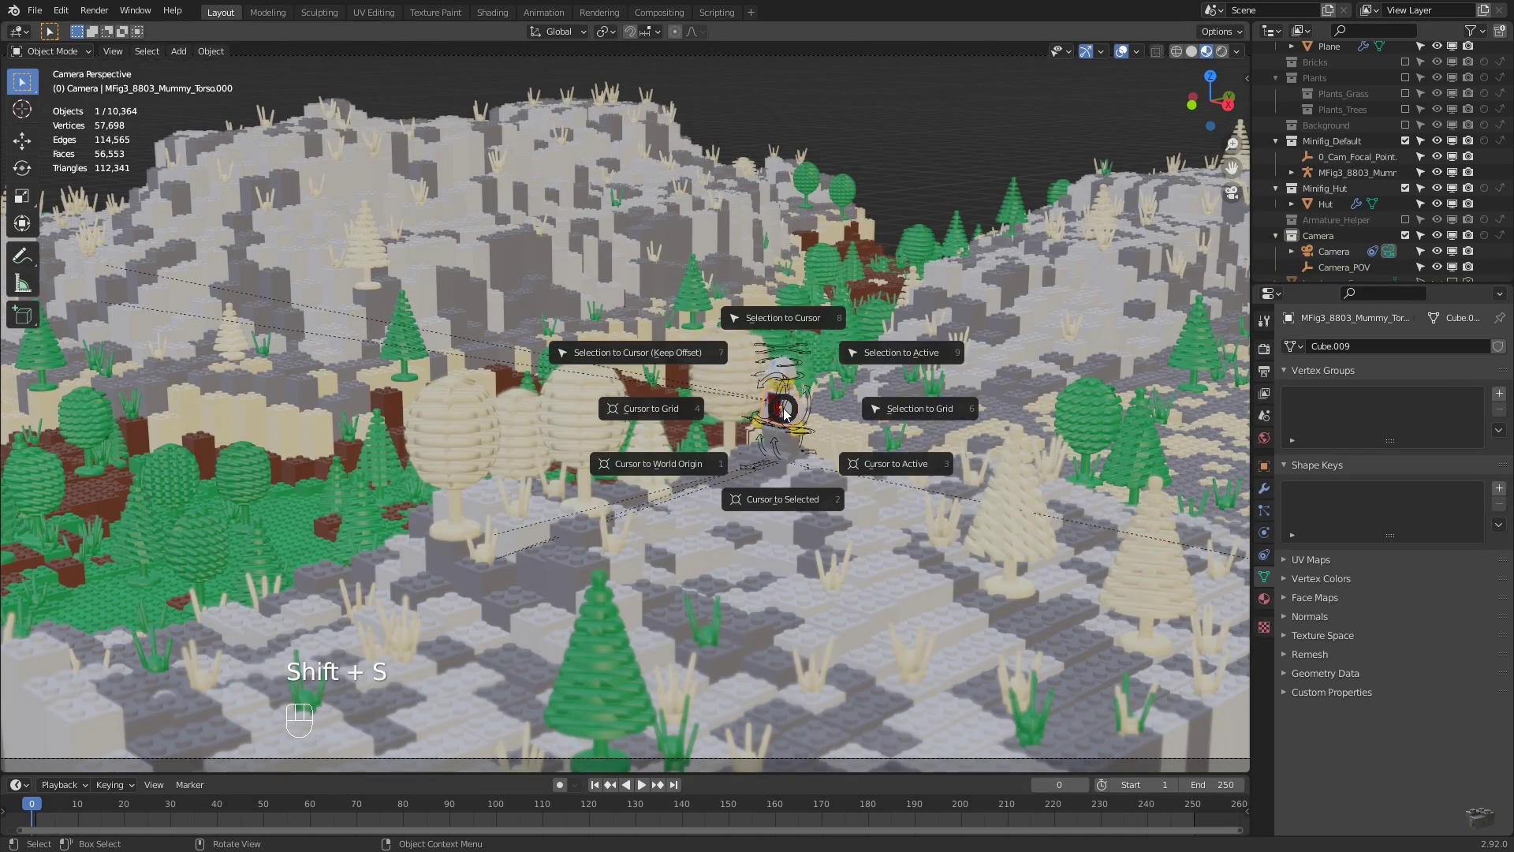
click(781, 483)
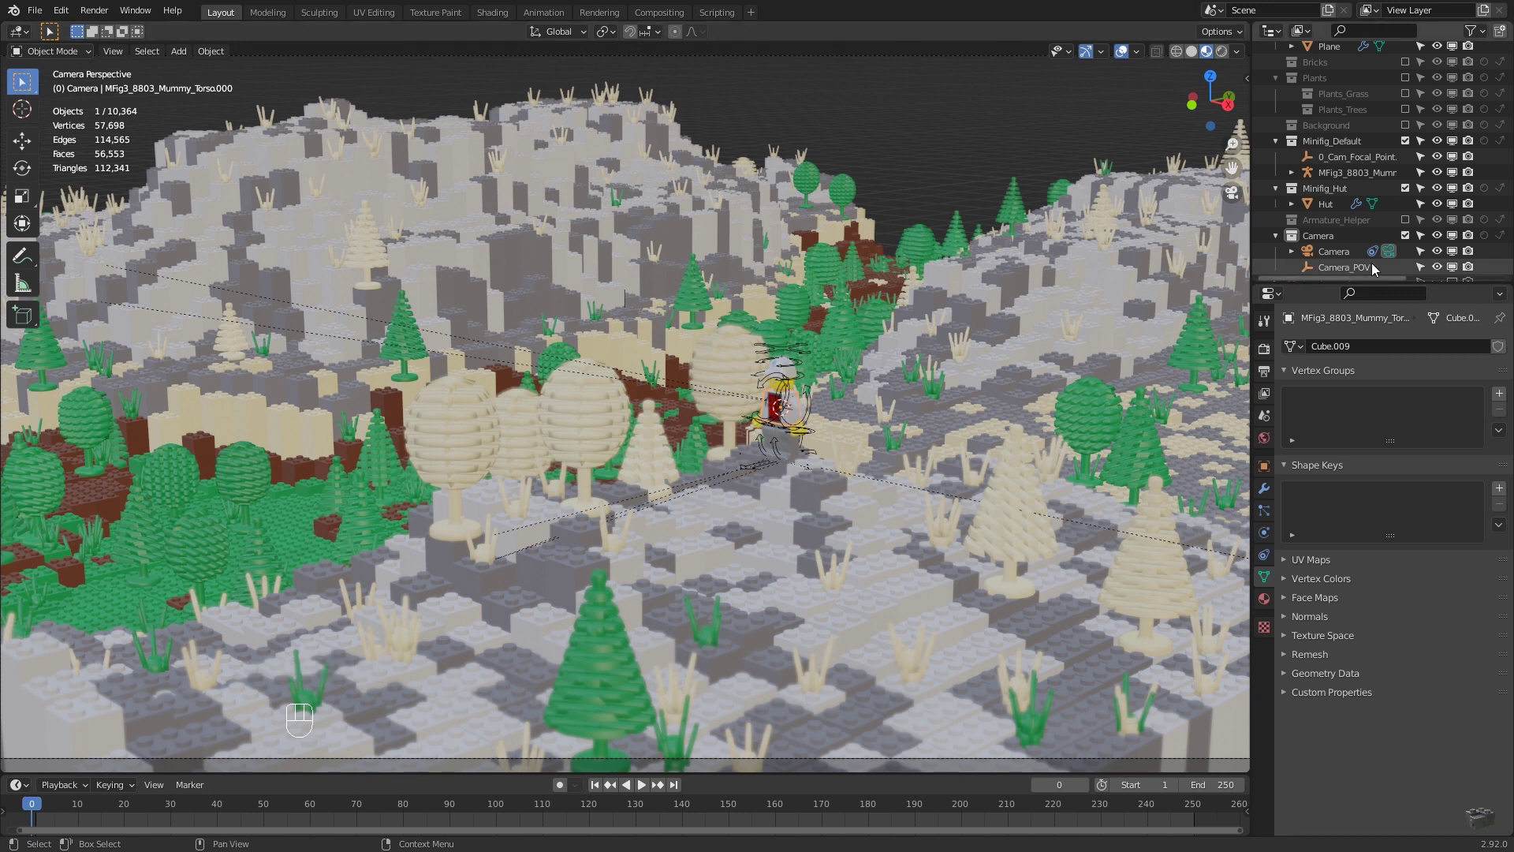
click(1349, 267)
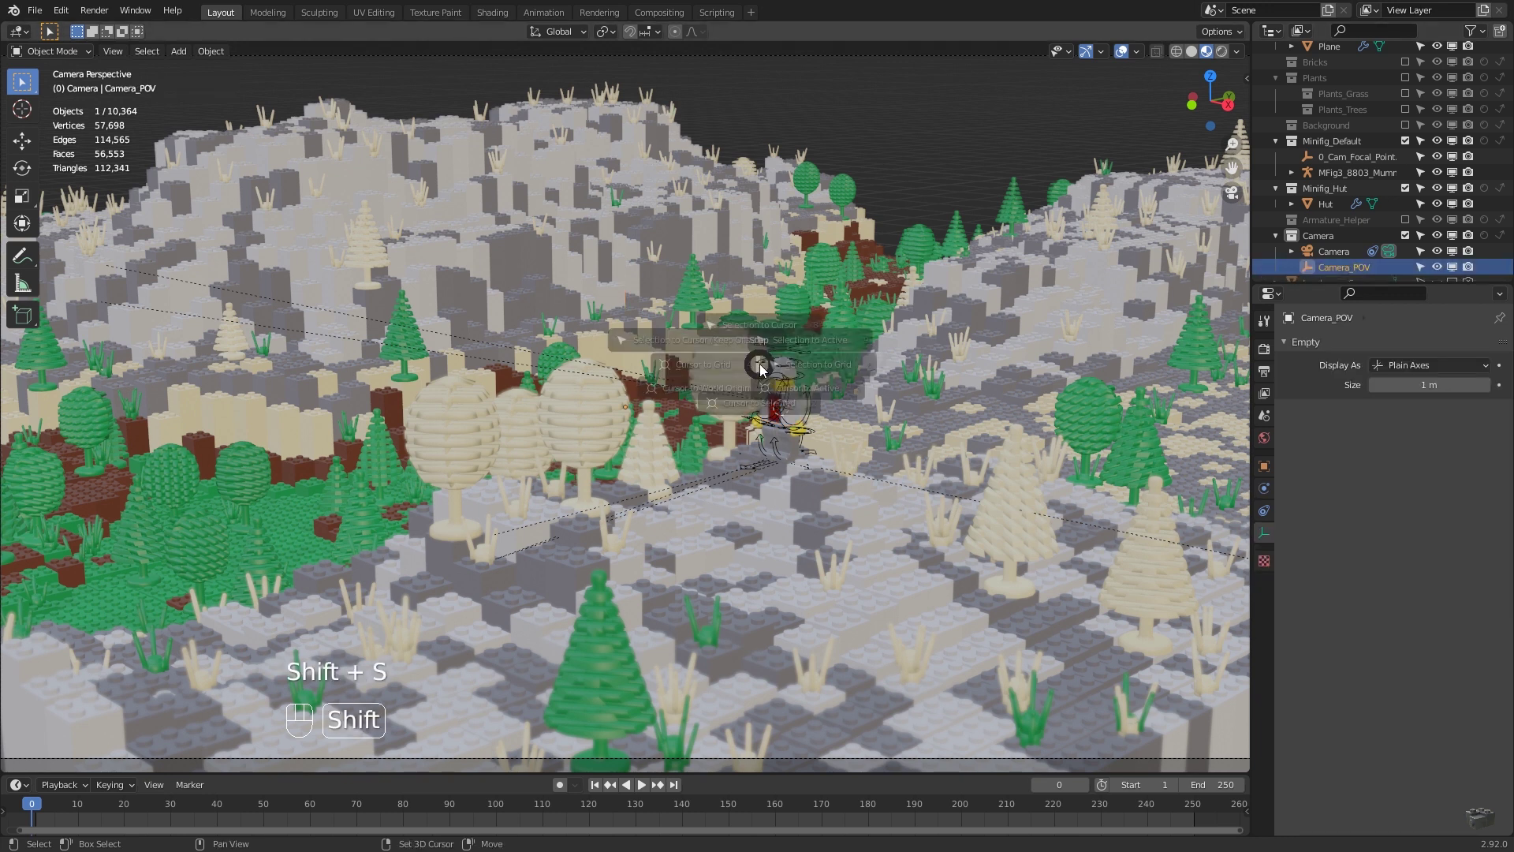
key(shift+s)
click(755, 272)
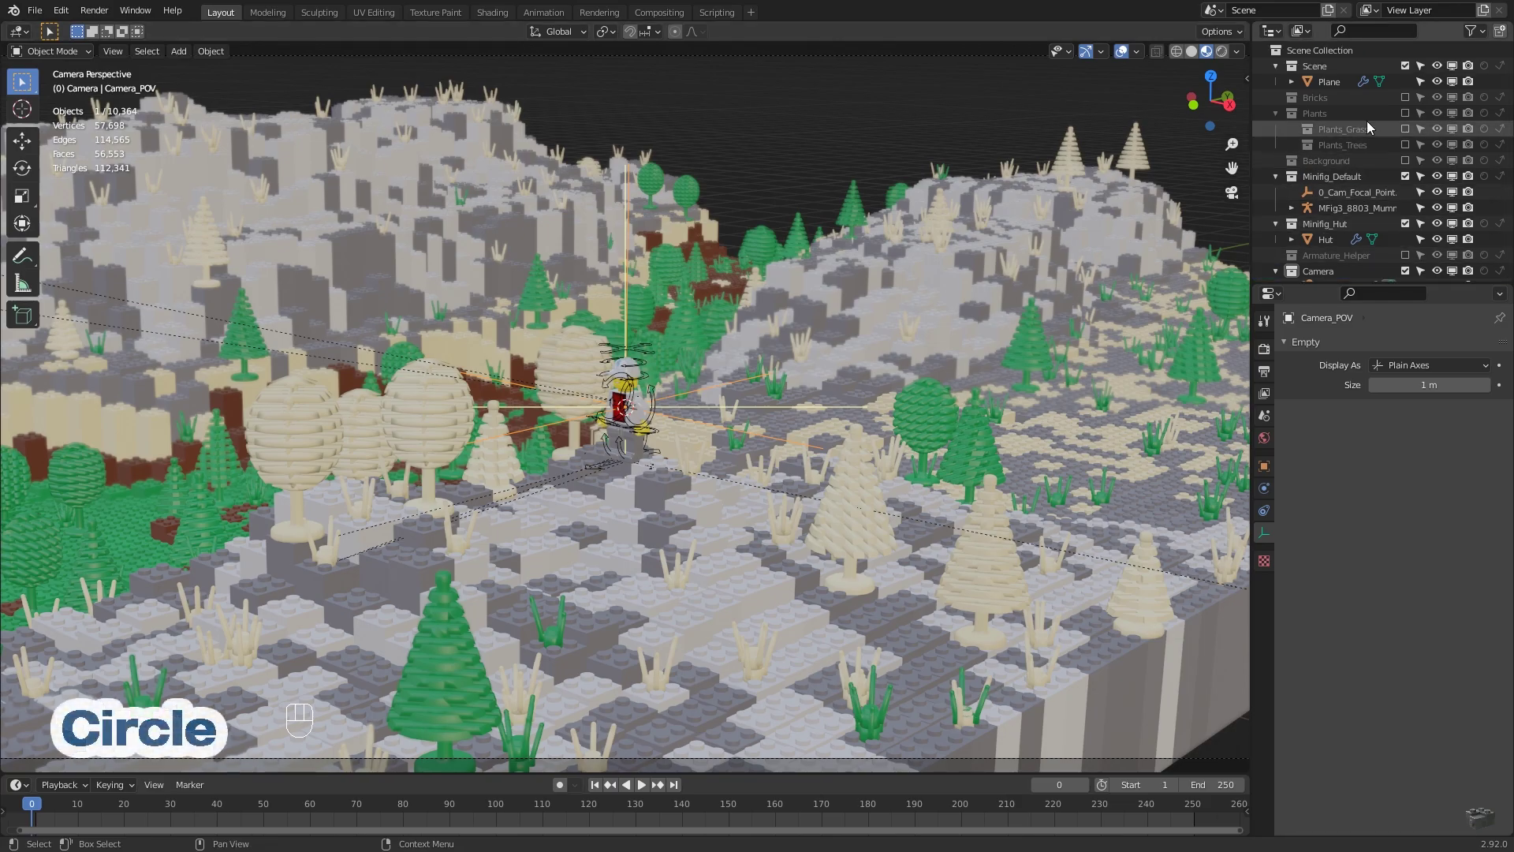
Exclude the Scene collection from the view layer and add a mesh circle at the 3D cursor
scroll(1396, 78, up, 2)
click(1404, 64)
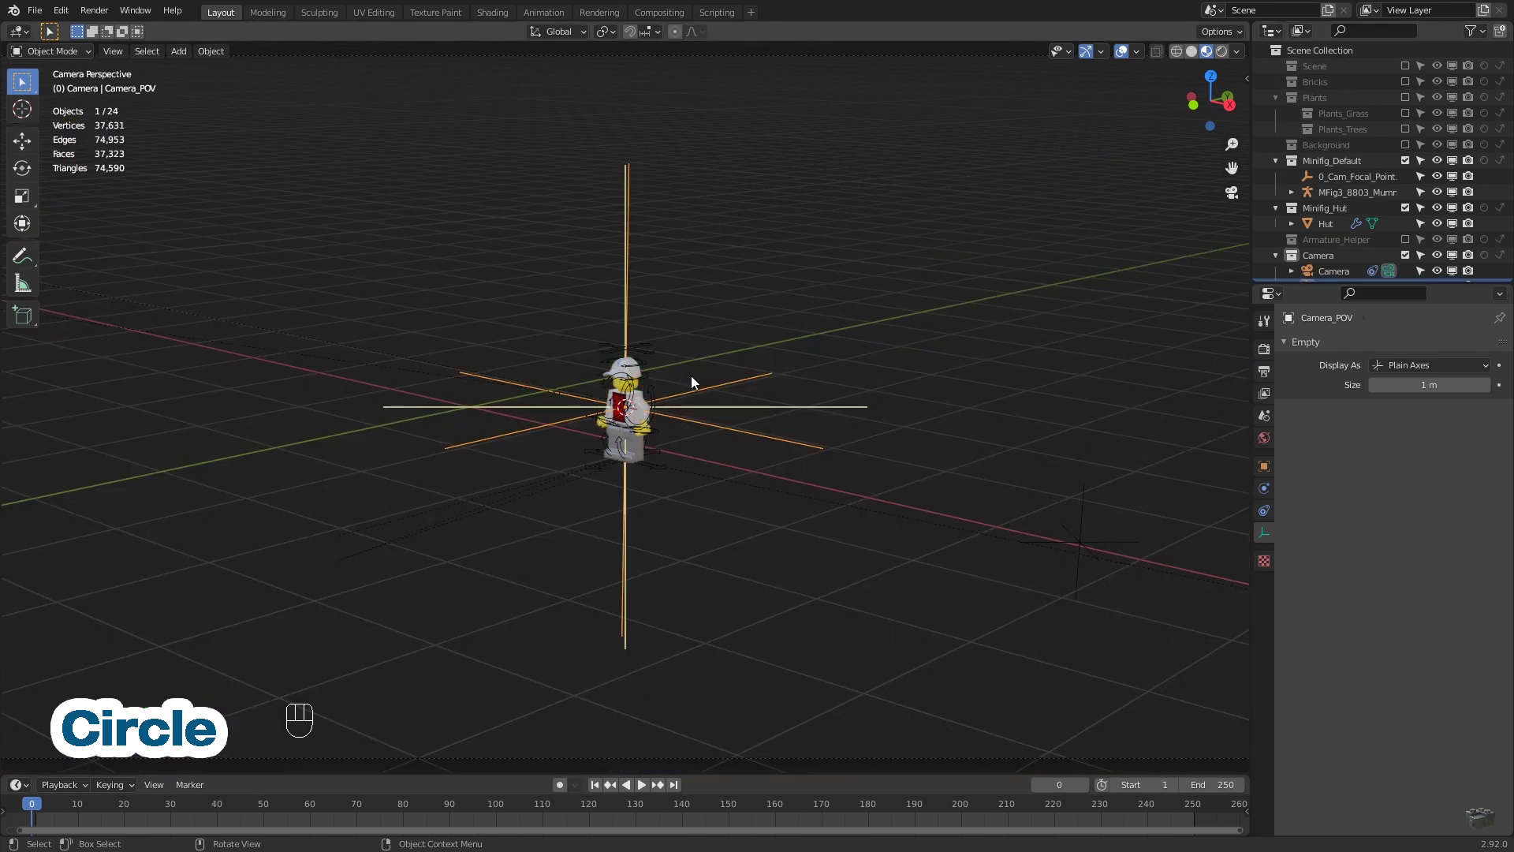
key(shift+a)
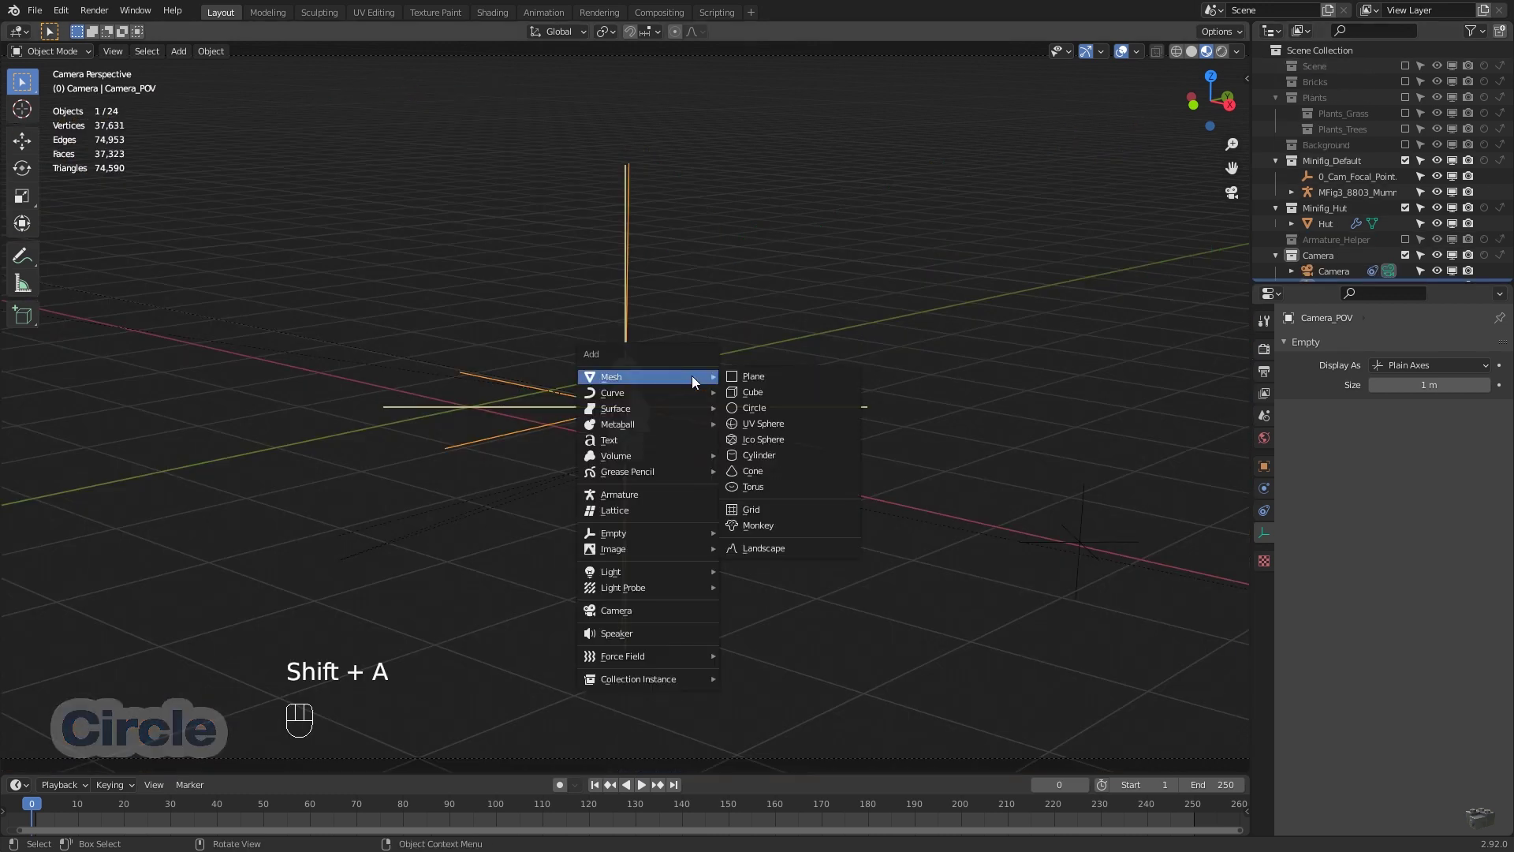
click(782, 409)
Rename the new circle to Camera_Control
click(1264, 465)
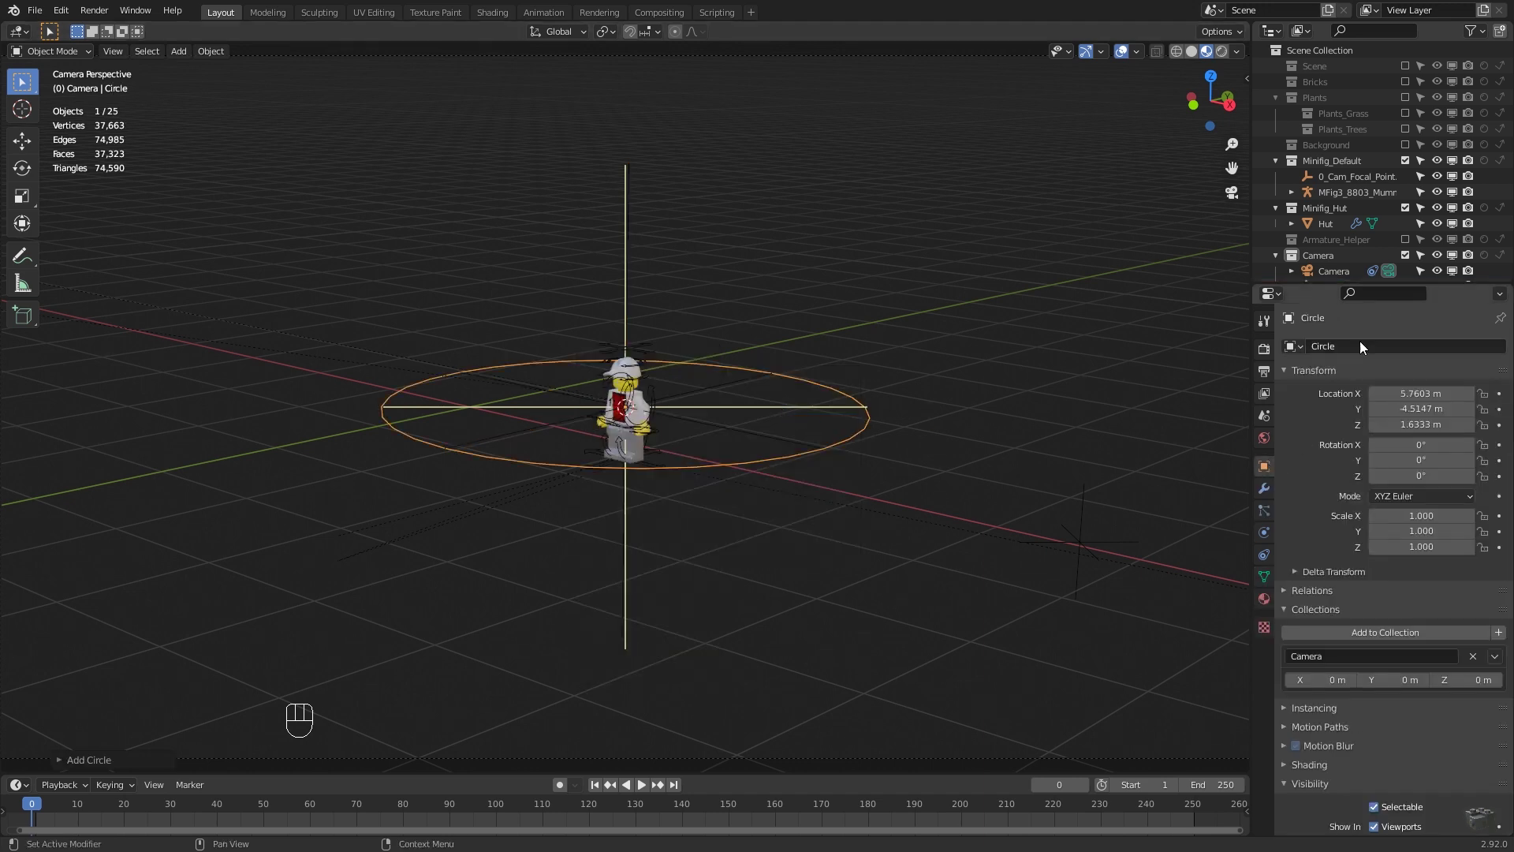
double_click(1360, 345)
text(Camera_Cont)
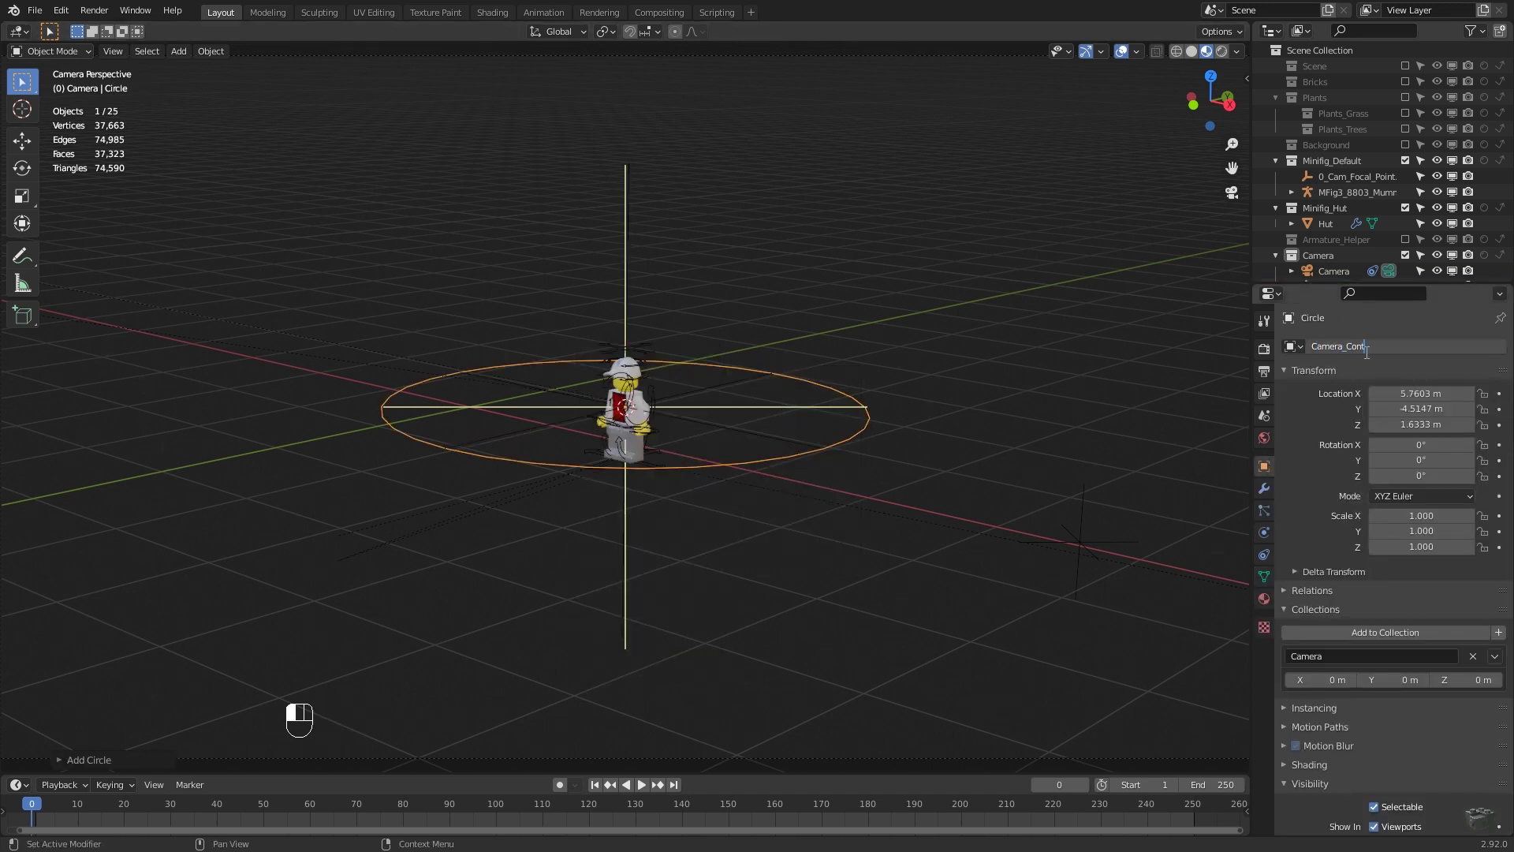
text(rol)
key(Return)
Split the viewport, set one half to top view, and scale Camera_Control to about 7 so it reaches the camera
drag(1248, 38, 626, 67)
key(KP_7)
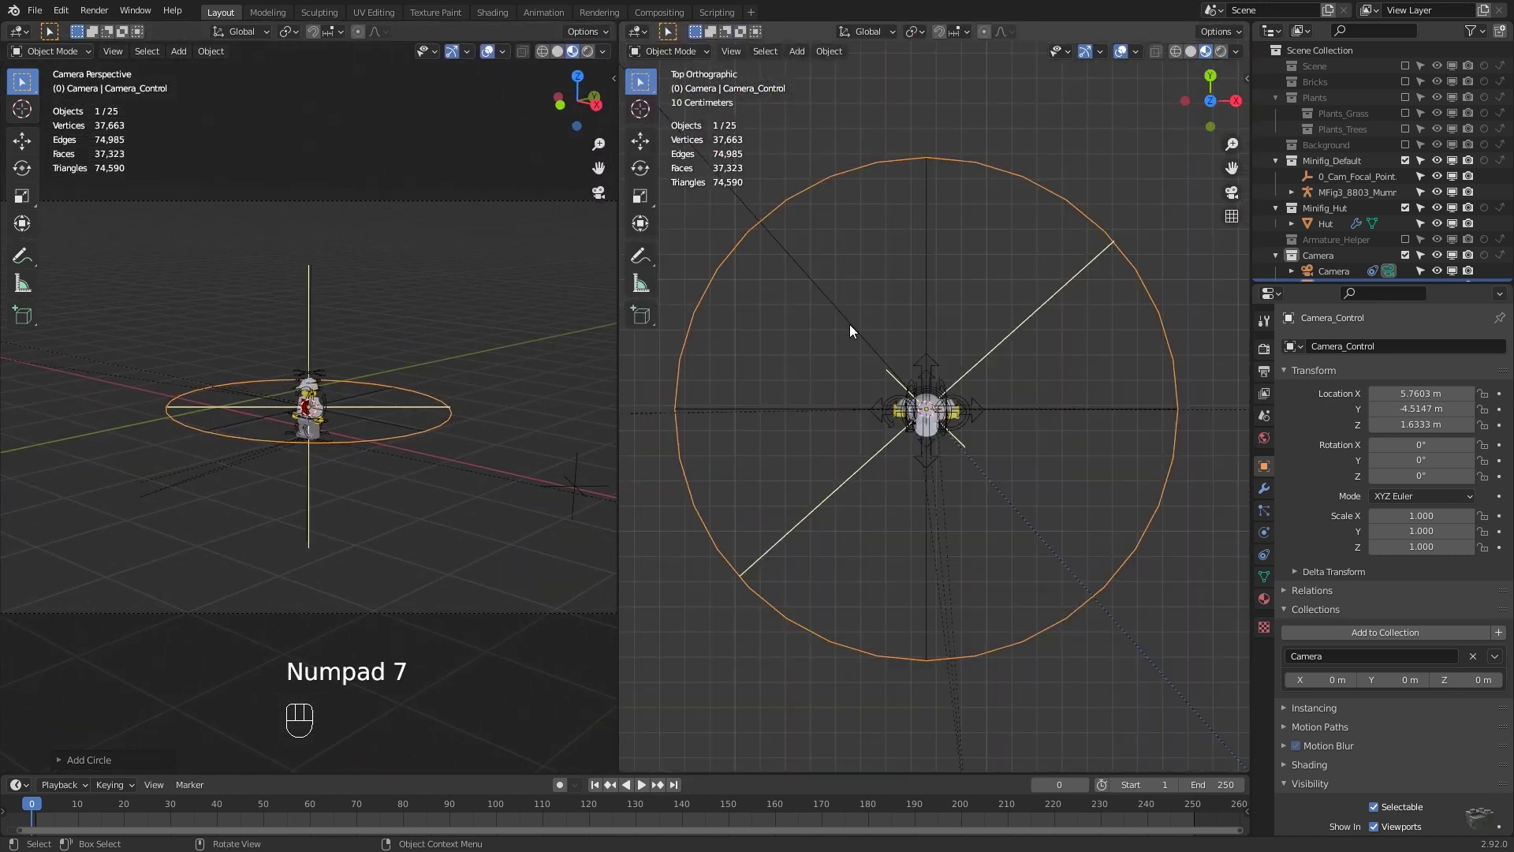
scroll(850, 324, down, 8)
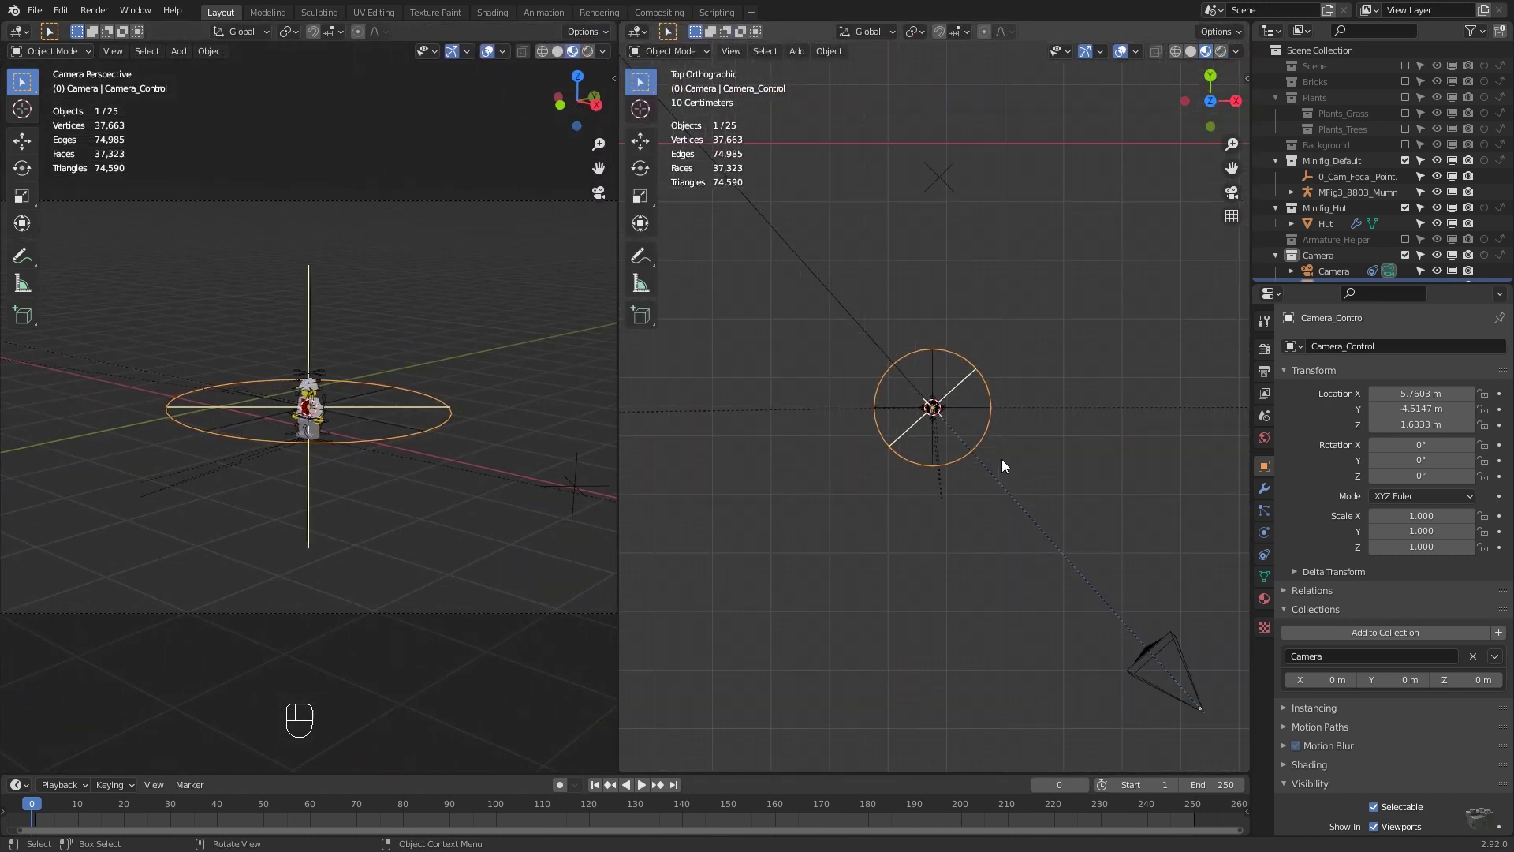
shift+middle_drag(1002, 459, 893, 347)
key(s)
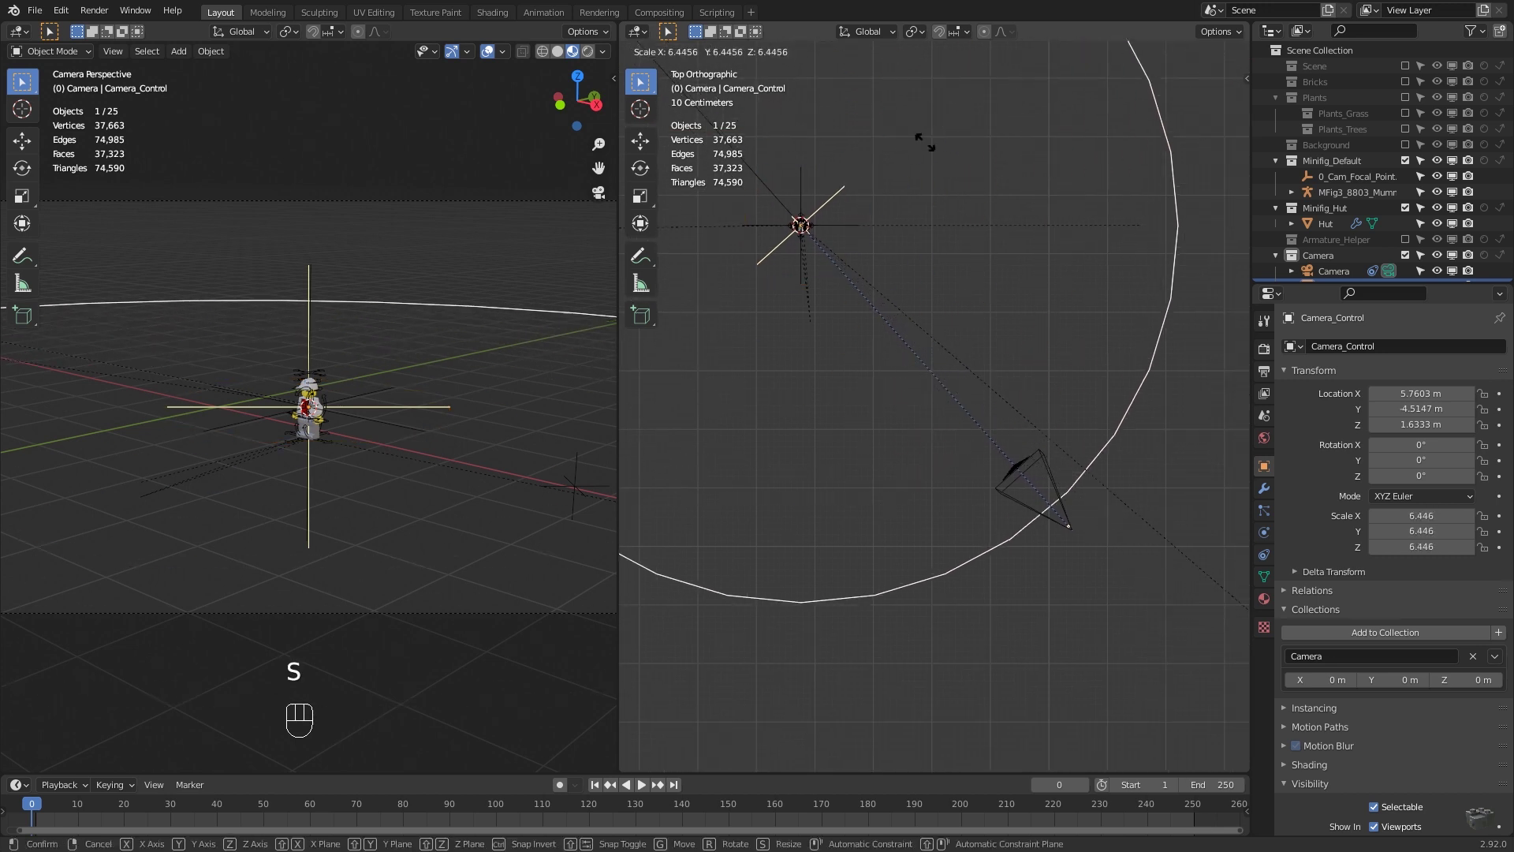
click(991, 188)
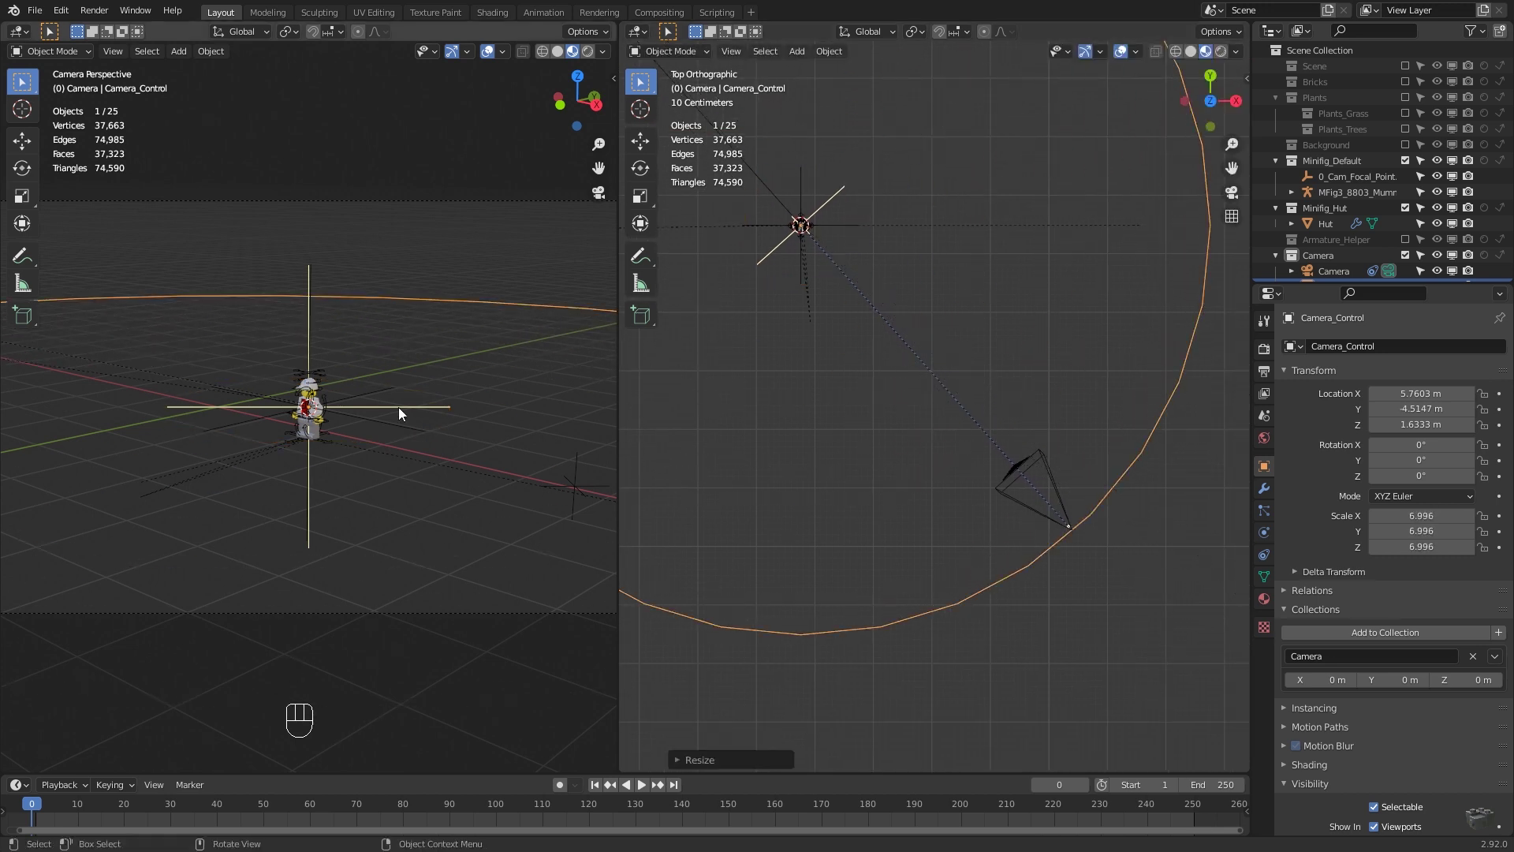
Raise the Camera_Control circle to the camera's height at about Z 3.19 m, and return to the camera view
key(KP_1)
shift+middle_drag(399, 407, 588, 500)
key(g)
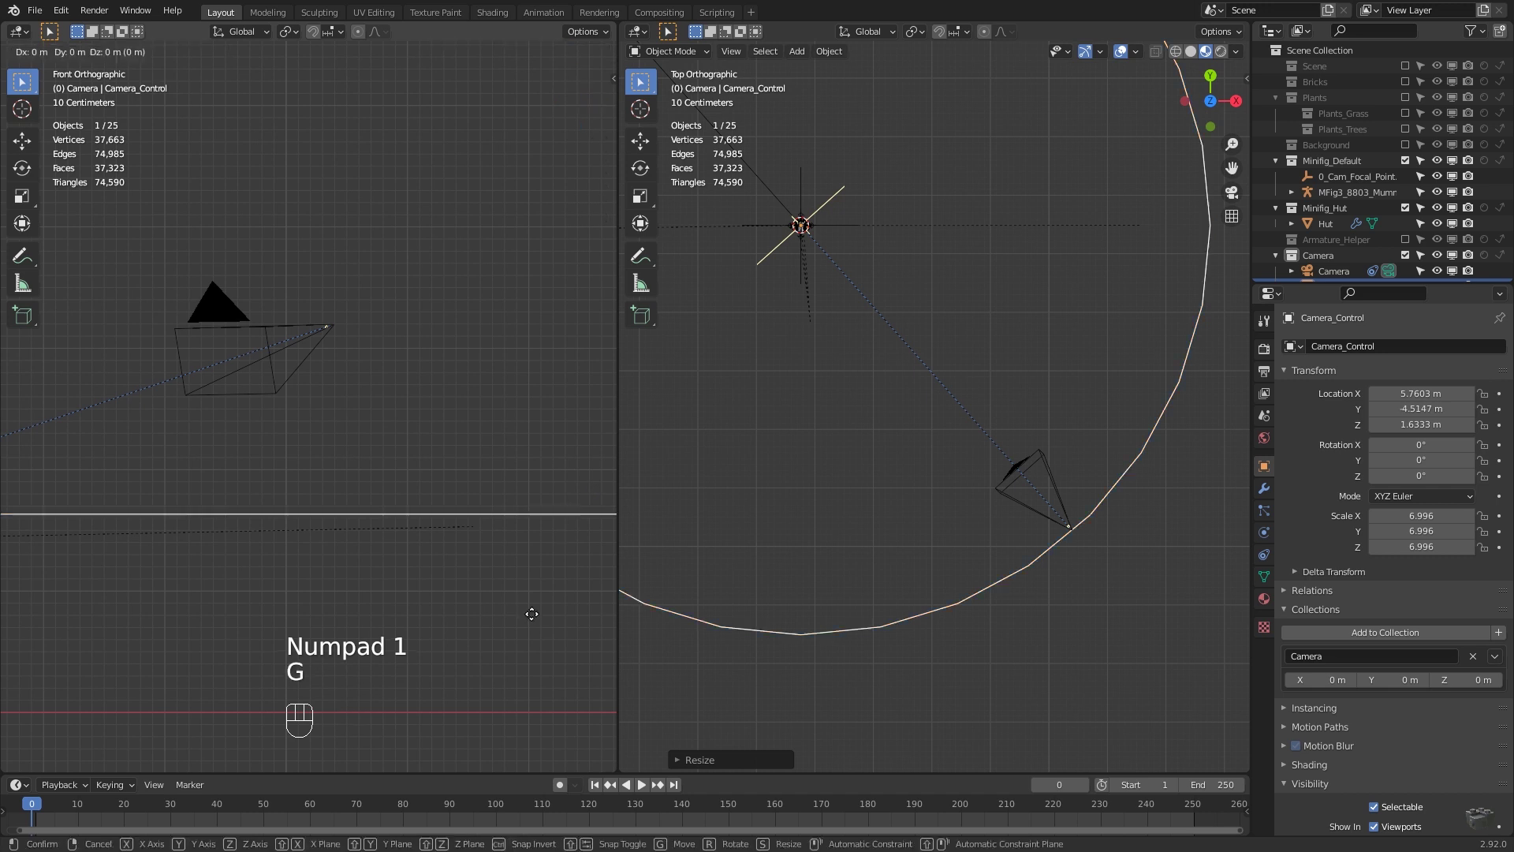
click(538, 424)
middle_drag(538, 424, 410, 509)
key(KP_0)
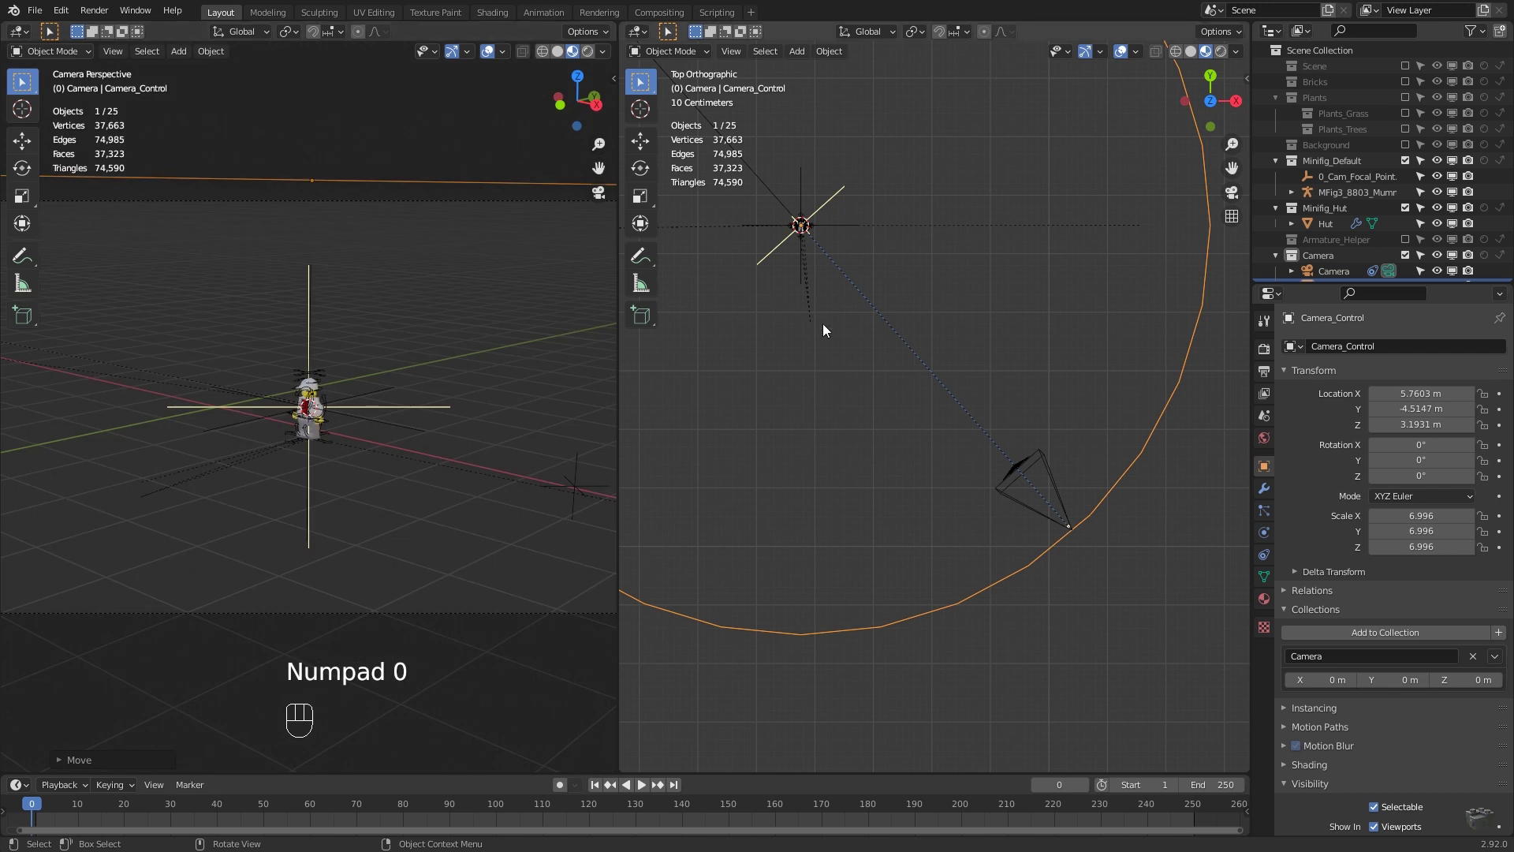
Parent the camera to the Camera_Control circle as an object
click(1020, 496)
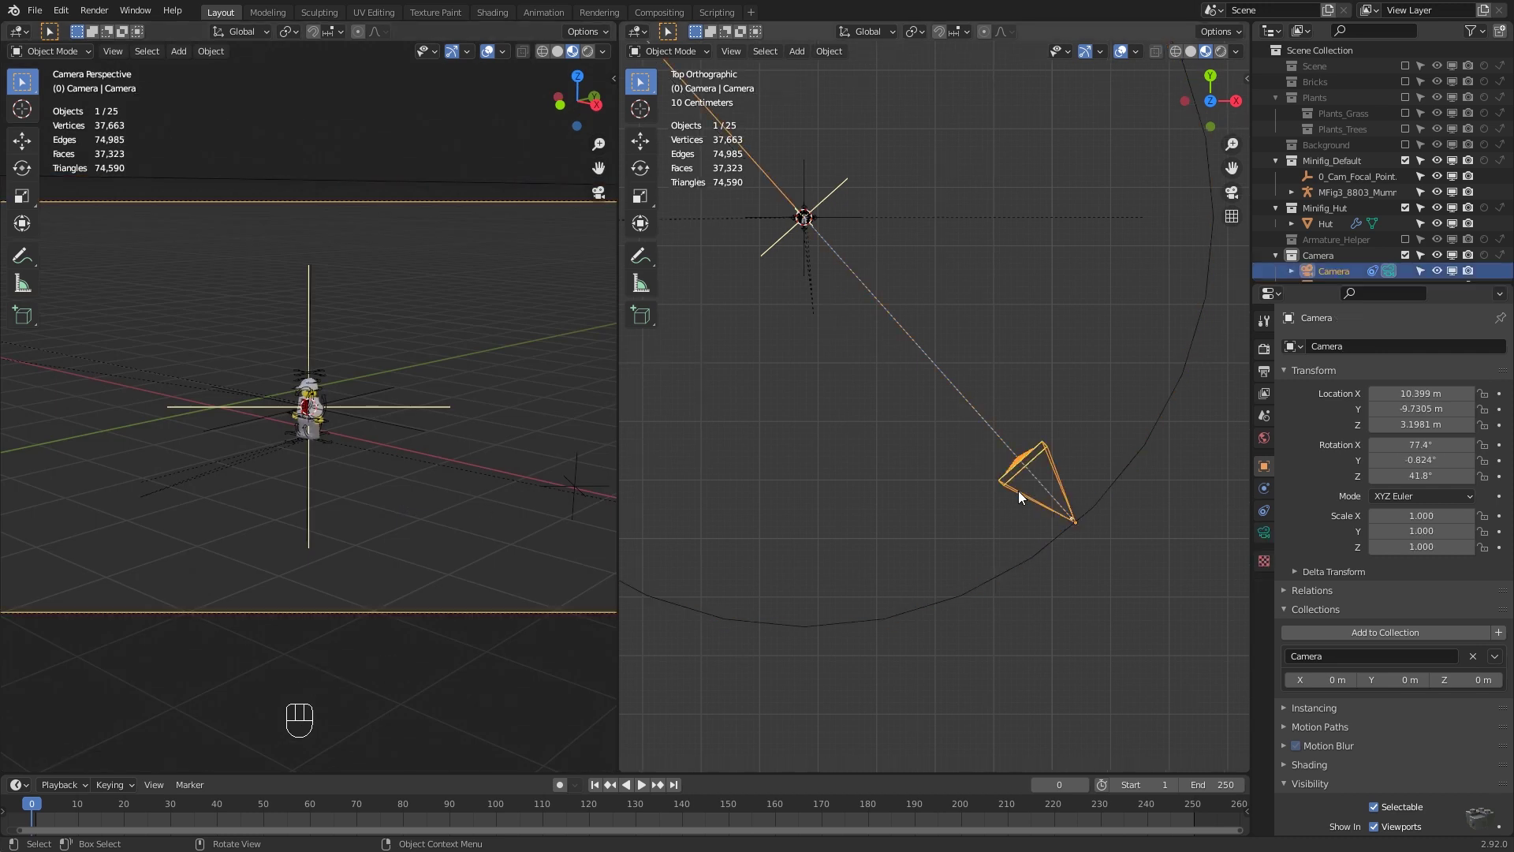
shift+click(987, 583)
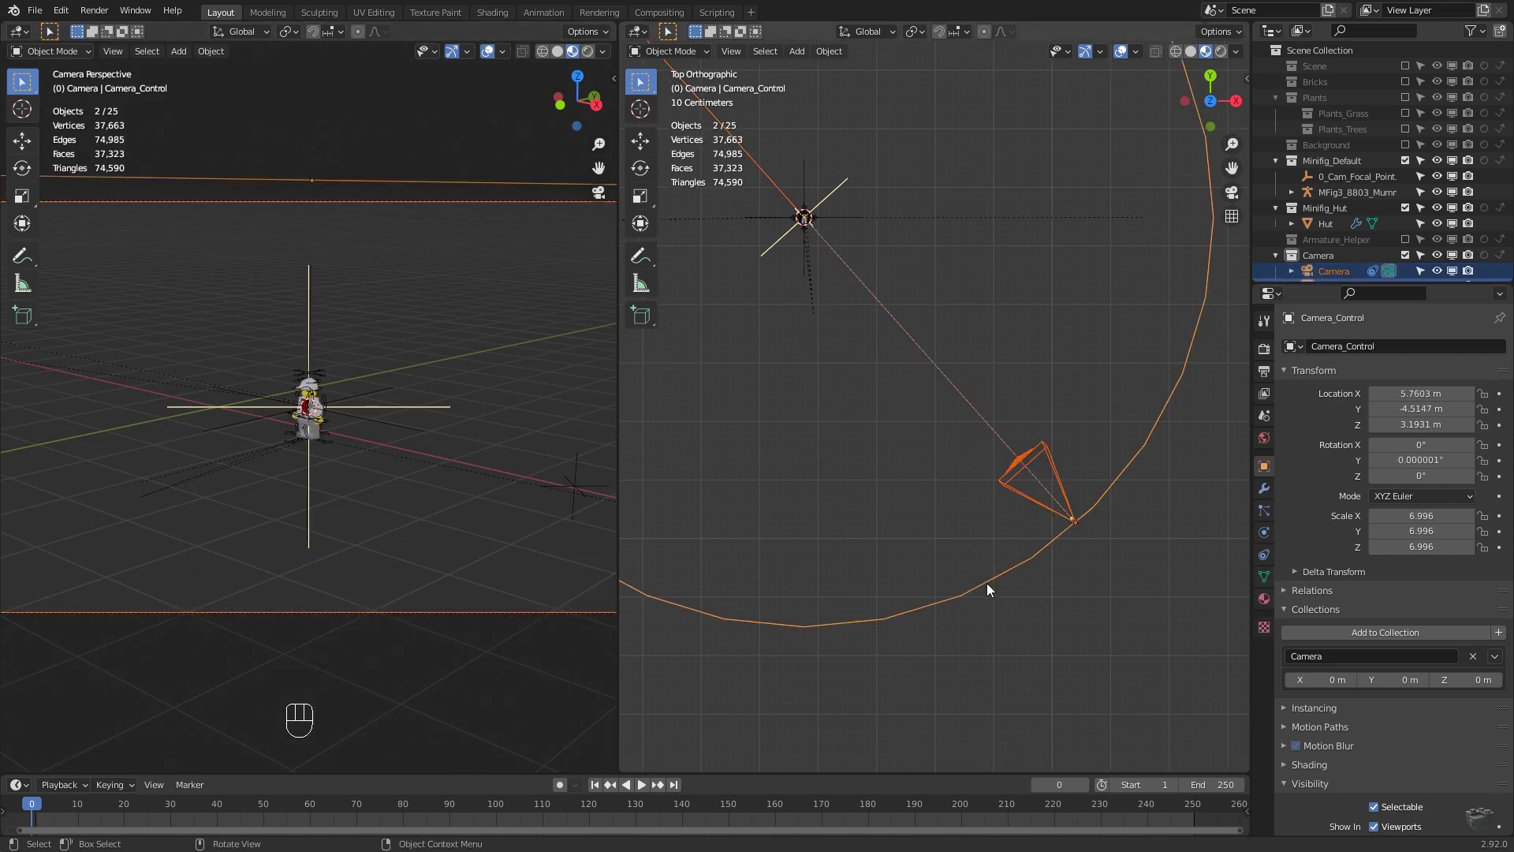
key(ctrl+p)
click(988, 585)
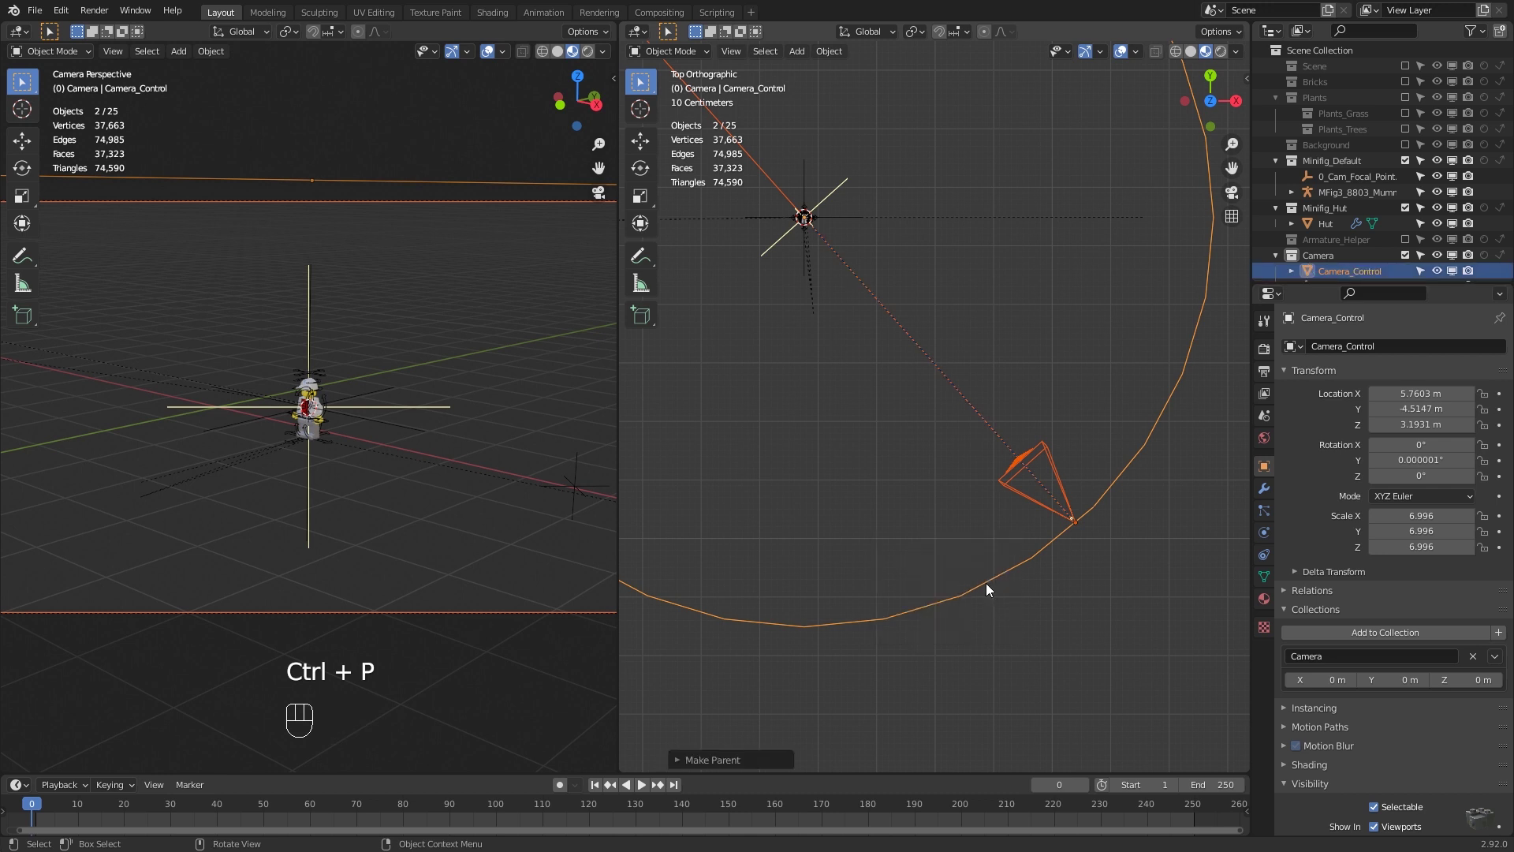
Try moving and rotating the Camera_Control circle to test how the parented camera follows
click(986, 584)
key(g)
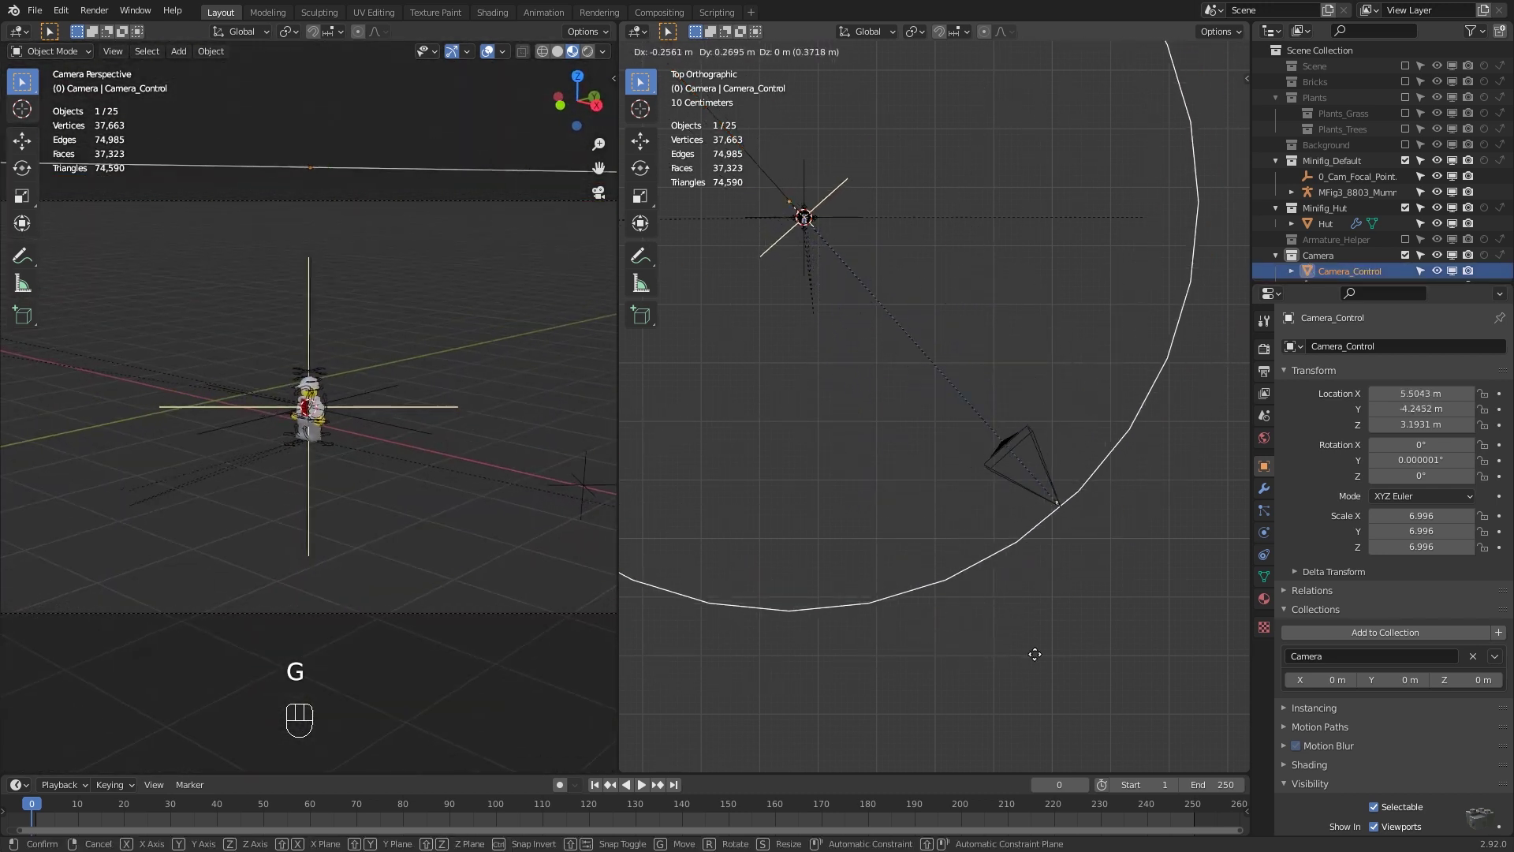
right_click(1038, 631)
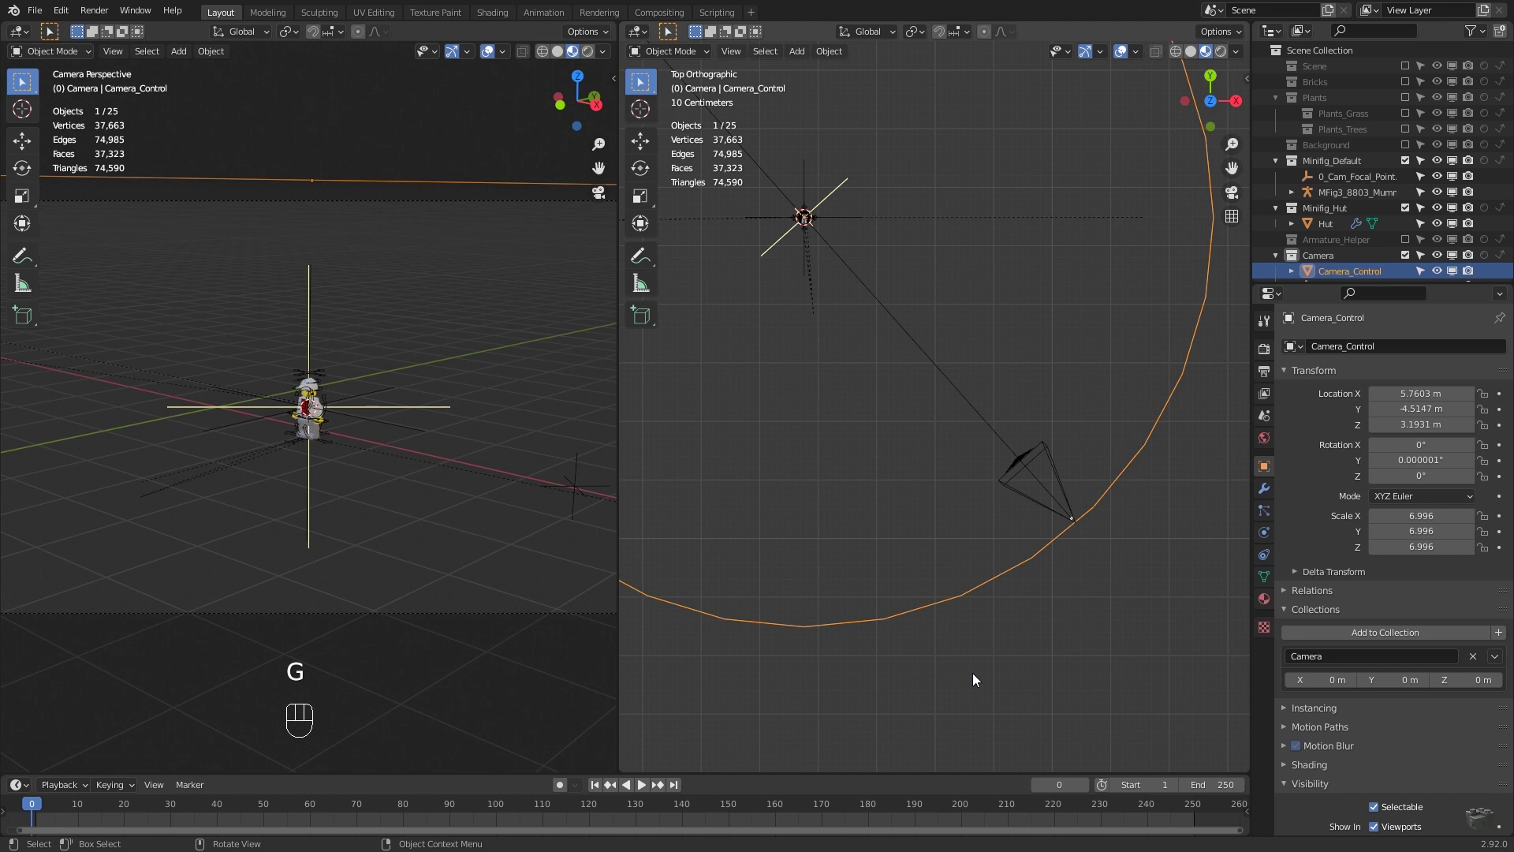
key(KP_1)
key(r)
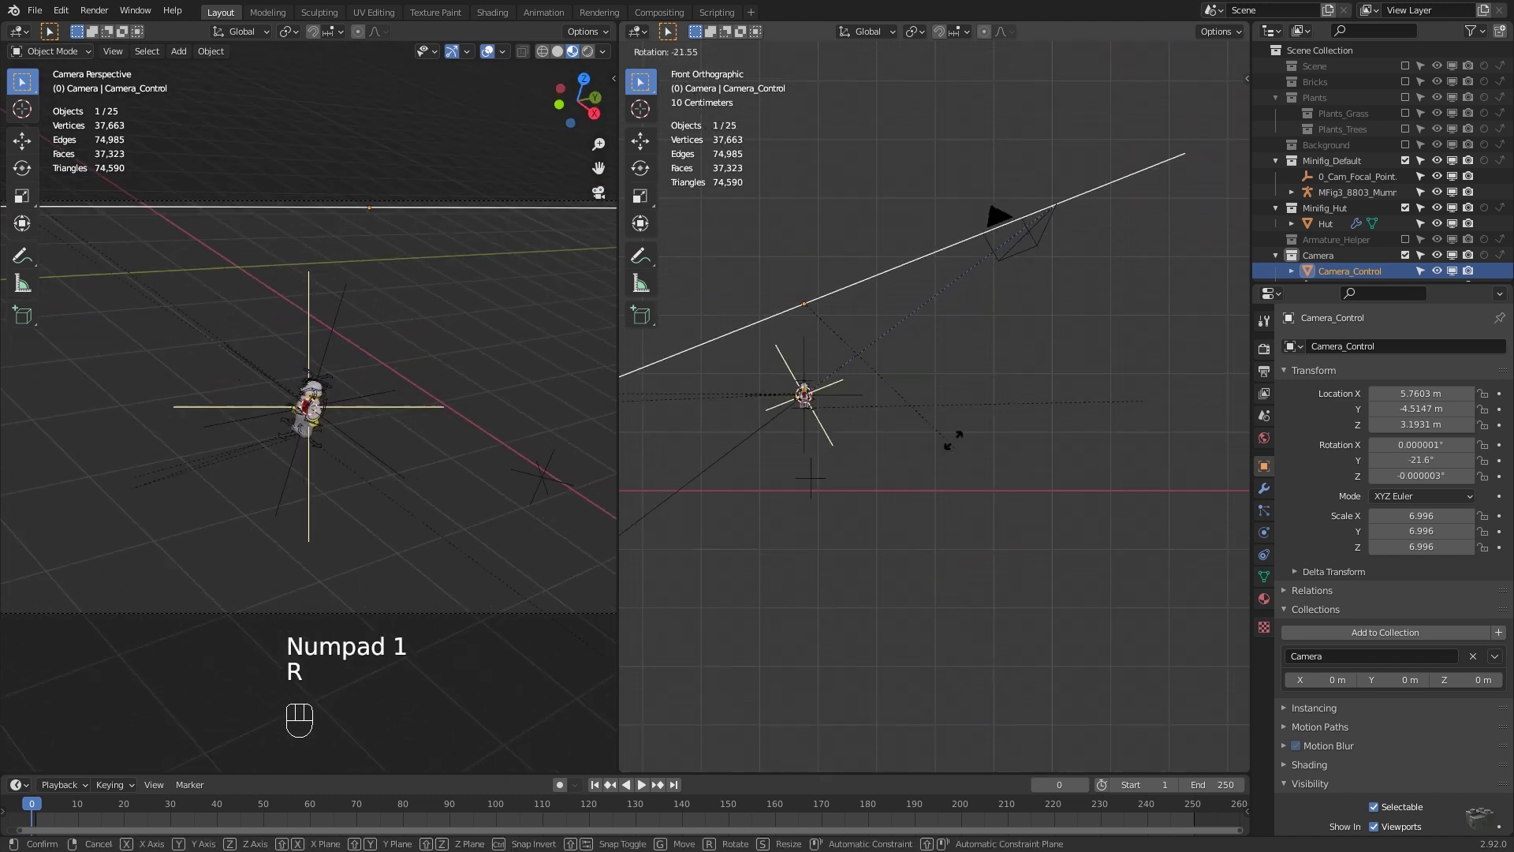
right_click(897, 636)
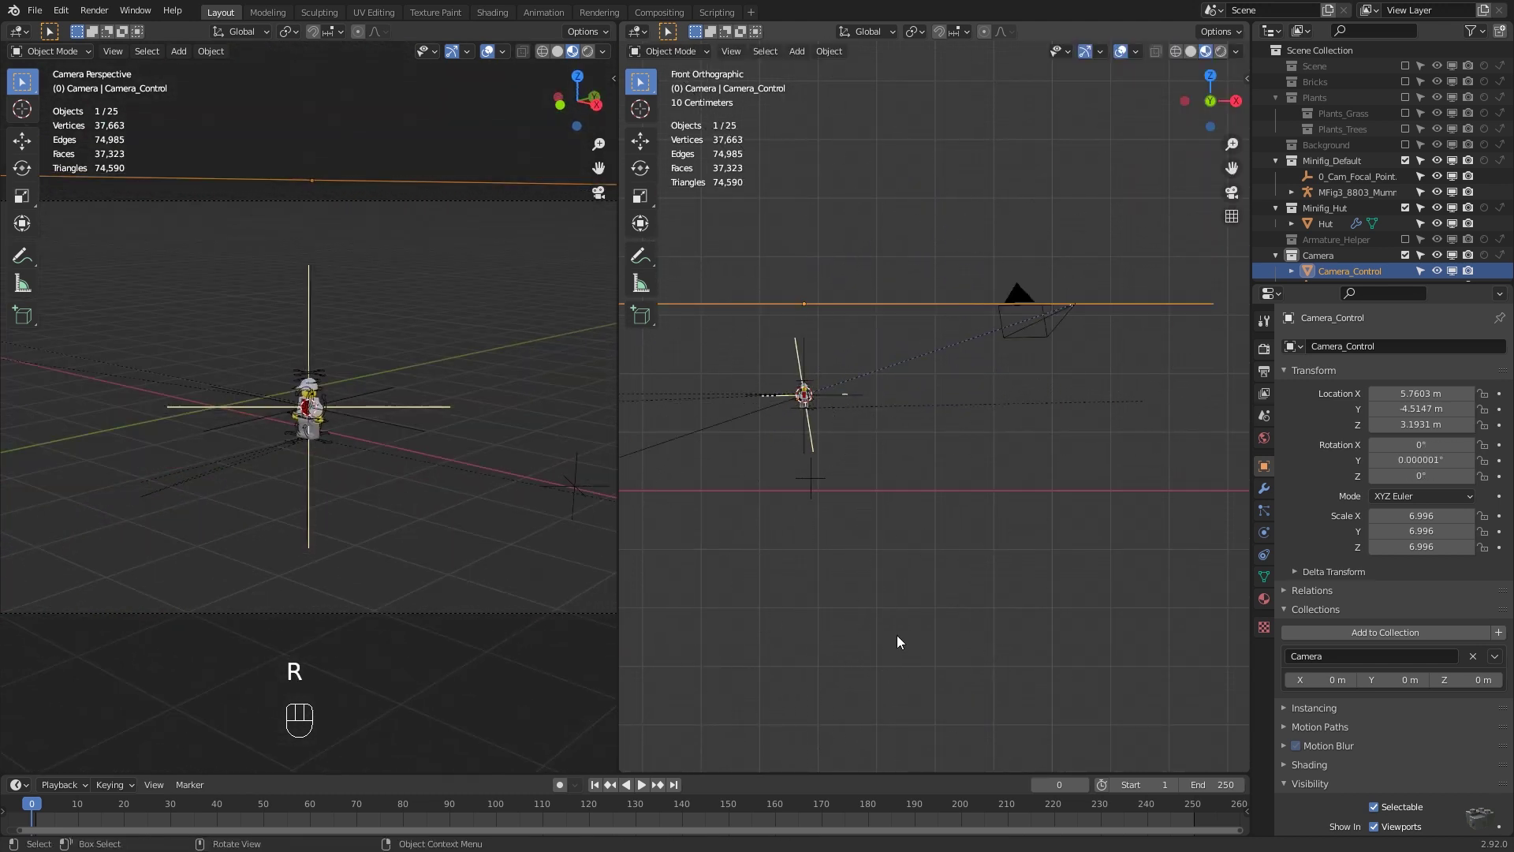
Make the camera under Camera_Control unselectable in the outliner
key(KP_7)
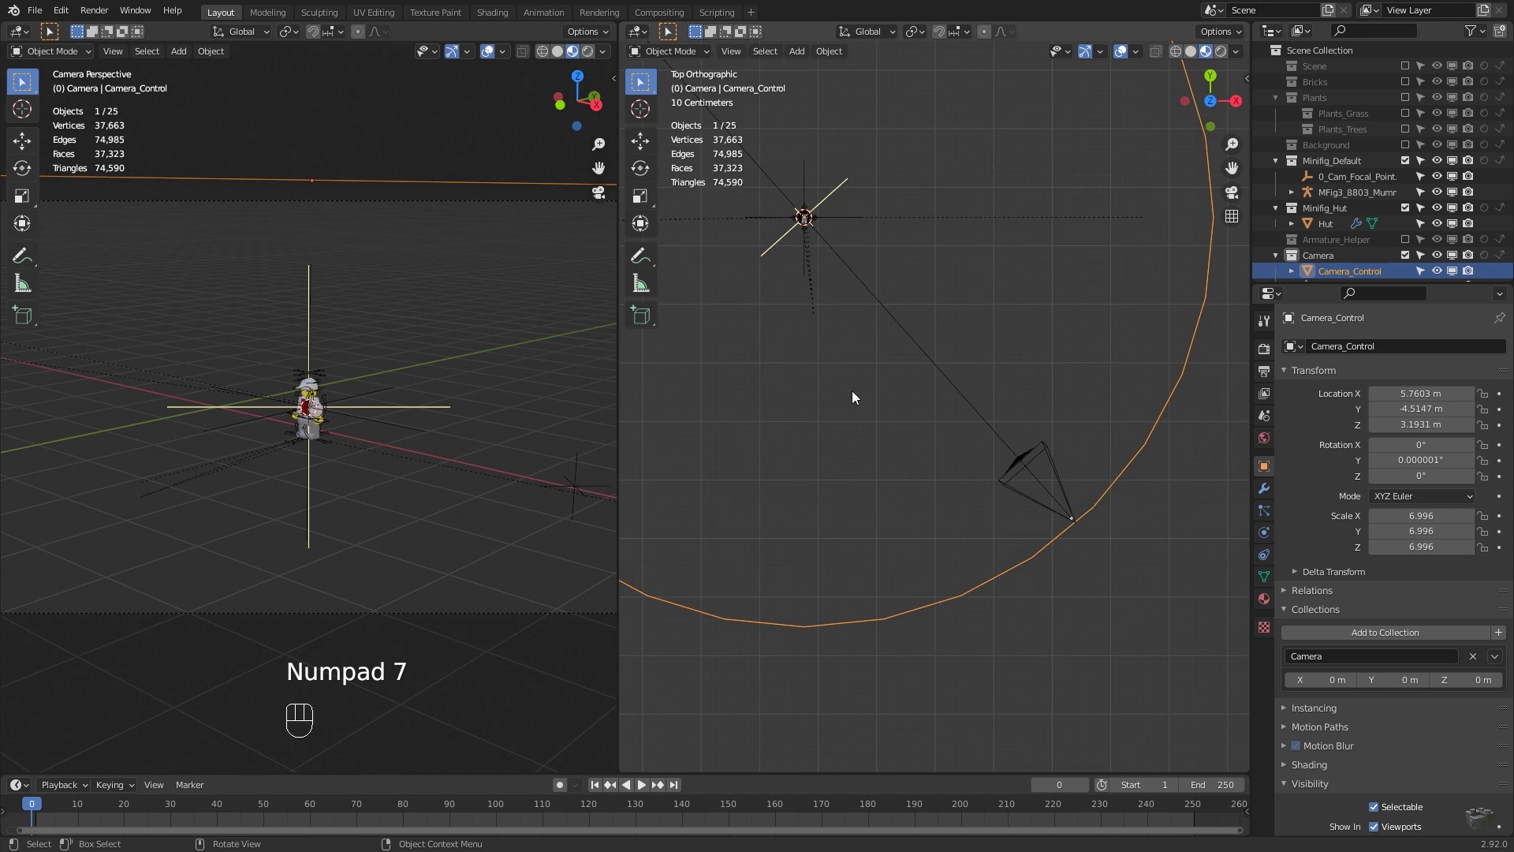
click(1024, 462)
scroll(1316, 215, down, 2)
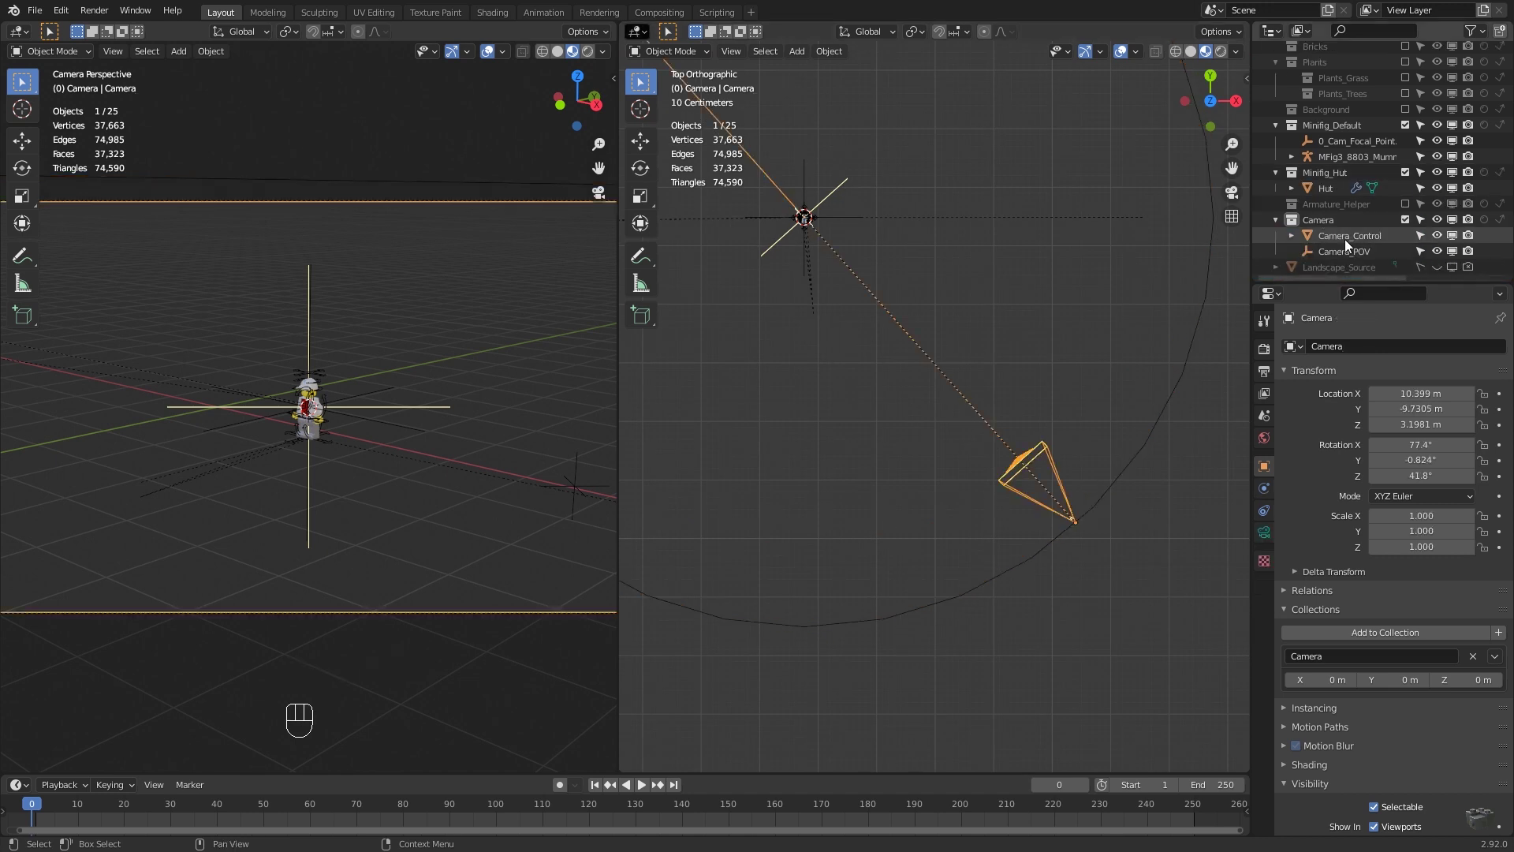
click(1290, 233)
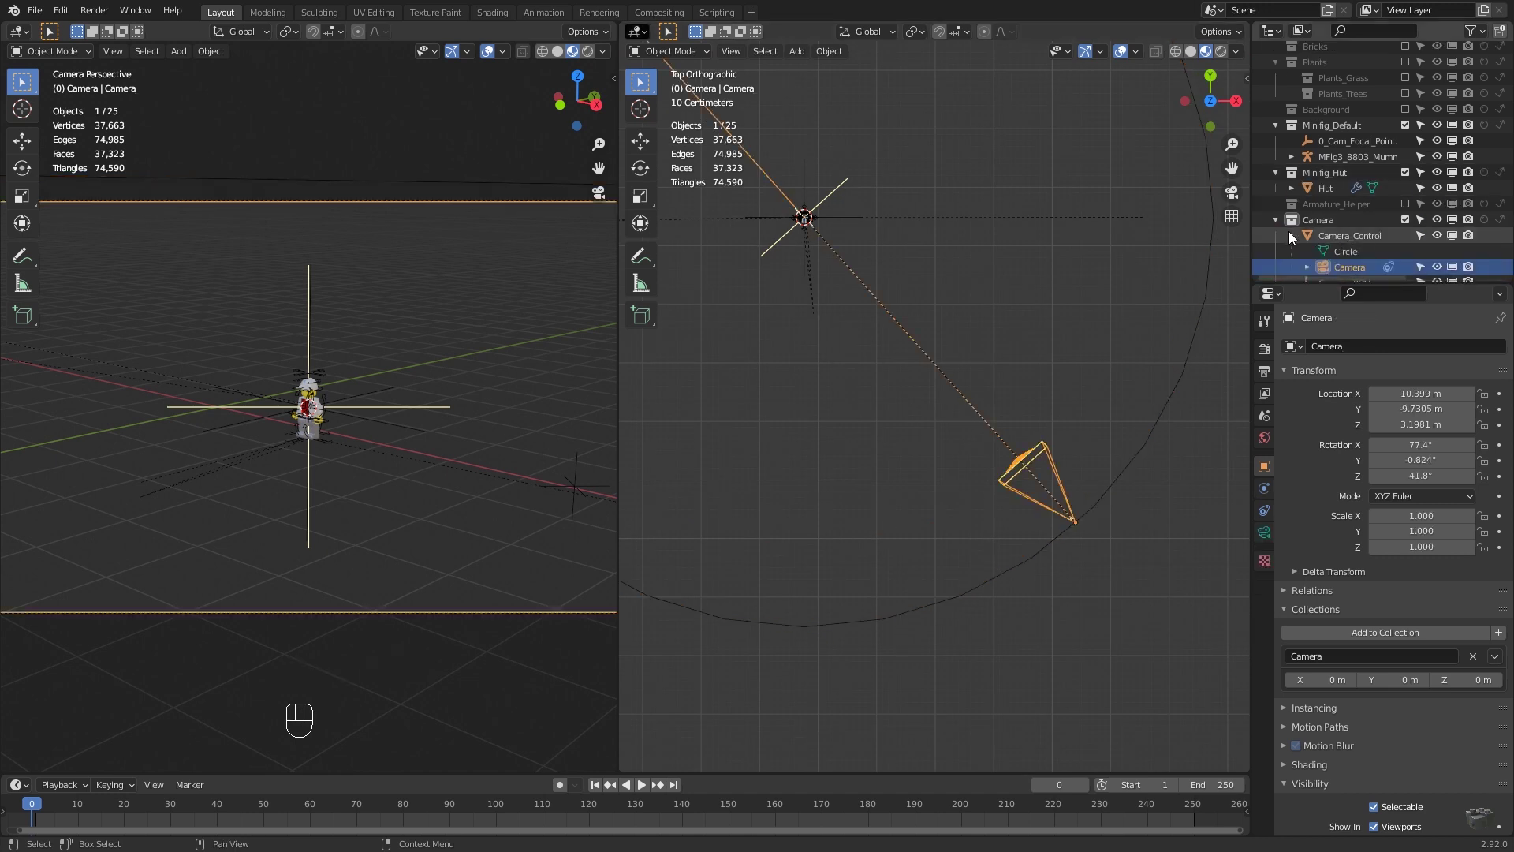
scroll(1298, 233, down, 2)
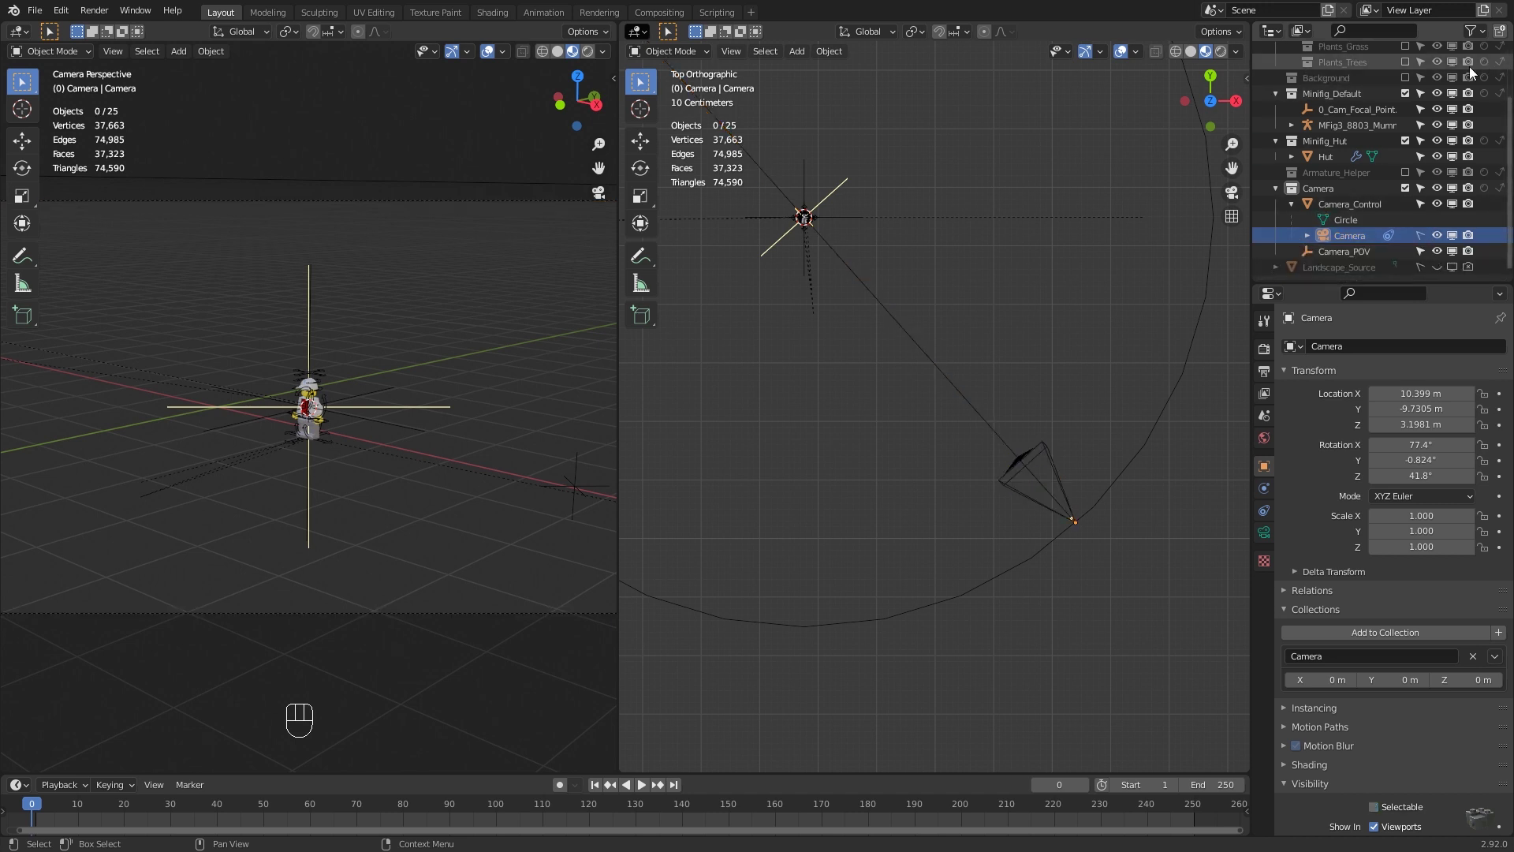
click(1484, 33)
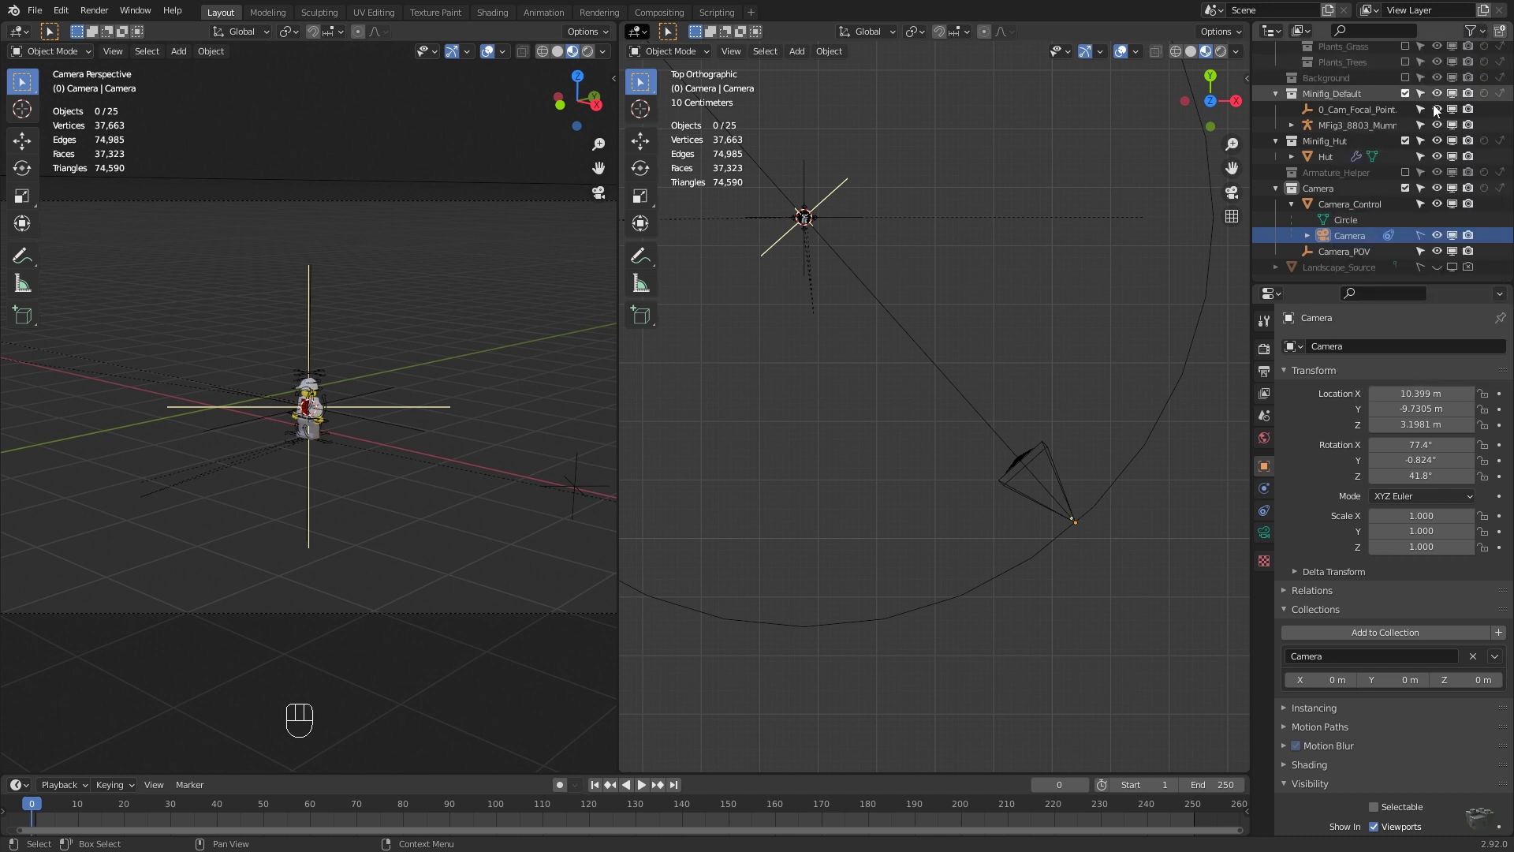
Scale the Camera_Control circle down to about 3.1 and lower it to about Z 1.83 m
click(1033, 555)
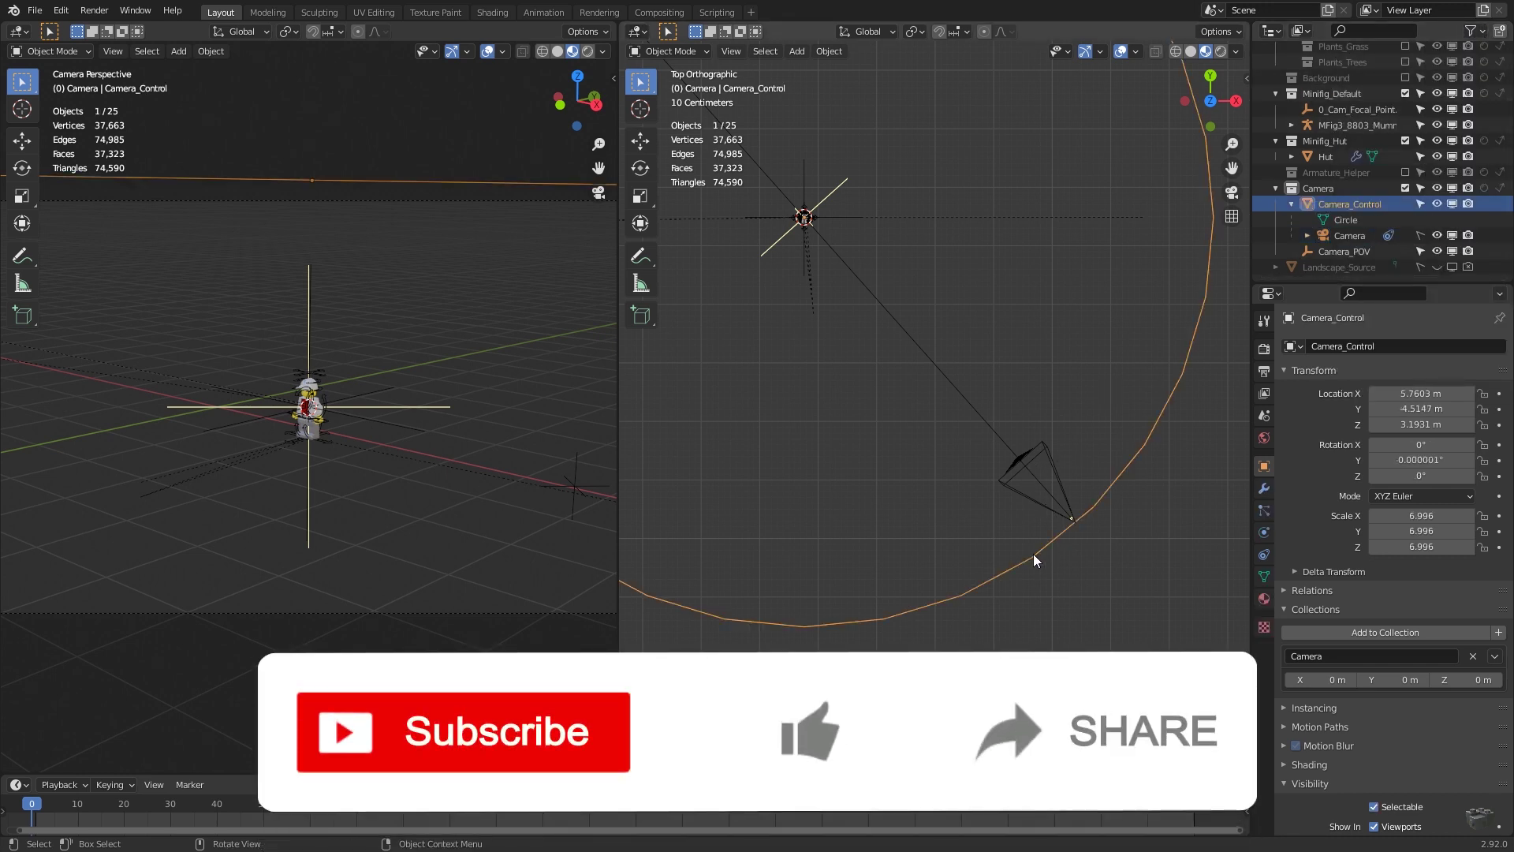
key(s)
click(919, 447)
key(KP_1)
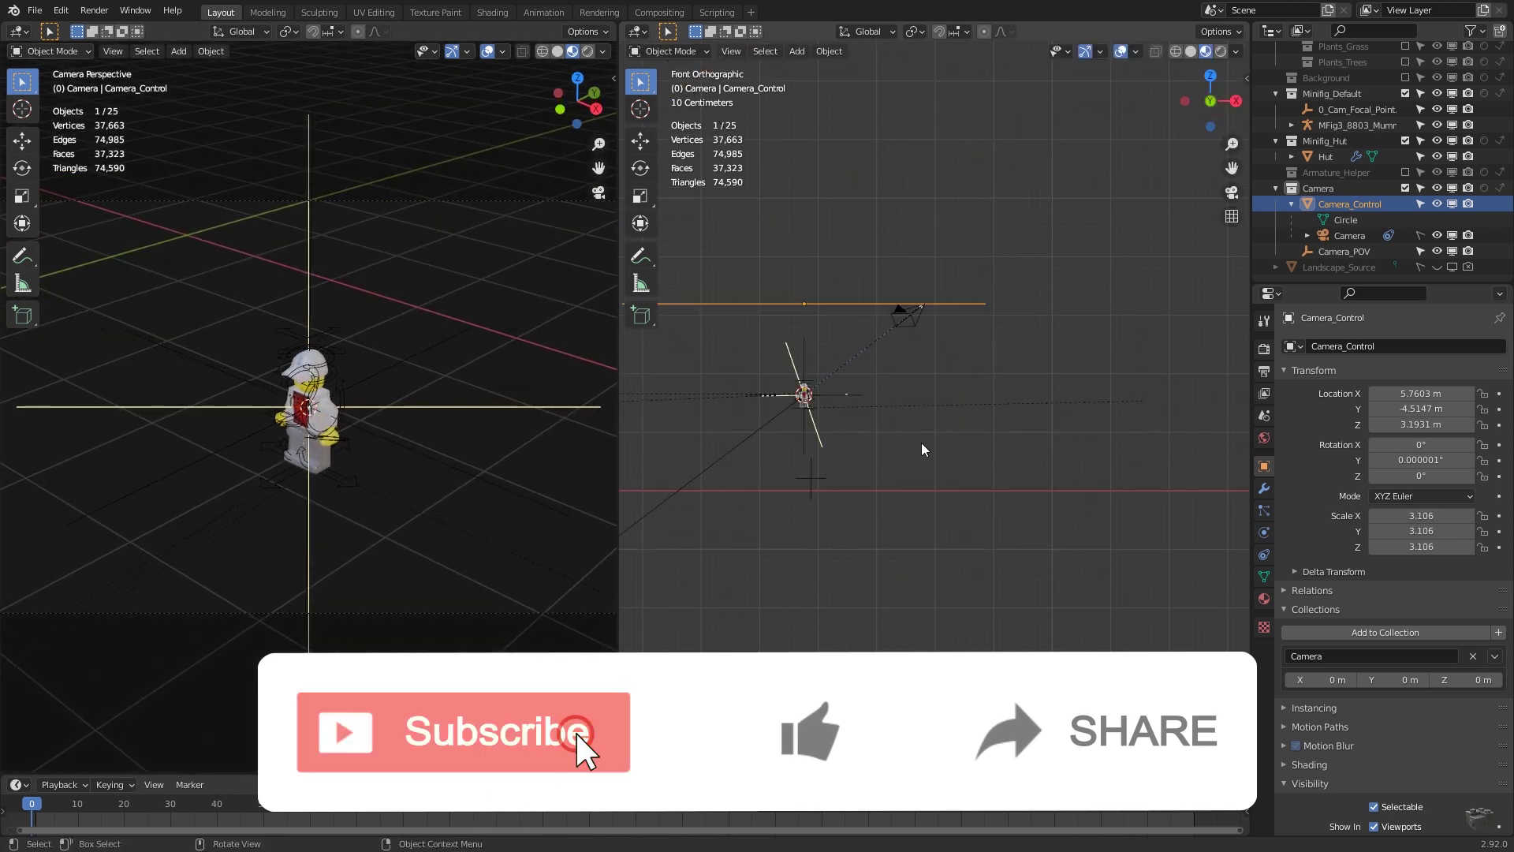
key(g)
key(z)
click(920, 524)
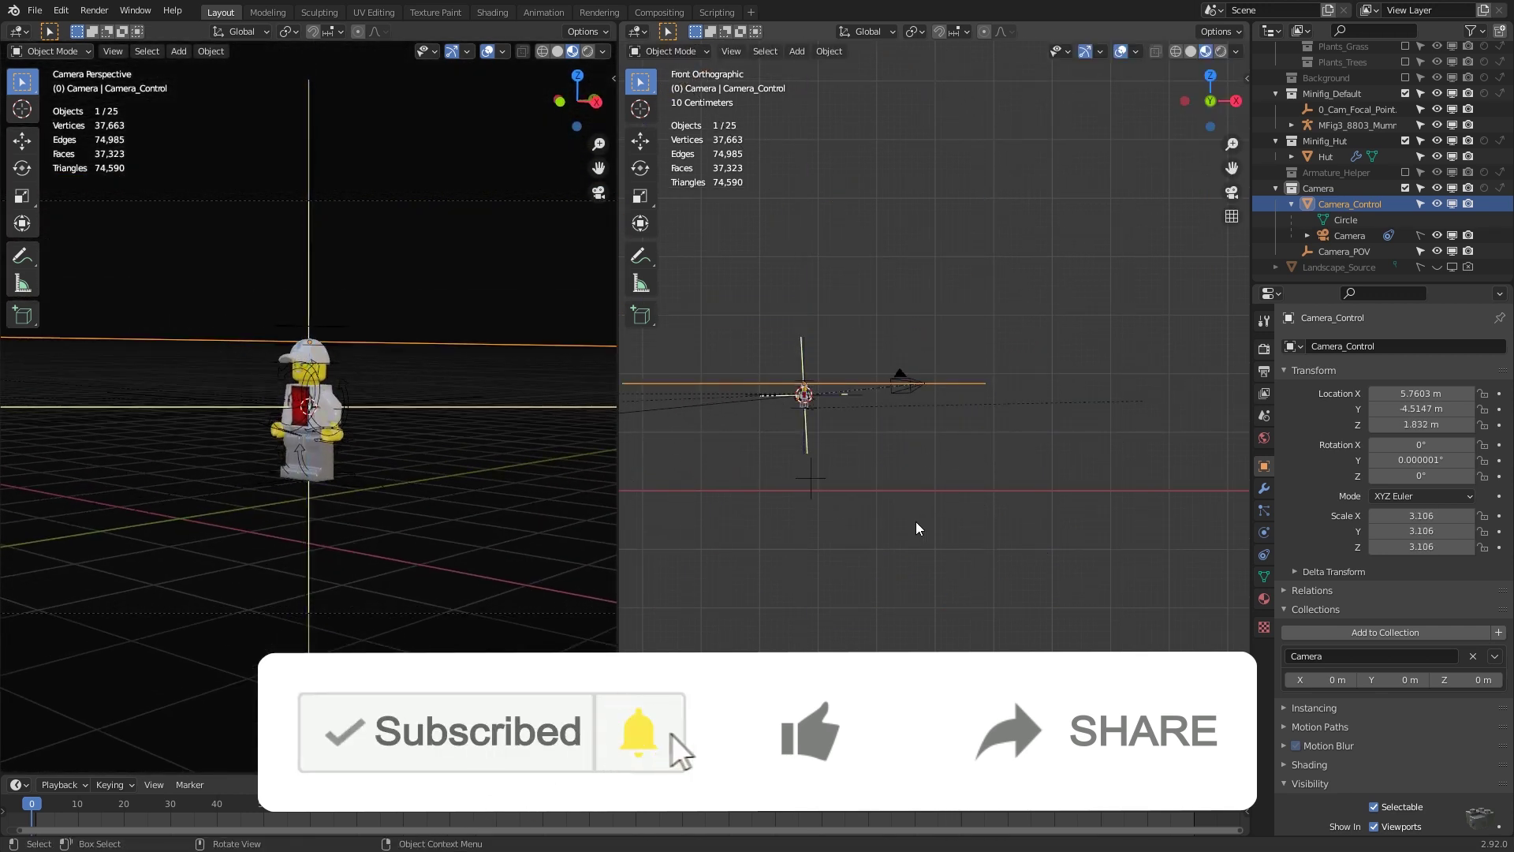
Include the Scene collection again and lower Camera_Control to about Z 1.71 m
scroll(1408, 71, up, 3)
click(1406, 66)
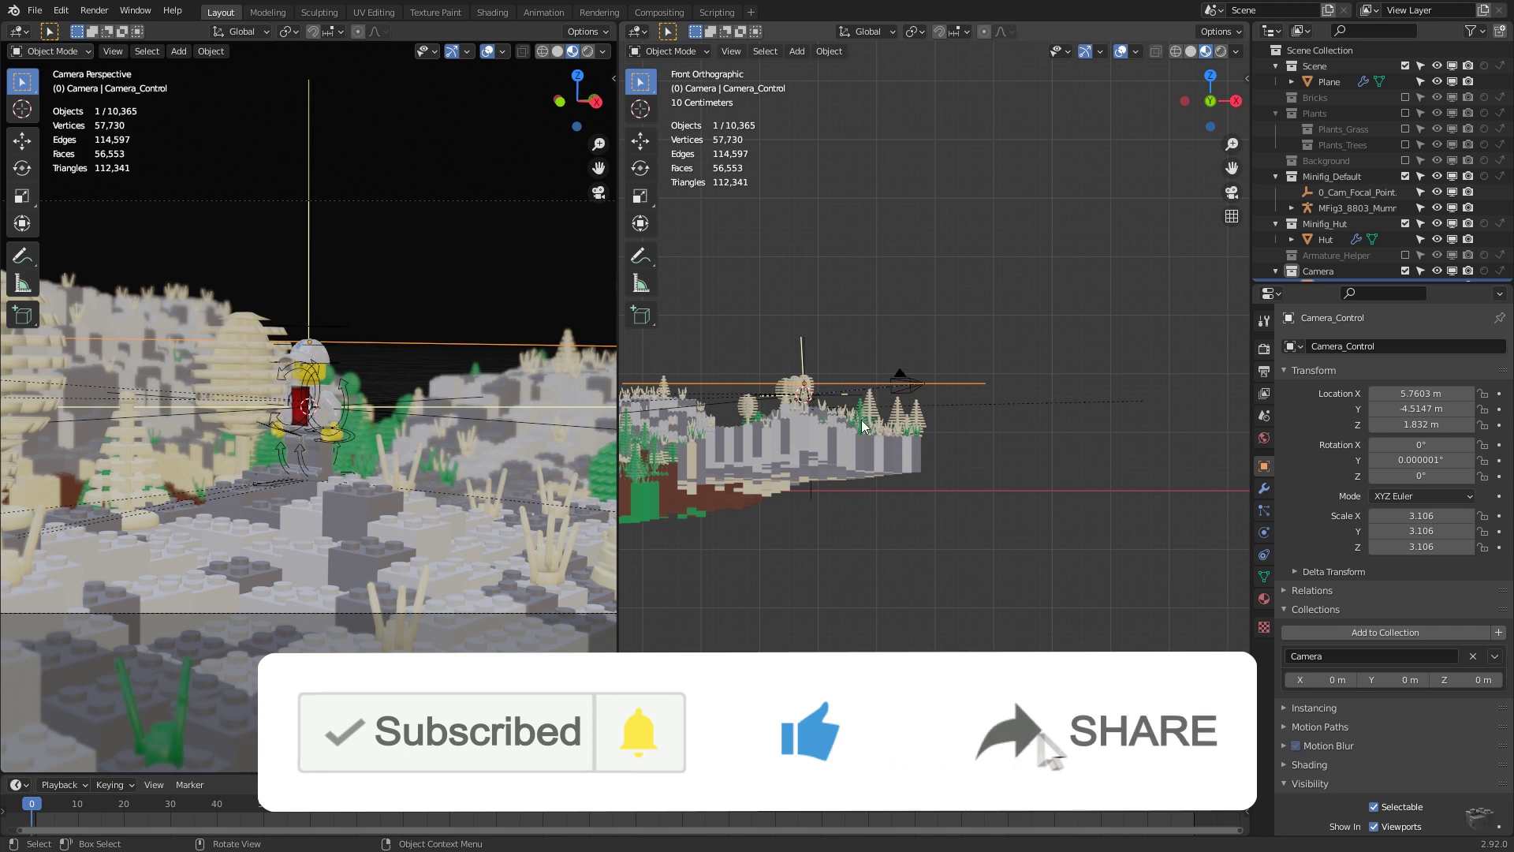
scroll(861, 426, up, 4)
key(g)
key(z)
click(1079, 460)
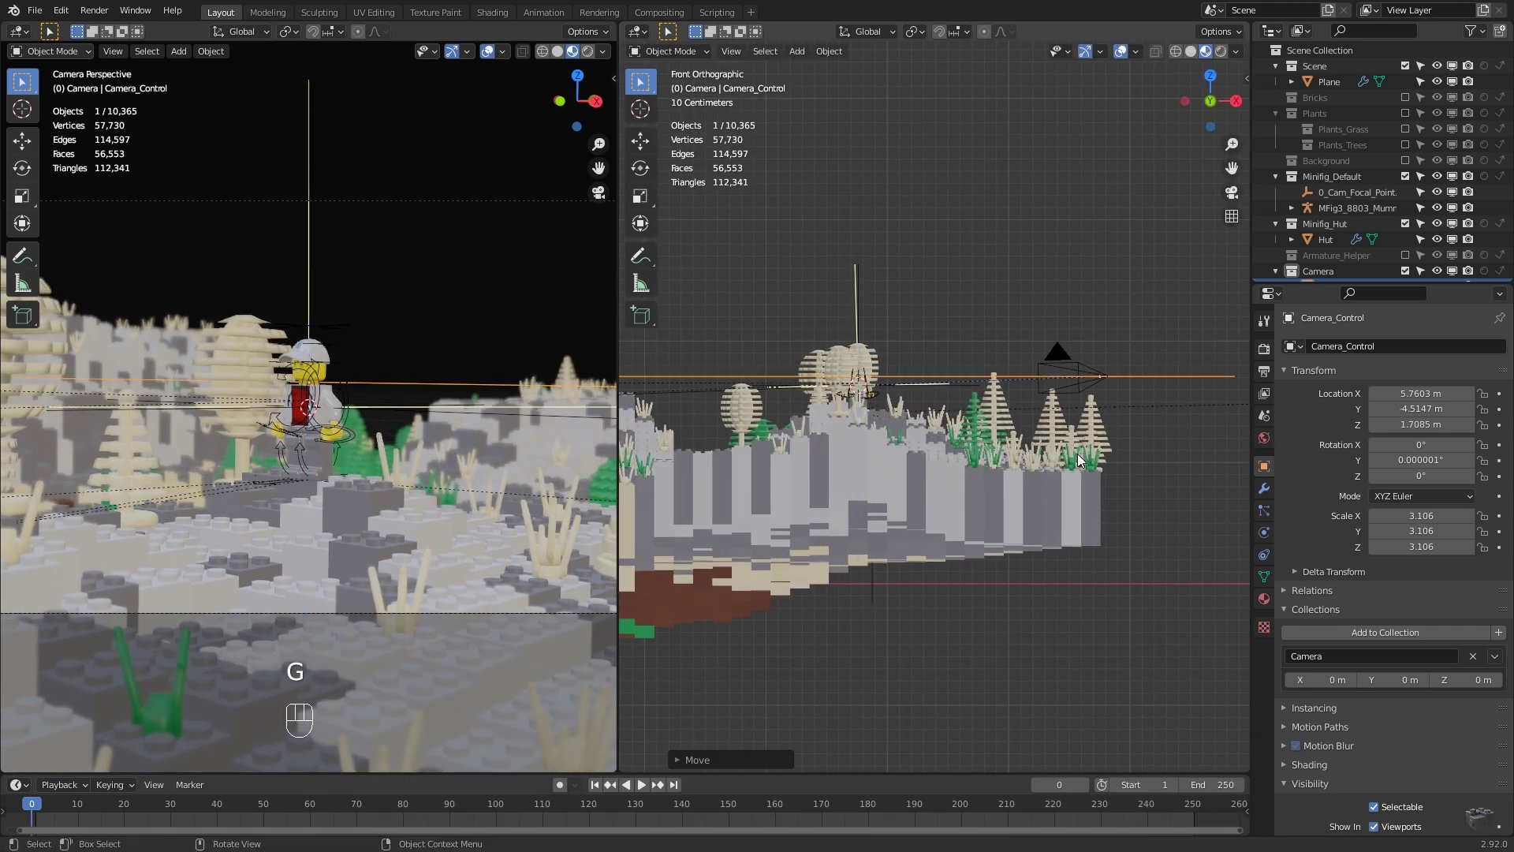
Scale the Camera_Control circle down further from the top view to bring the camera closer to the minifigure
key(KP_7)
key(s)
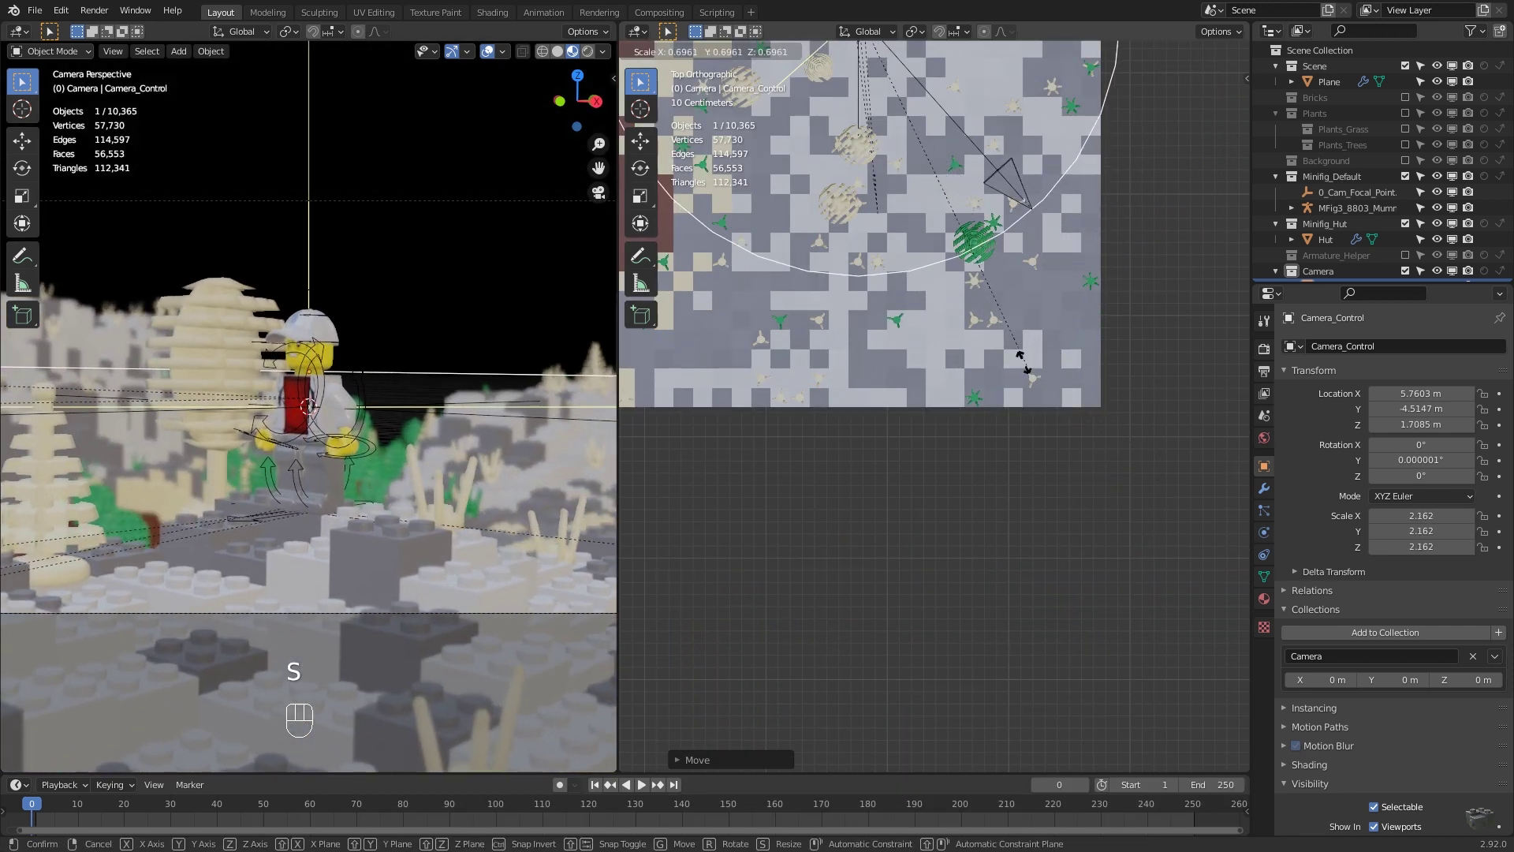
click(1024, 361)
Lower the Camera_POV empty along Z to about 1.58 m to reframe the minifigure
click(453, 414)
key(g)
key(z)
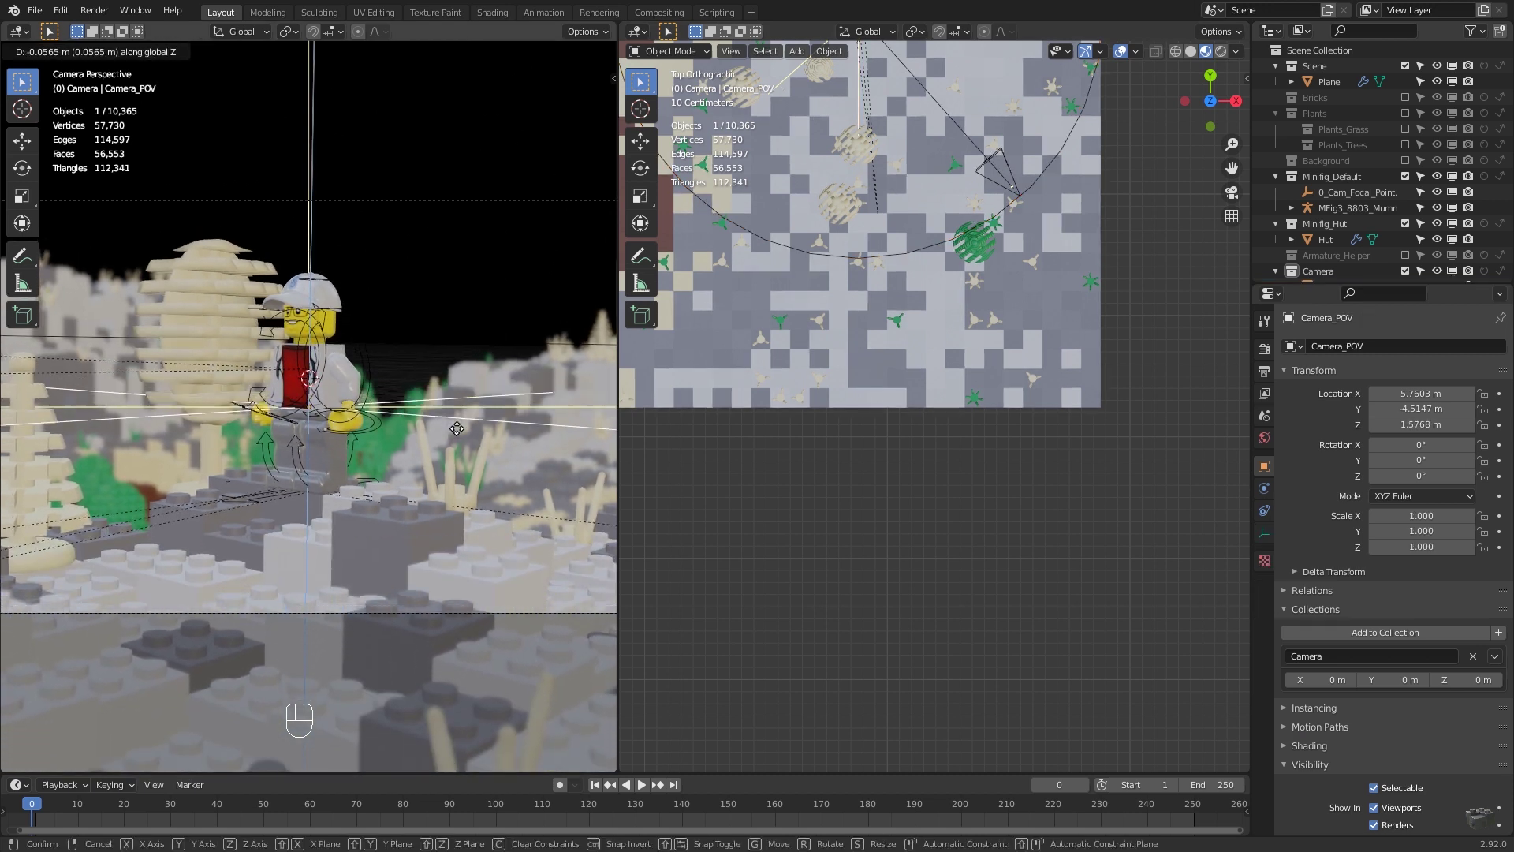
click(457, 428)
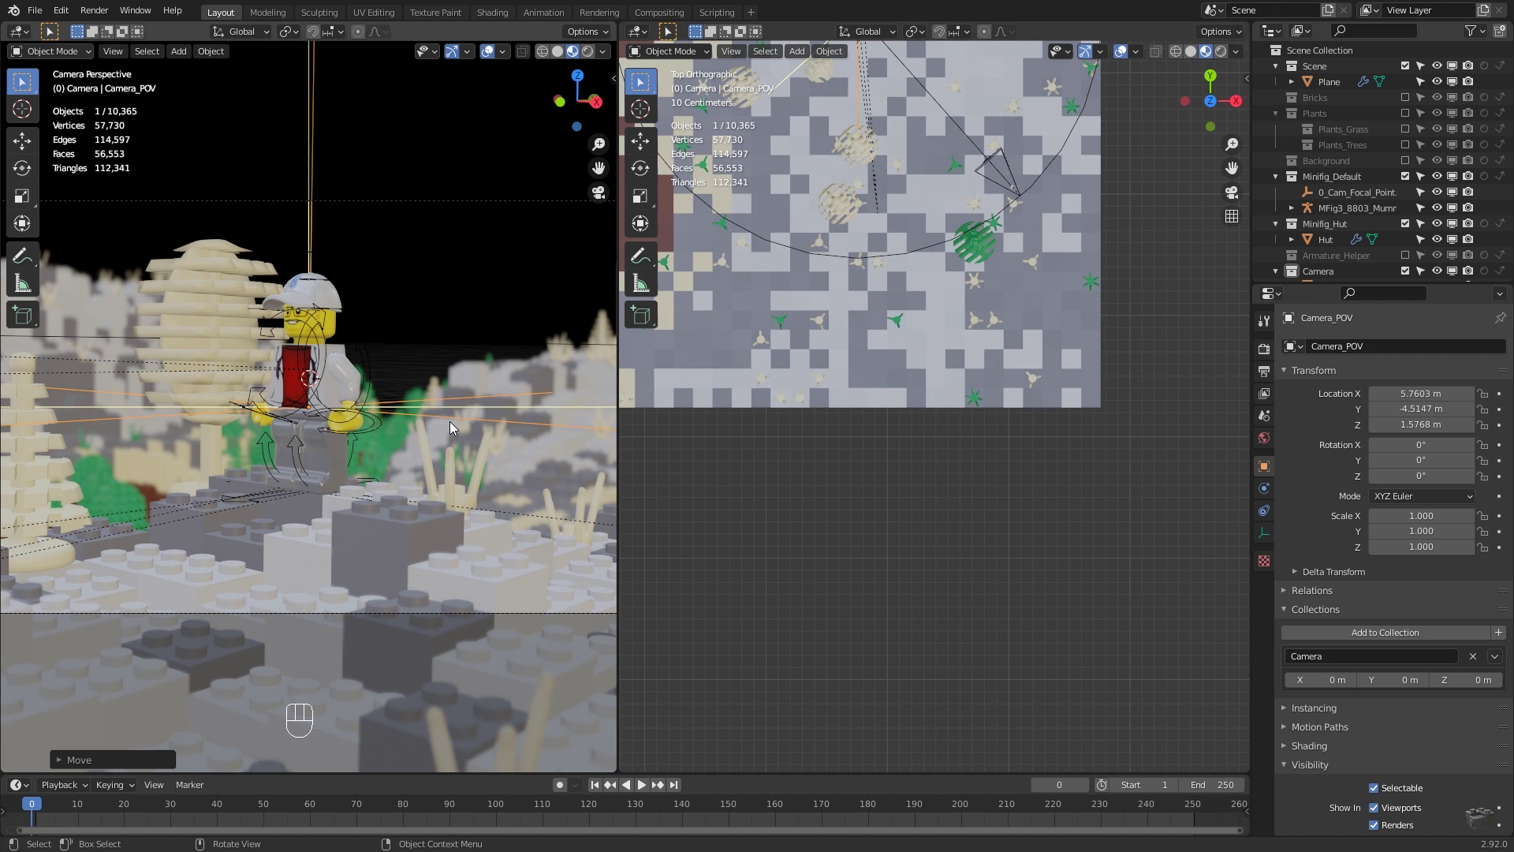
Insert a Location, Rotation & Scale keyframe on the Camera_Control circle at frame 0
click(923, 249)
key(i)
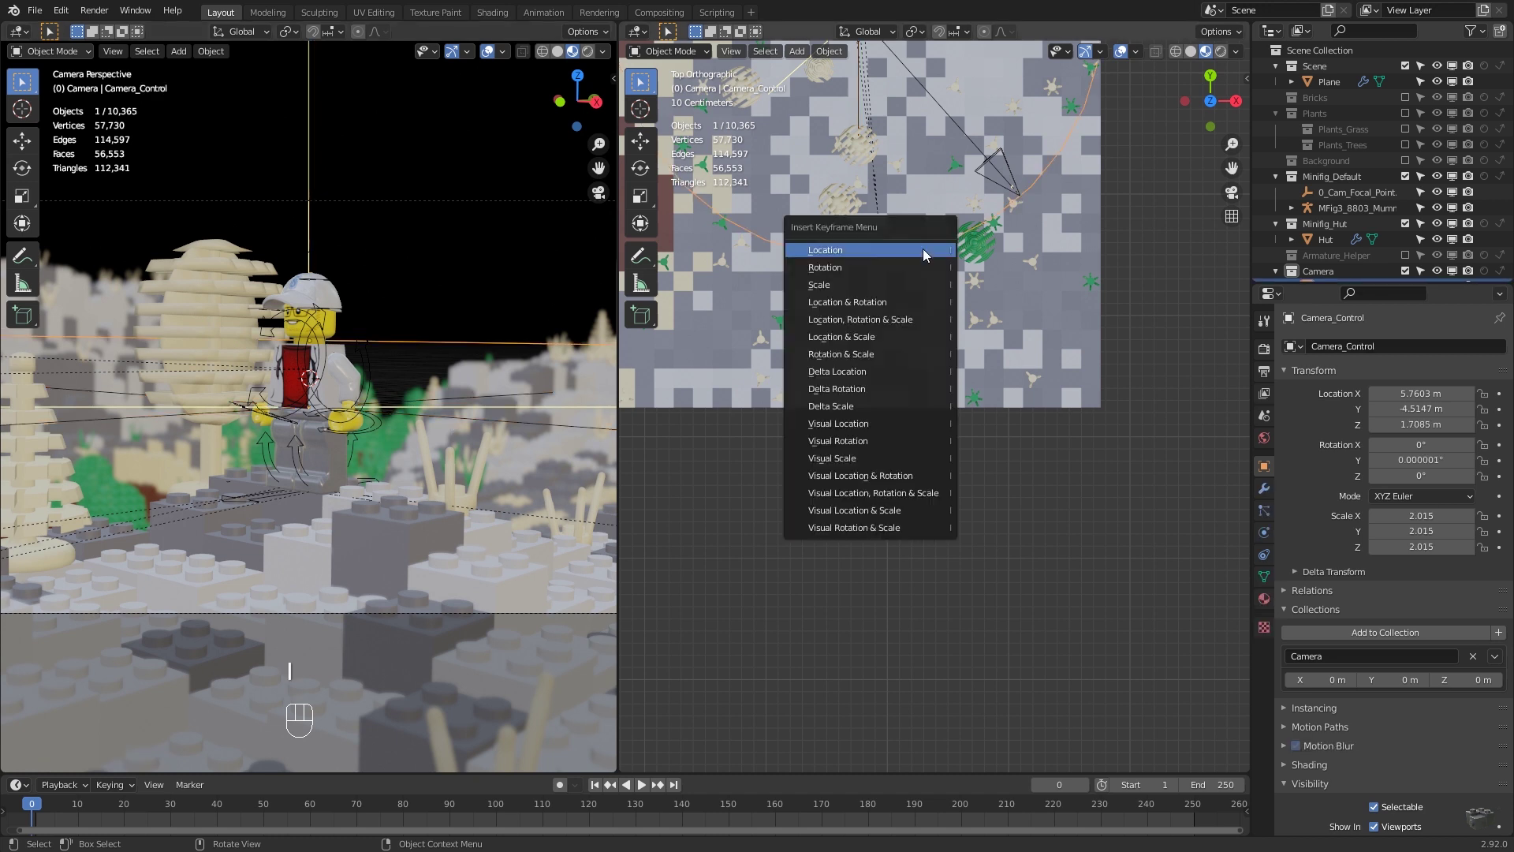
click(921, 319)
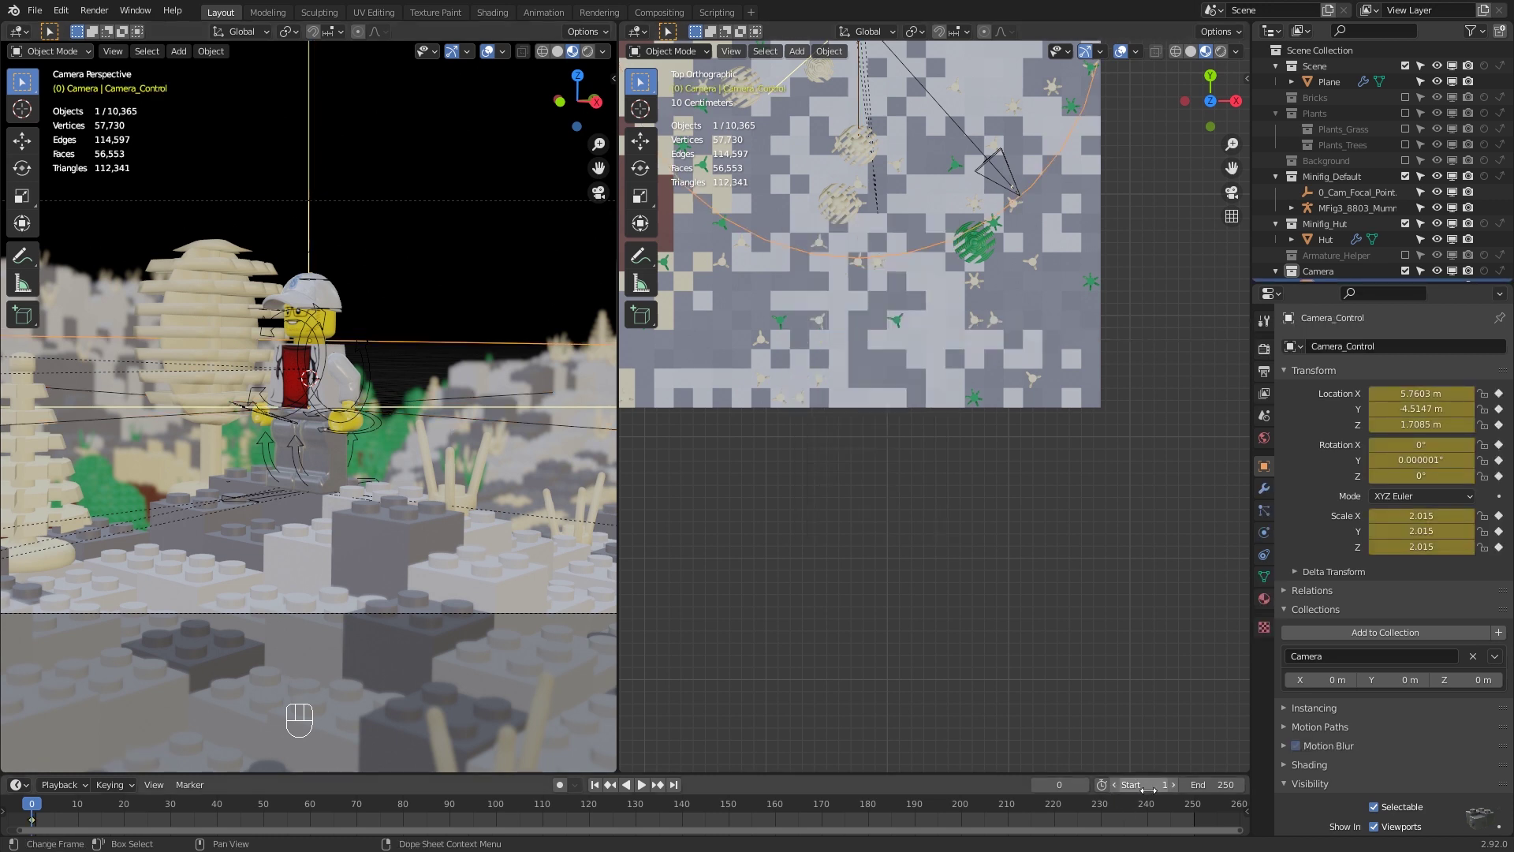
Set the animation's end frame to 100 and move the playhead to frame 100
text(100)
key(Return)
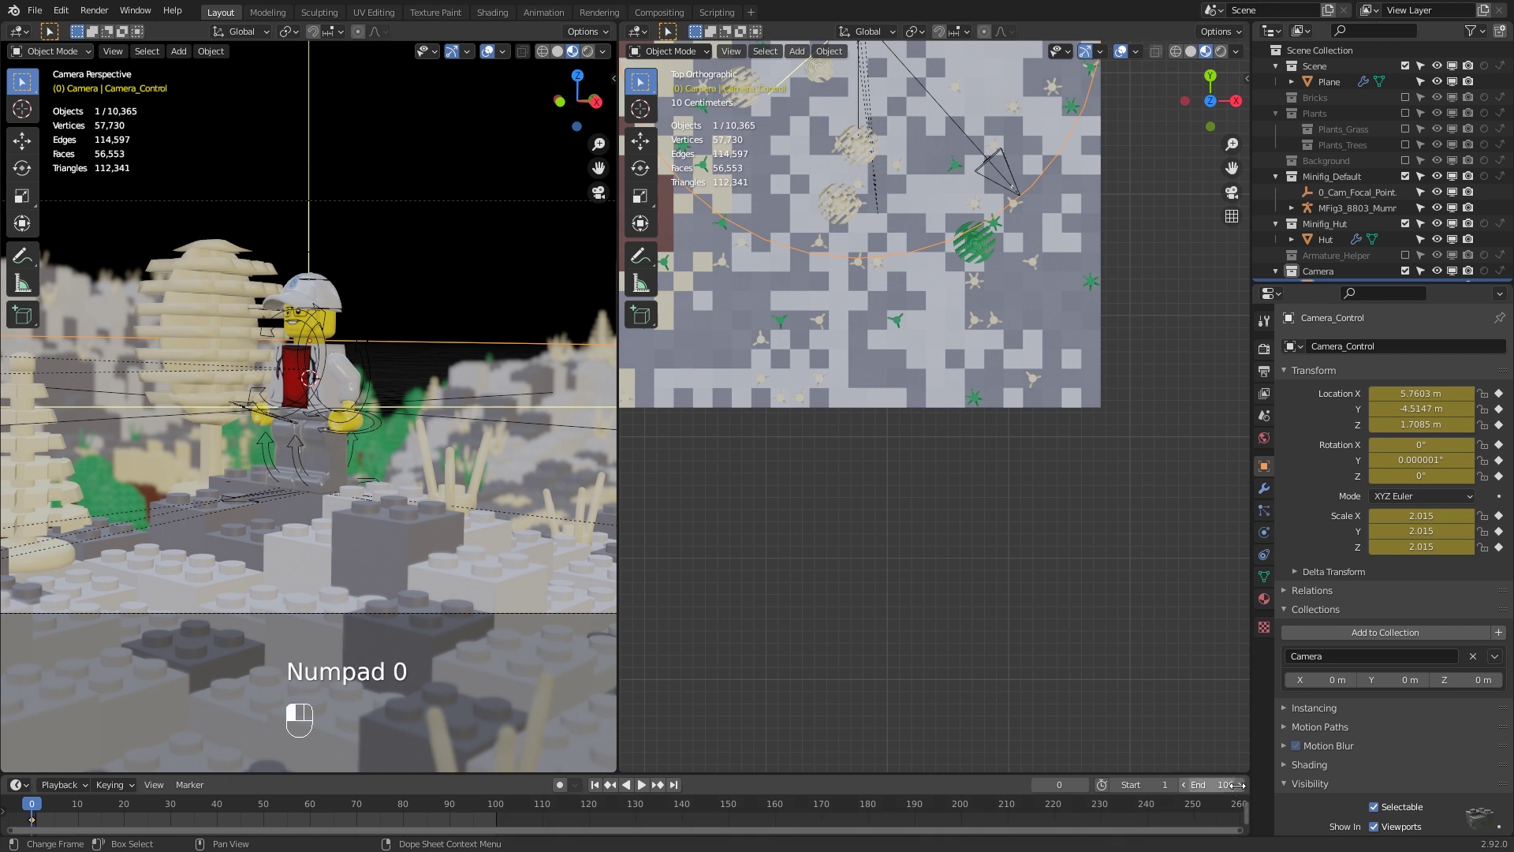
text(100)
key(Return)
At frame 100, scale Camera_Control up to about 2.59, rotate it to about -23° around Z, and keyframe its location, rotation and scale
key(shift+KP_7)
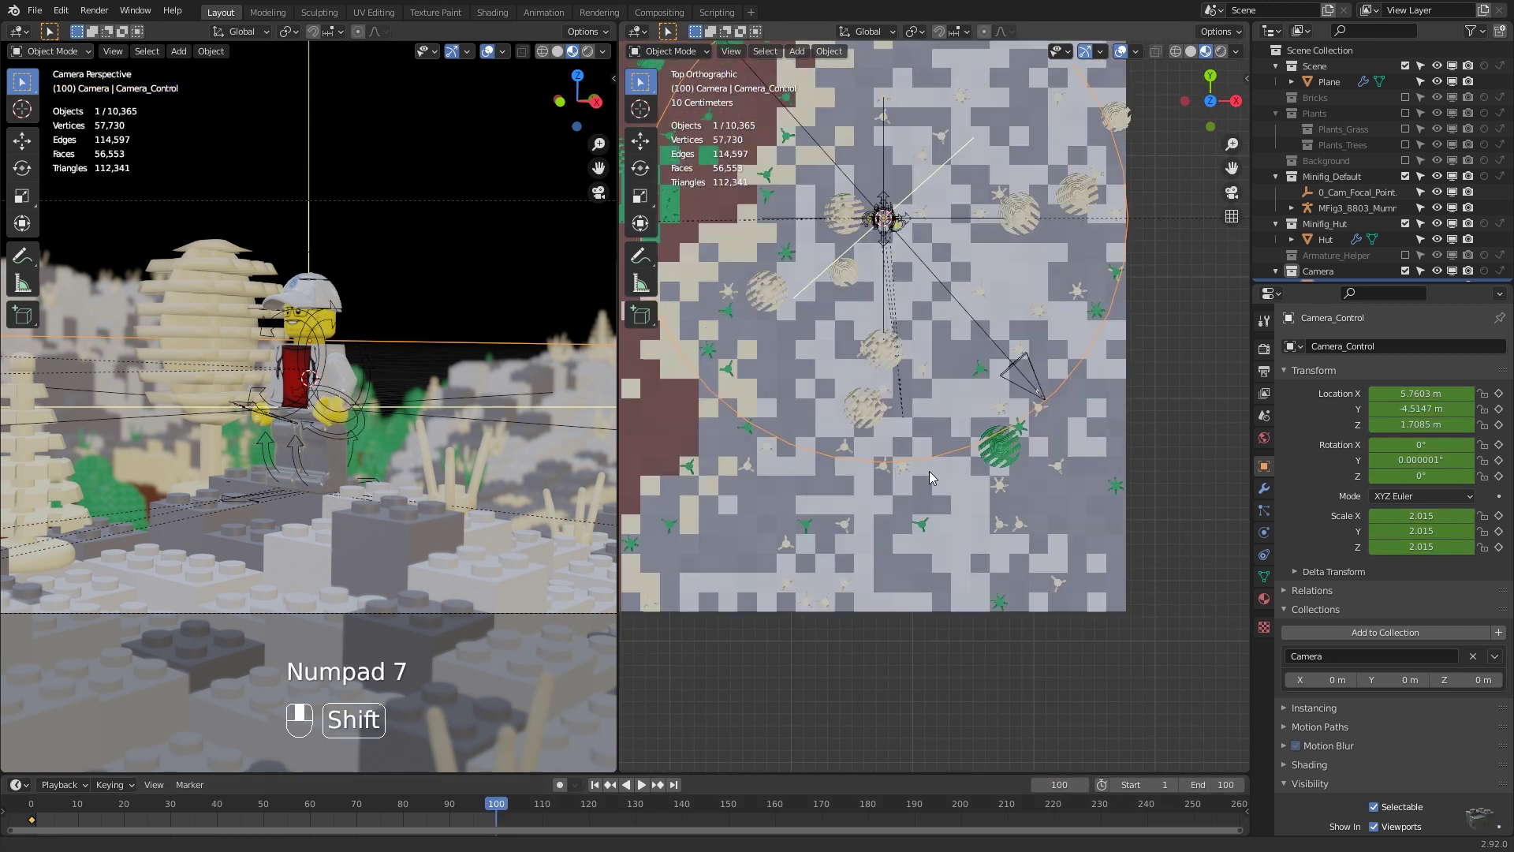
key(s)
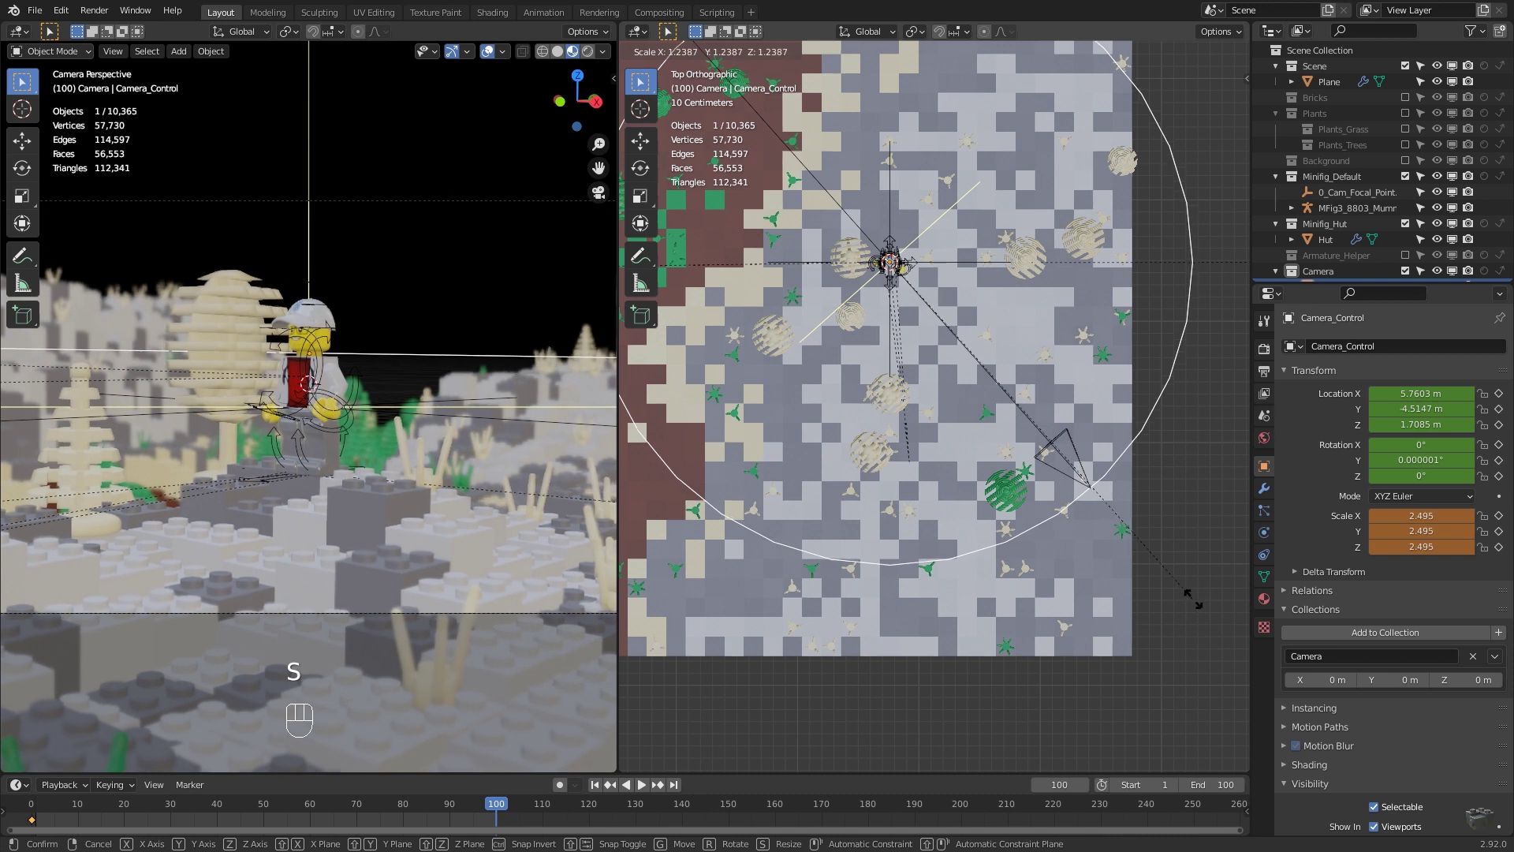
click(1205, 611)
key(r)
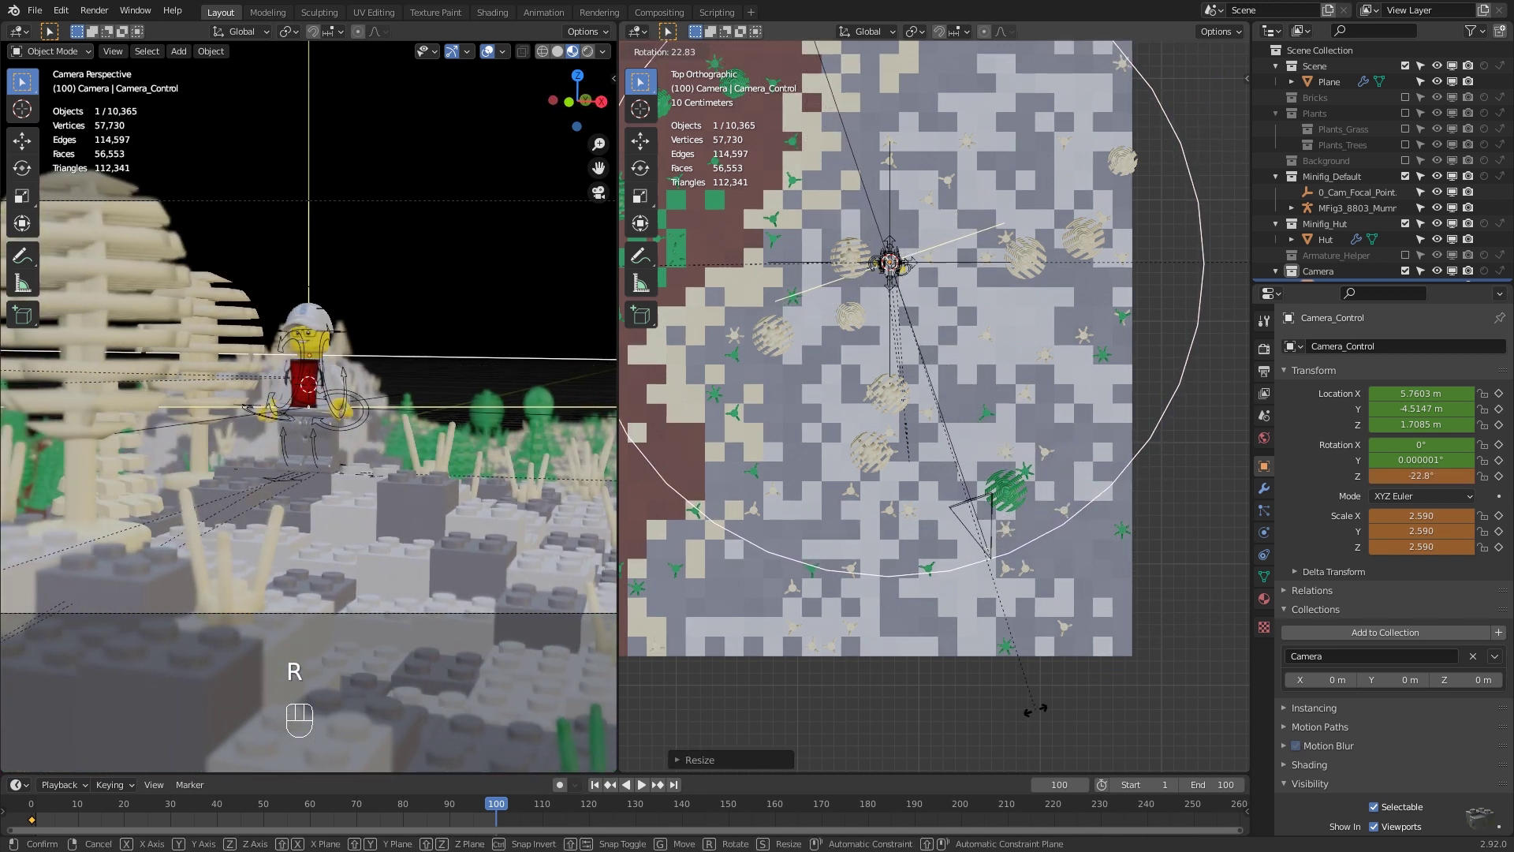
click(1035, 713)
key(i)
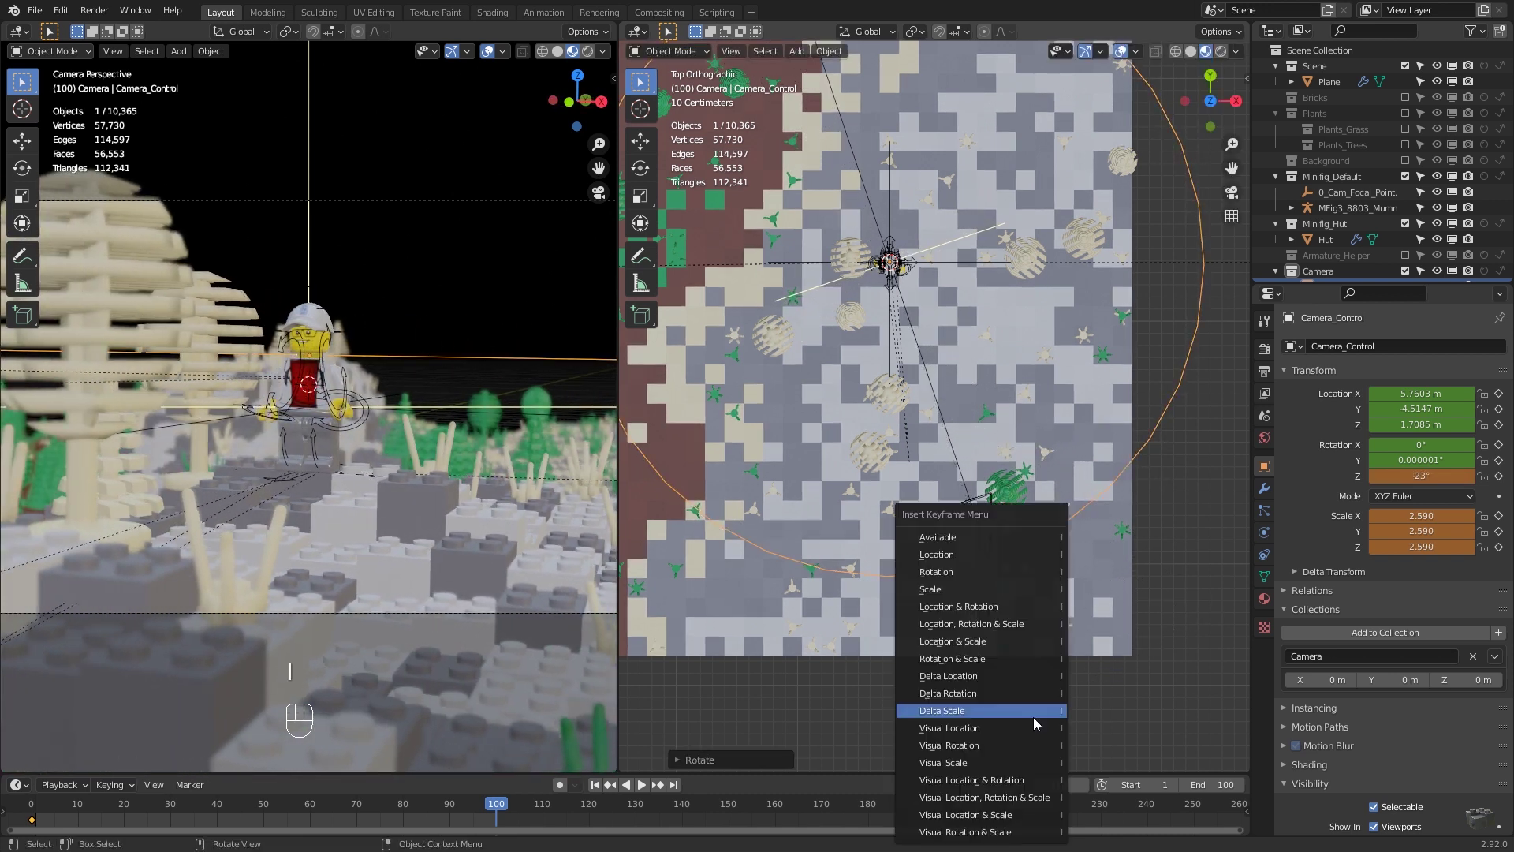
click(1035, 635)
Raise Camera_Control along Z to about 1.754 m and update its Location, Rotation & Scale keyframe at frame 100
key(KP_1)
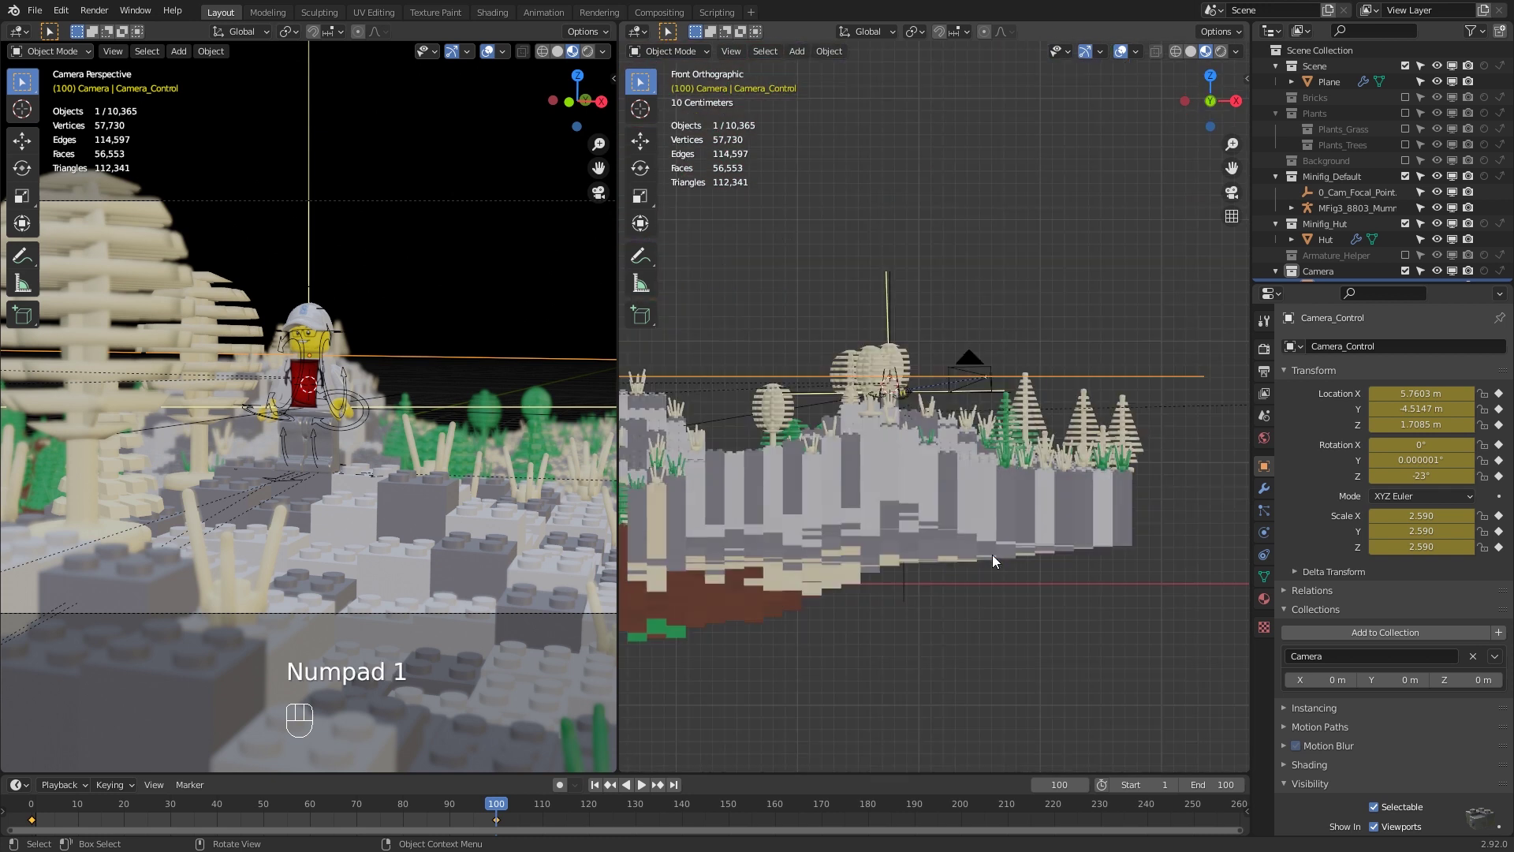
key(g)
key(z)
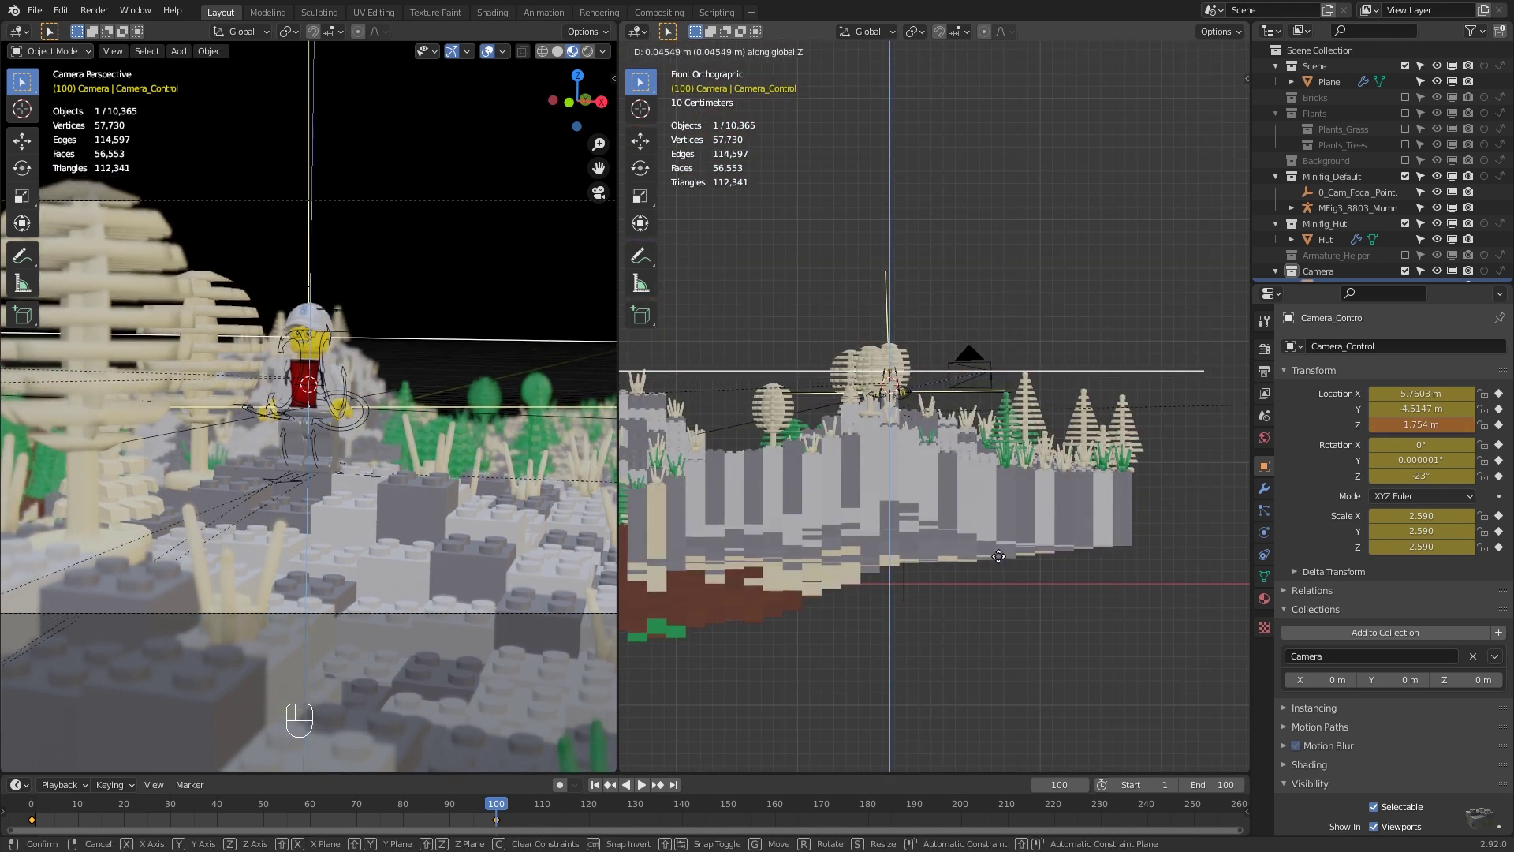
click(999, 557)
key(i)
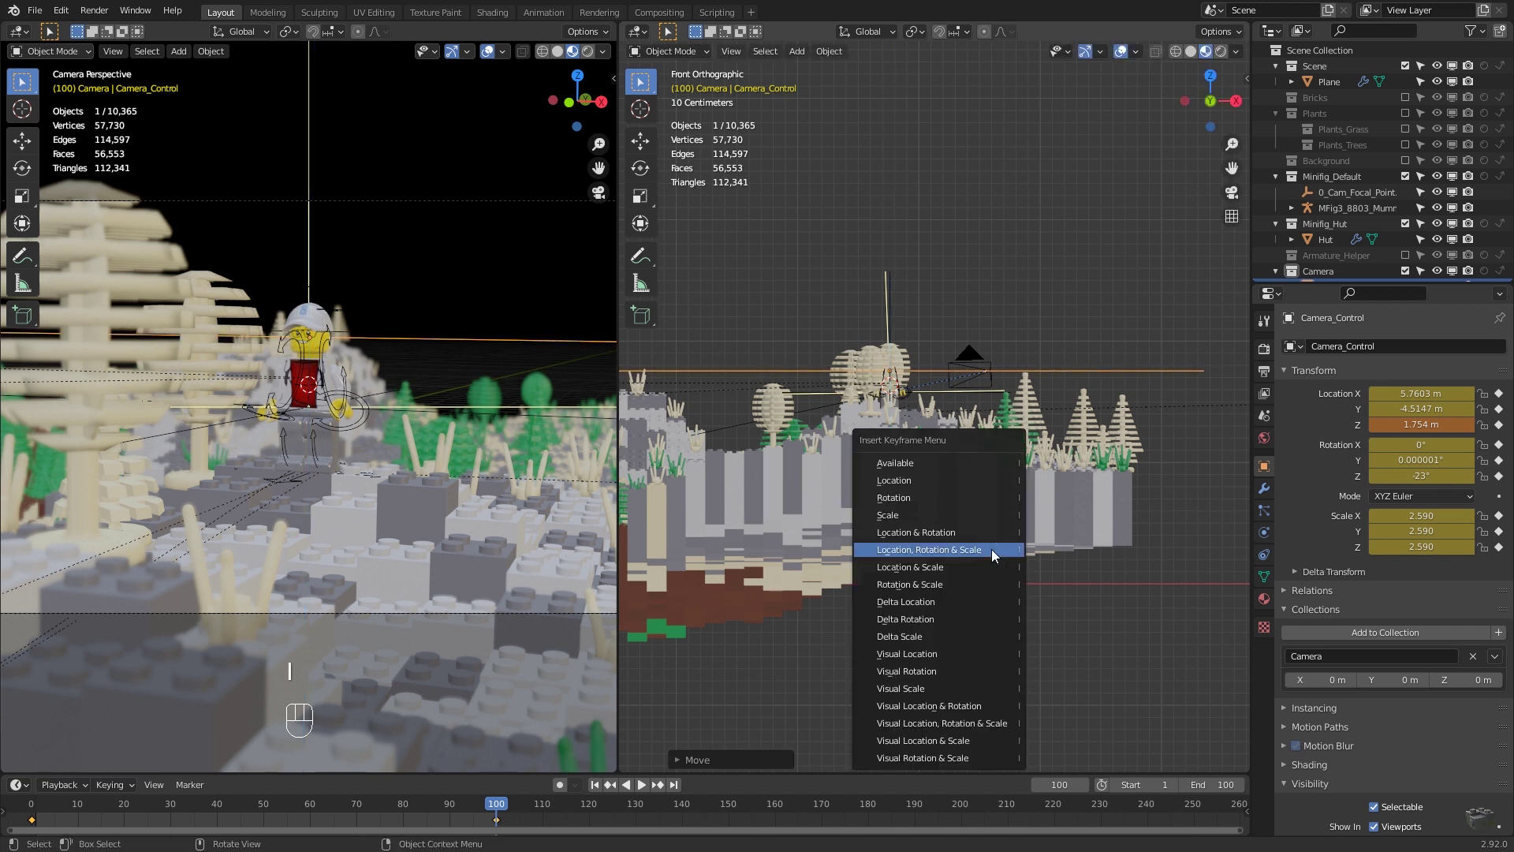
click(991, 549)
Try to roll the Camera object on its own through the camera view at frame 100
key(KP_7)
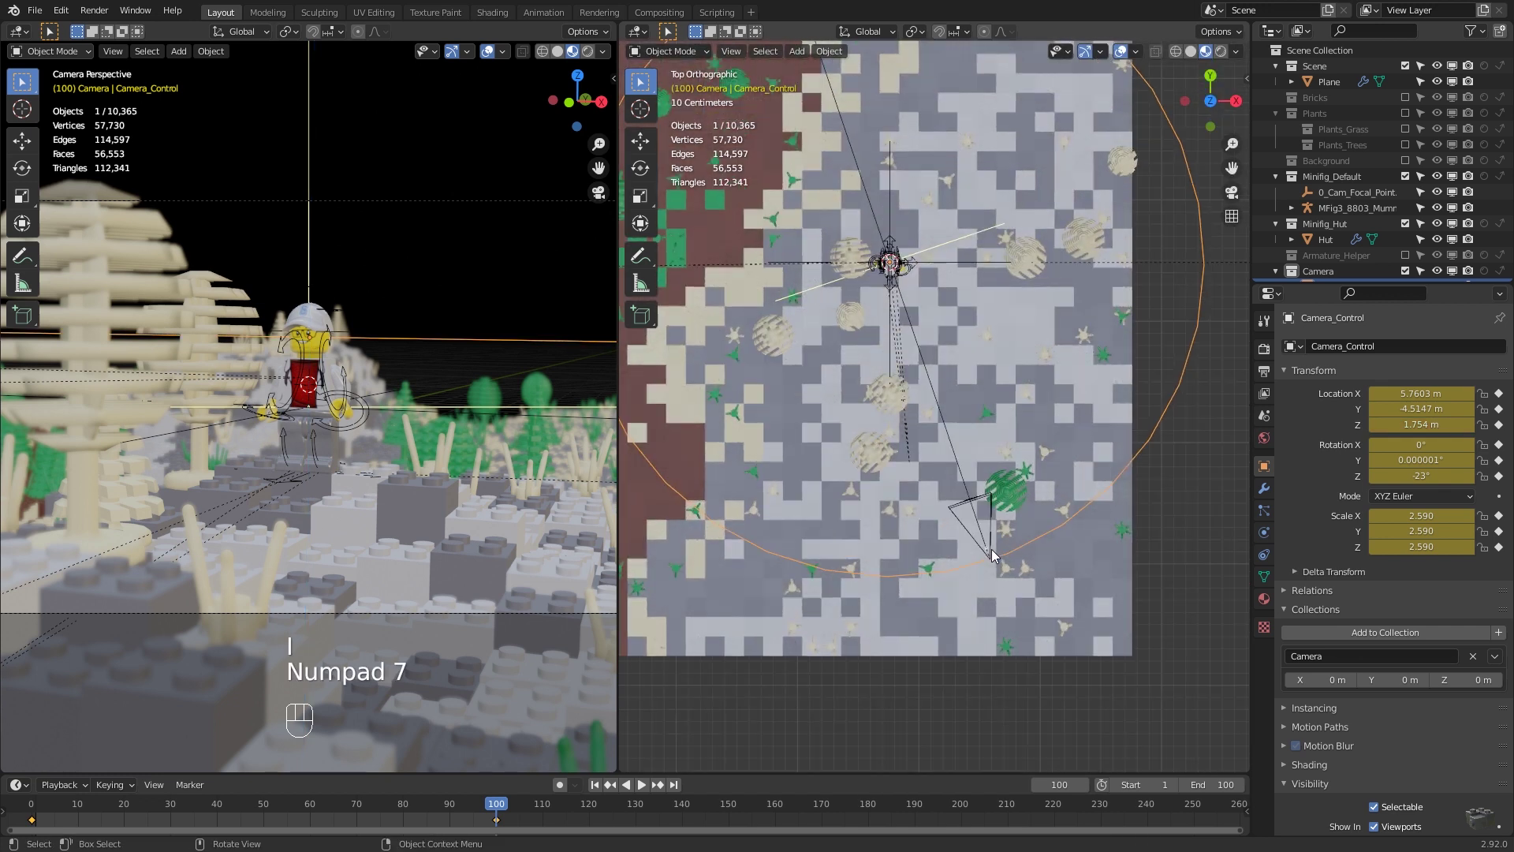
scroll(1335, 238, down, 3)
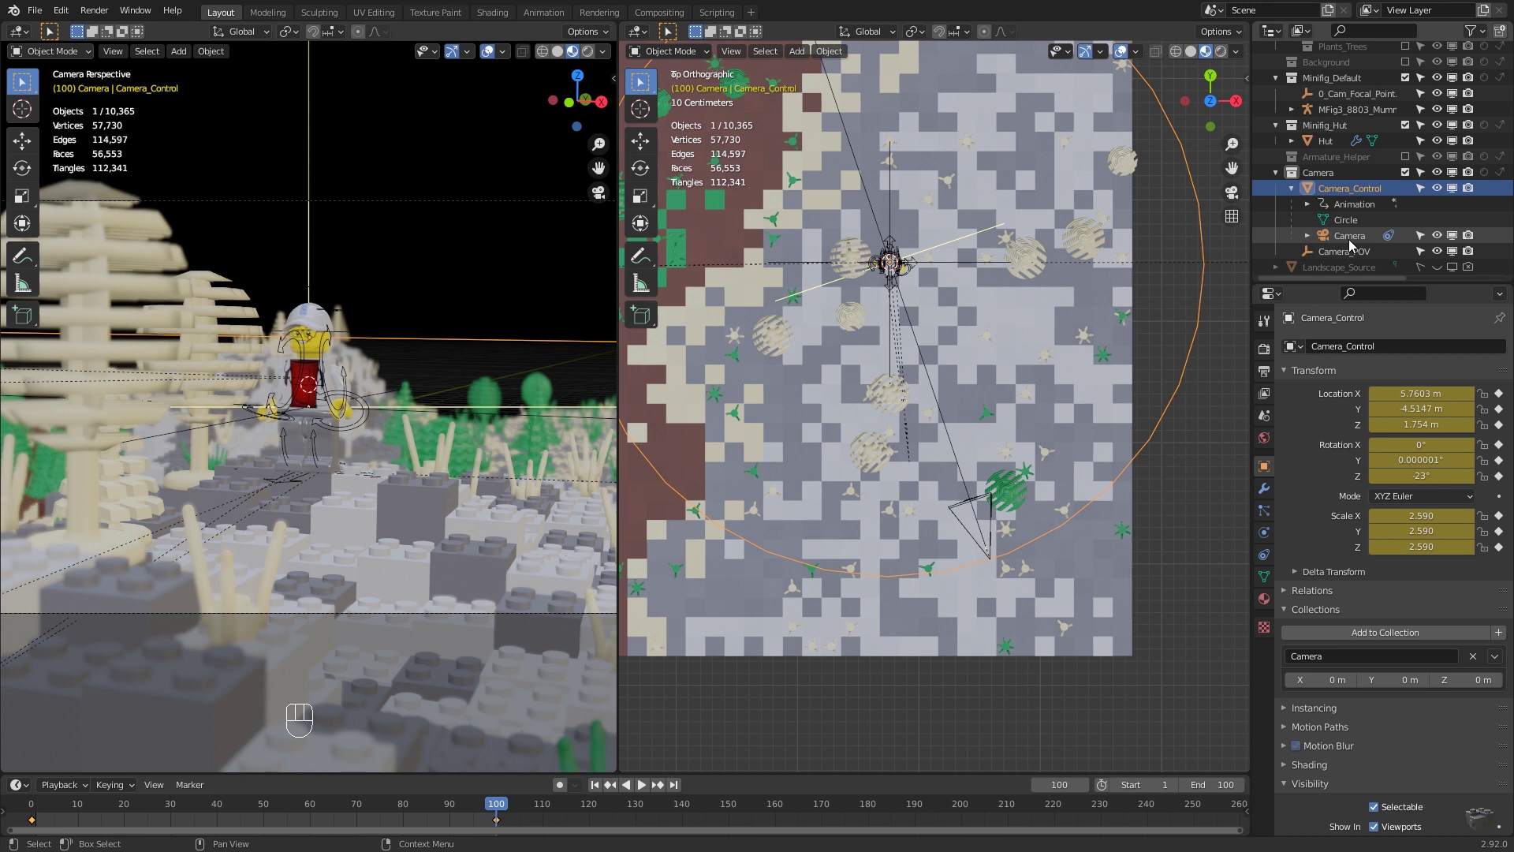
click(1349, 237)
key(r)
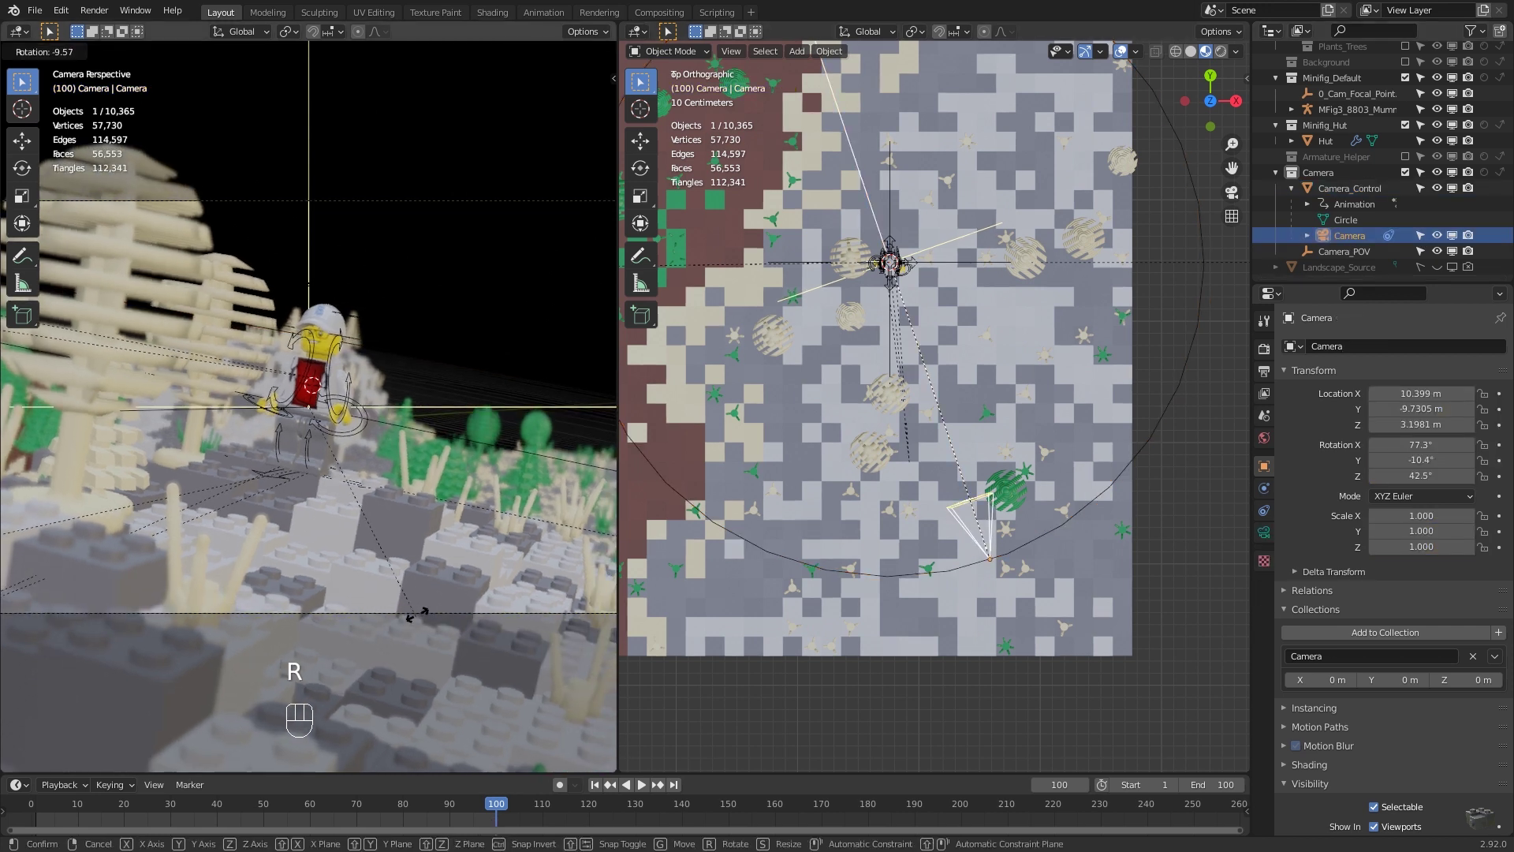
click(376, 633)
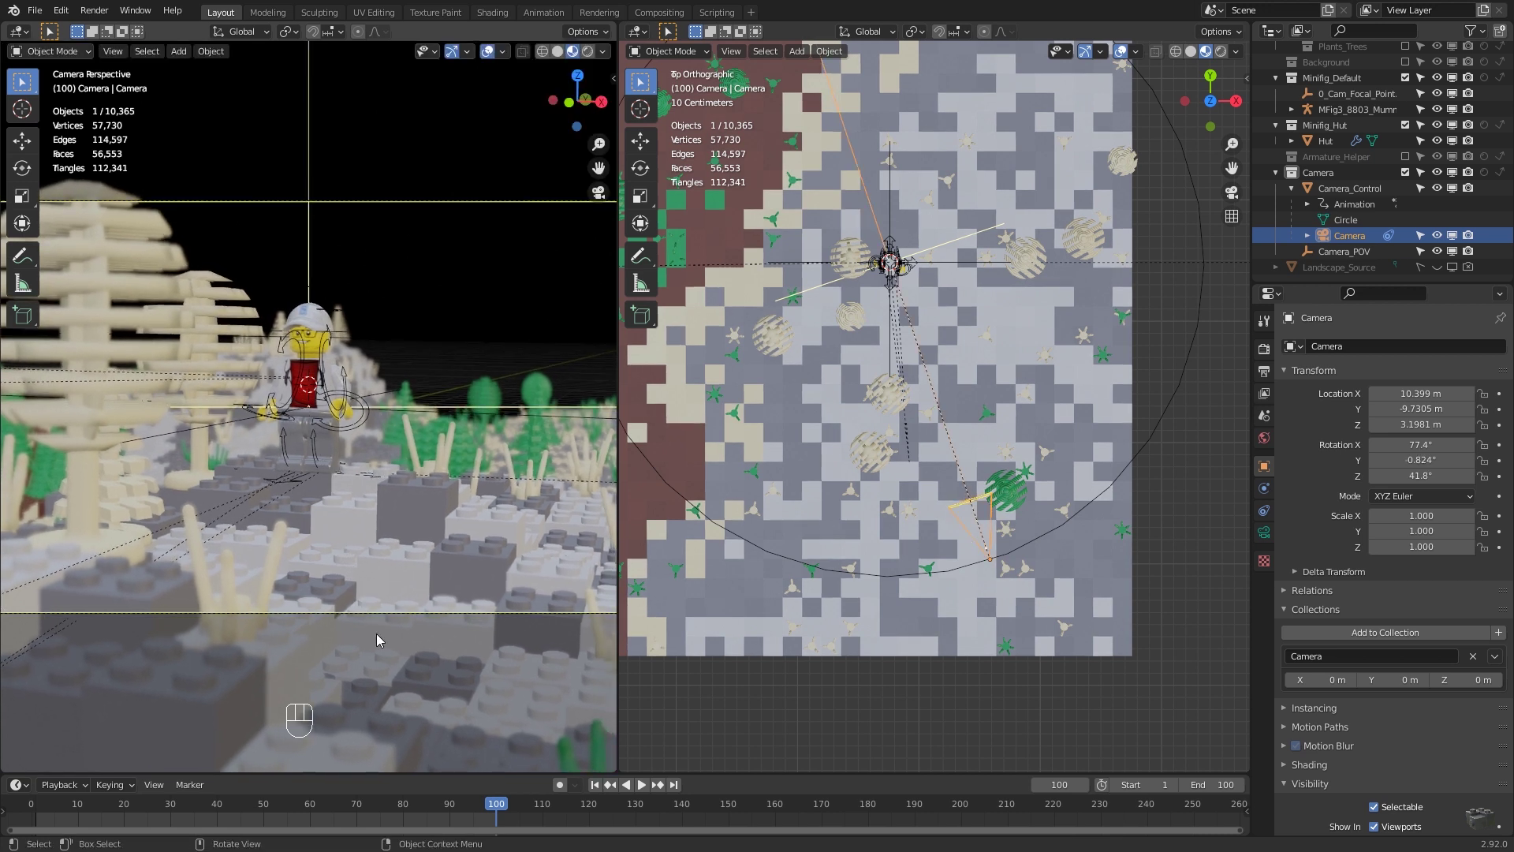
key(i)
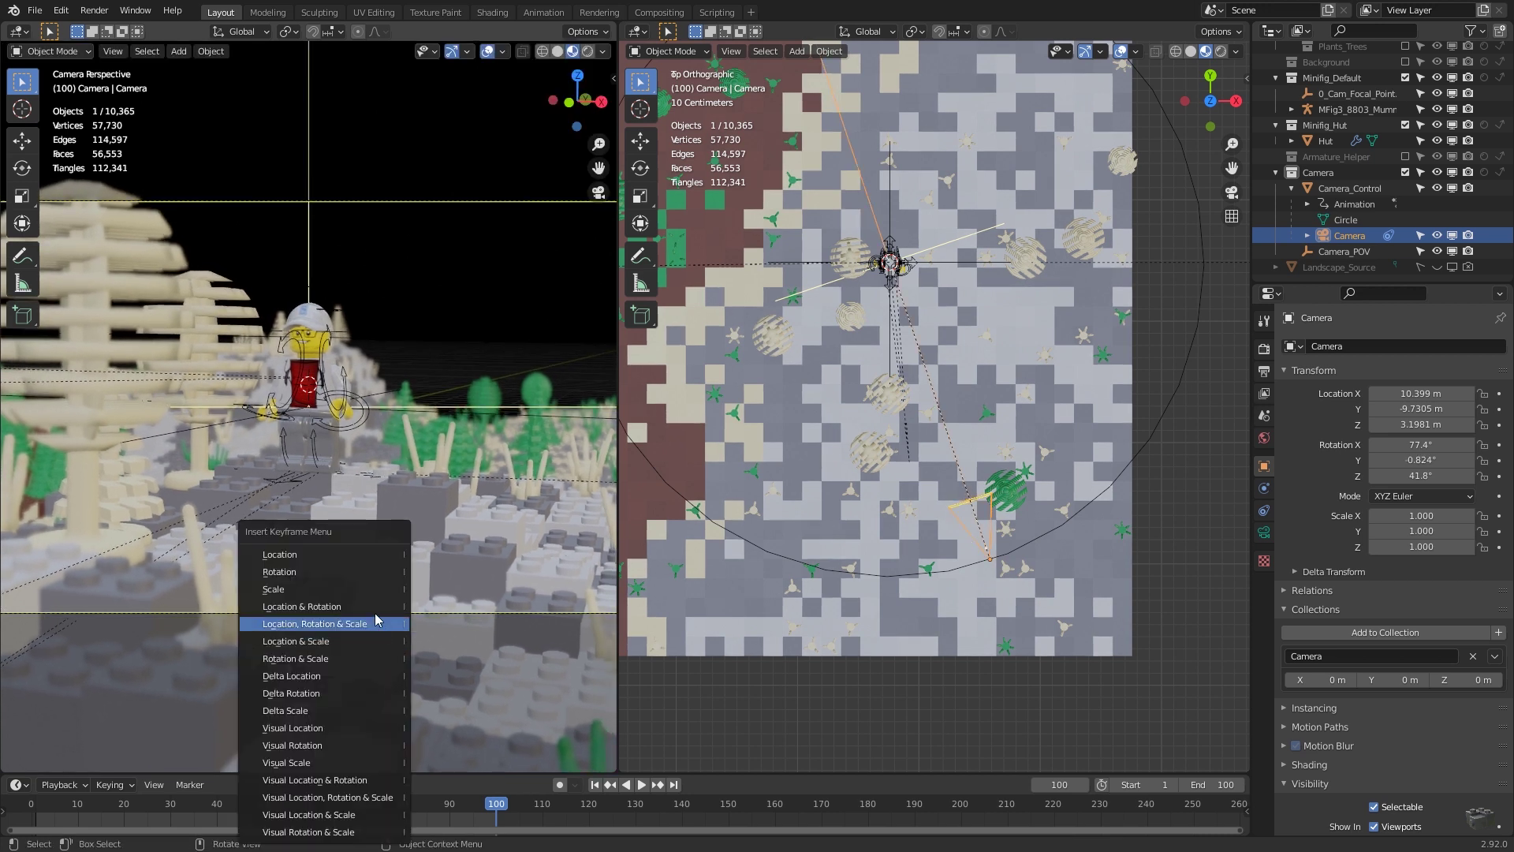
click(376, 572)
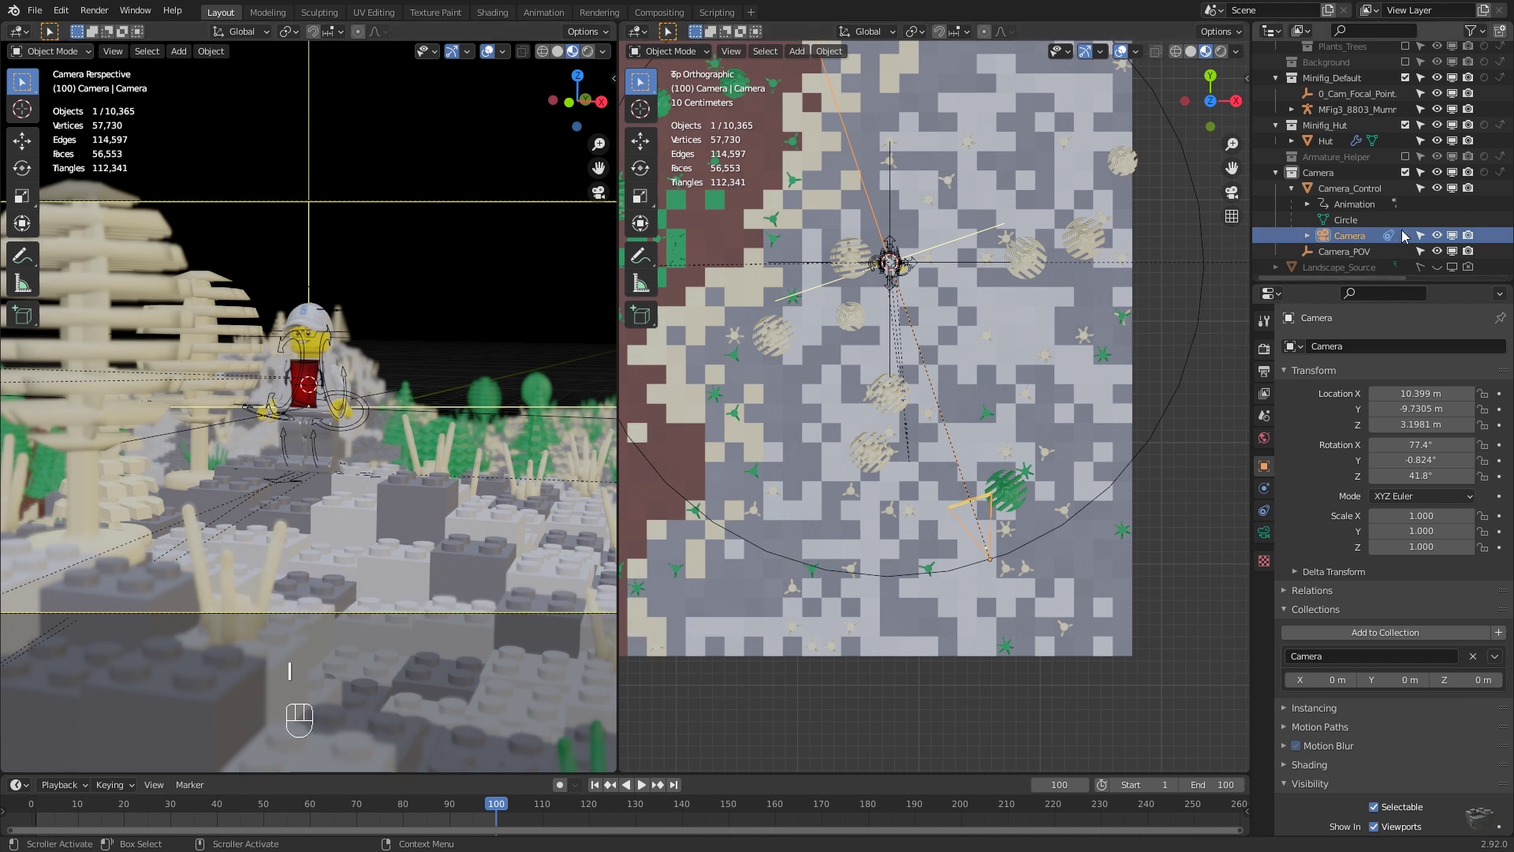
Select Camera_Control, play the camera animation to review the move, and return to frame 0
click(990, 562)
key(space)
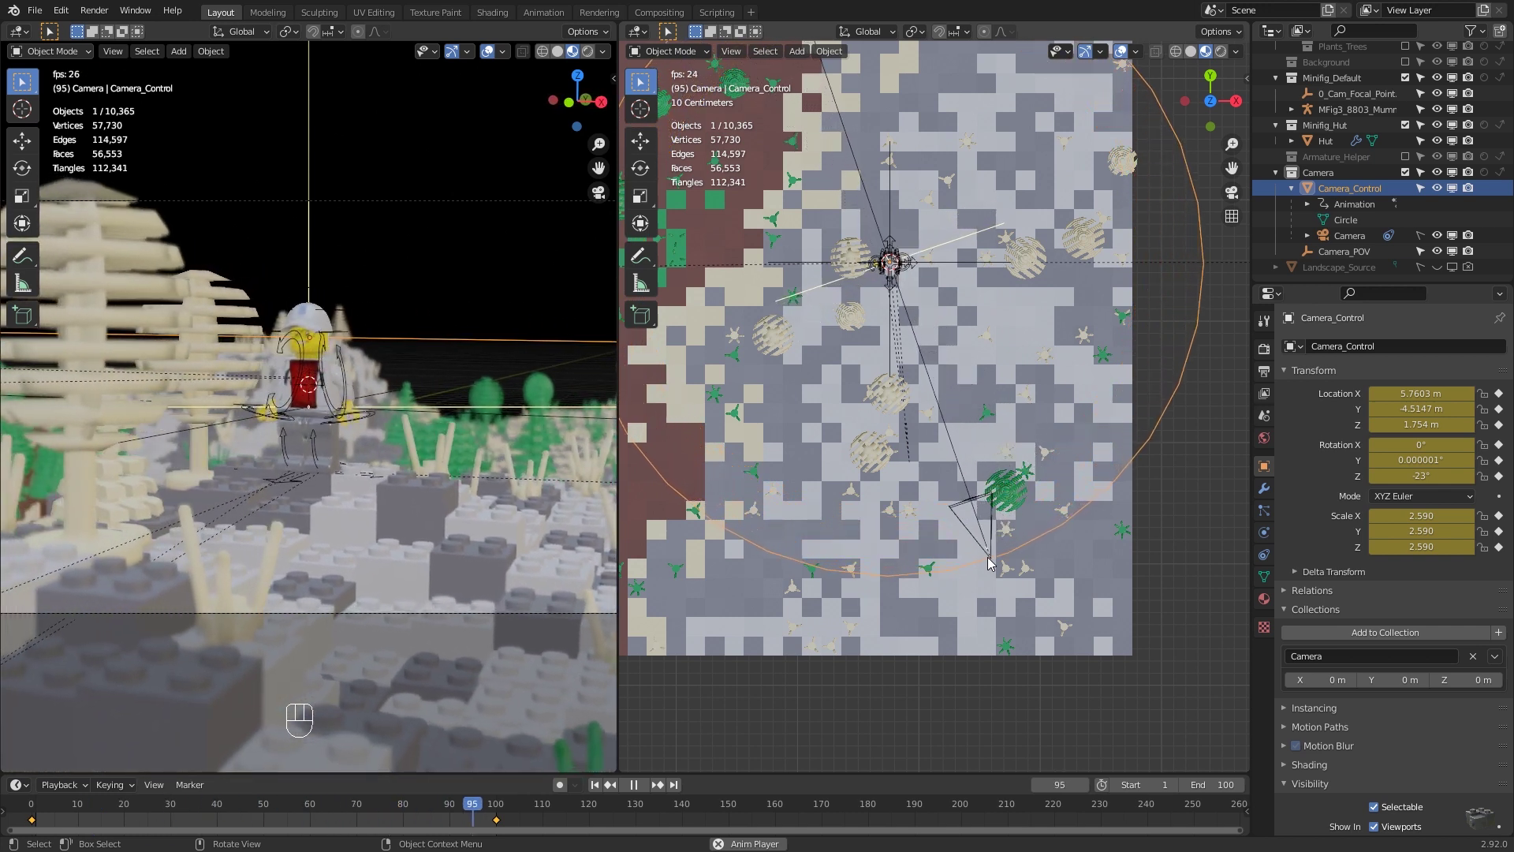
key(space)
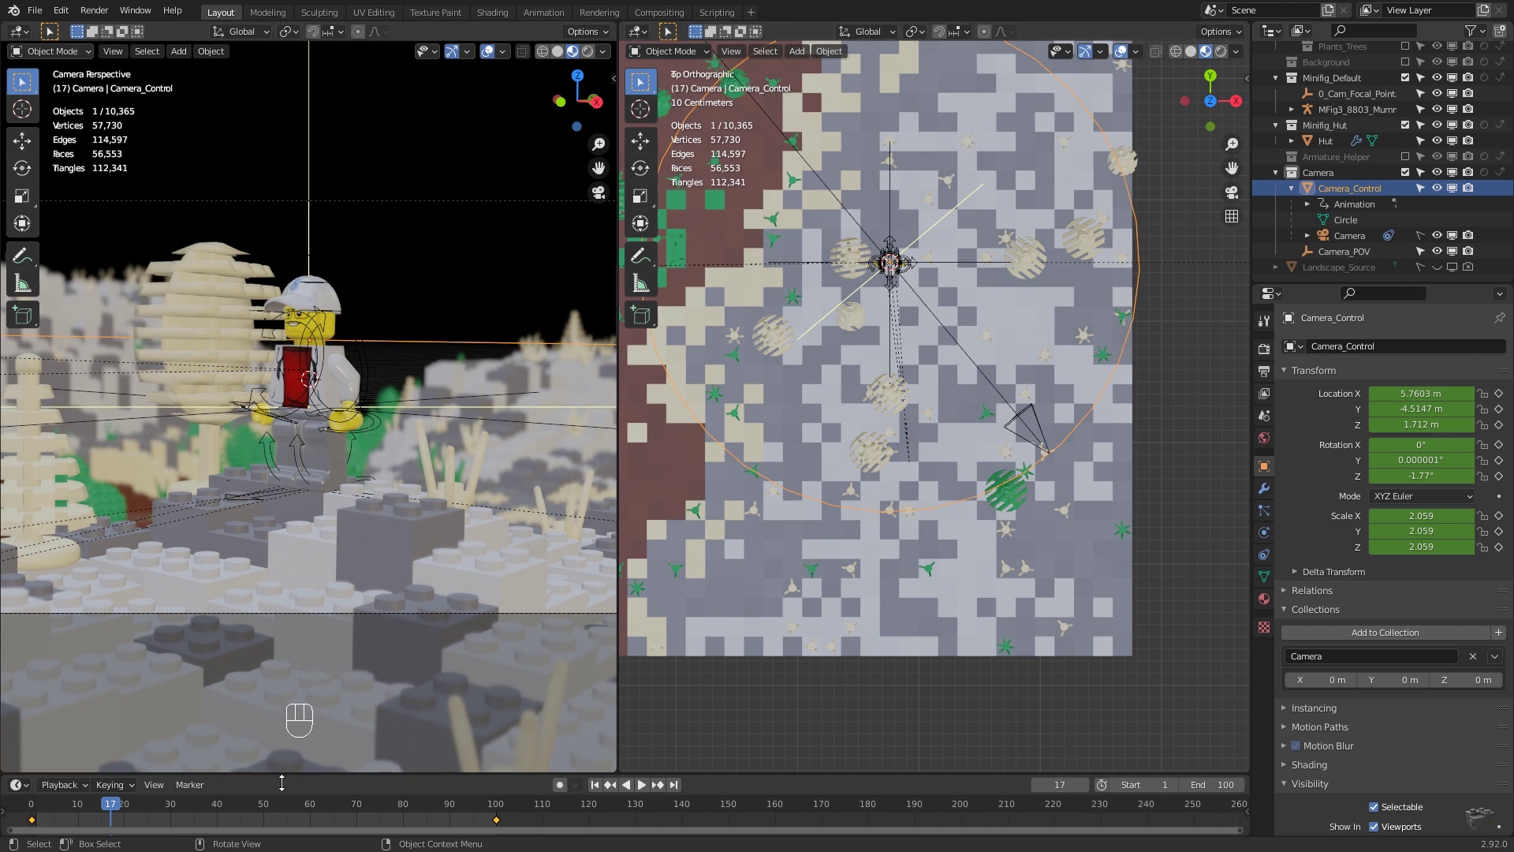
click(27, 811)
key(space)
key(space)
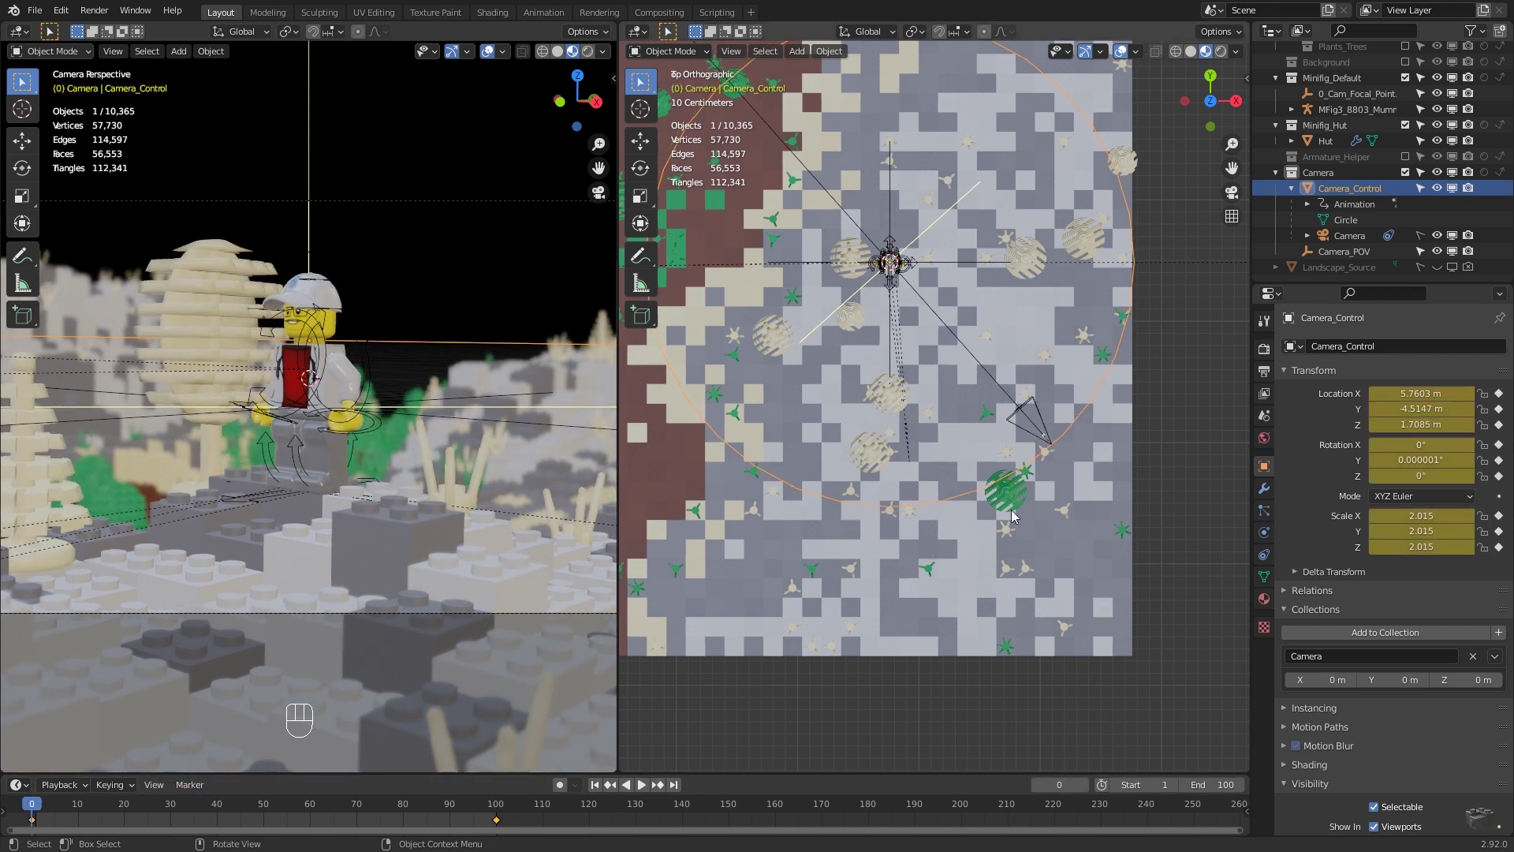
Show Camera_Control's curves in a Graph Editor replacing the top-view viewport and set all its keyframes to Linear interpolation
click(639, 34)
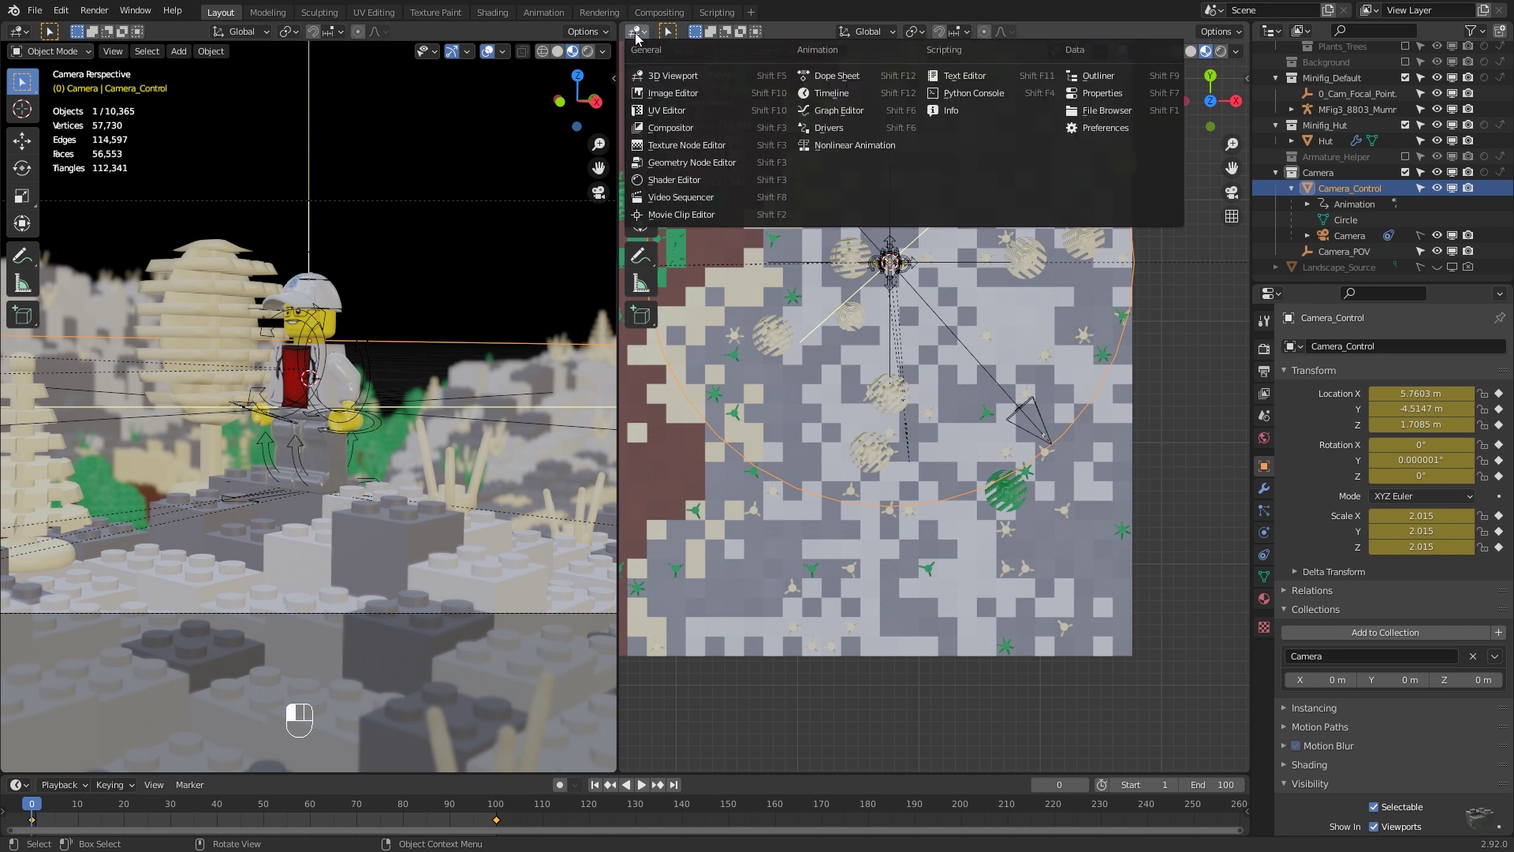
click(839, 111)
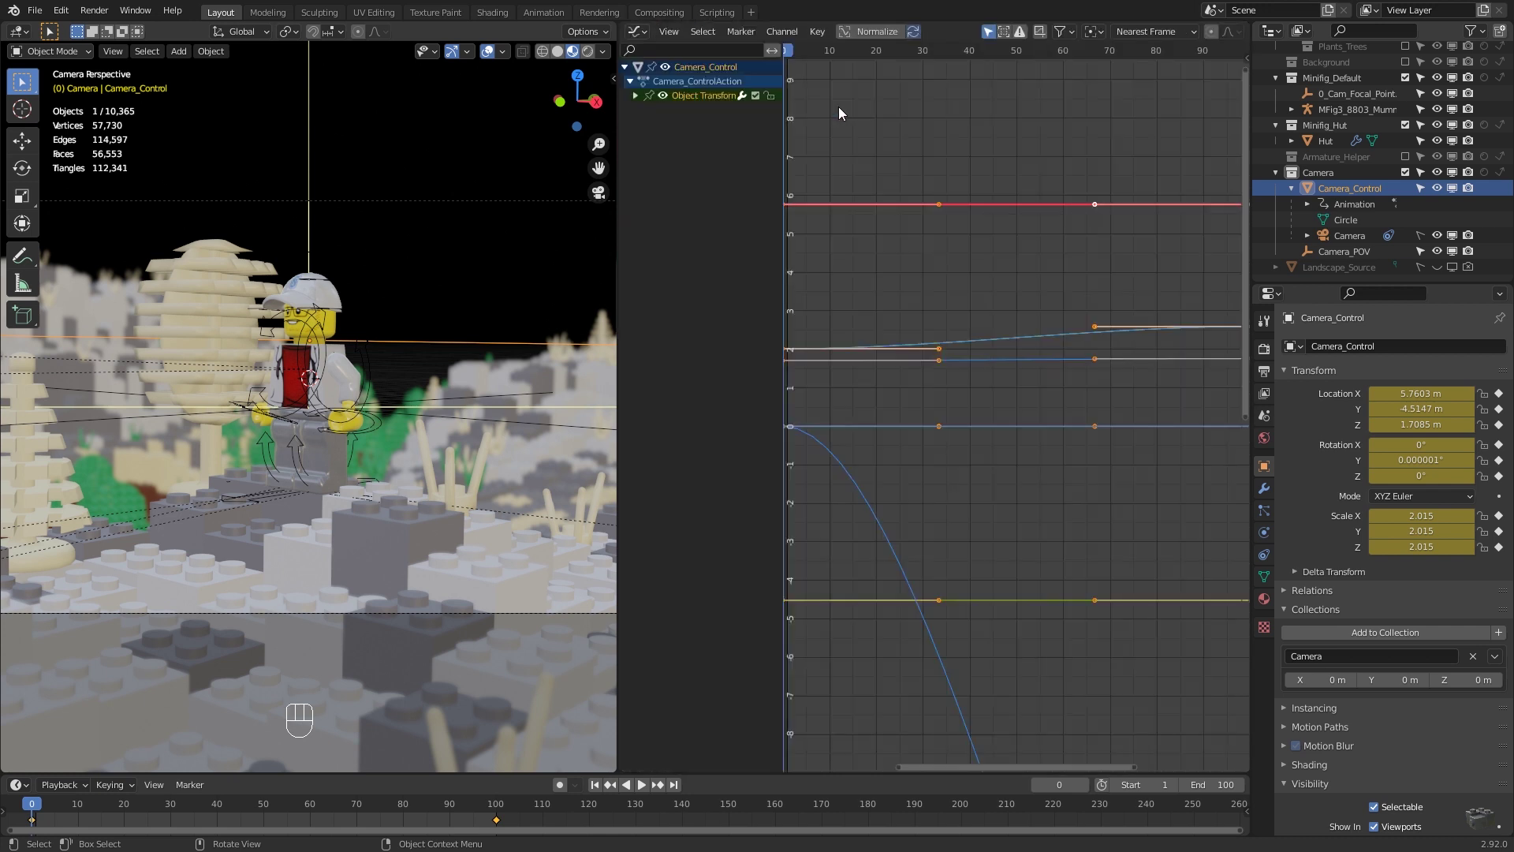
key(Home)
key(a)
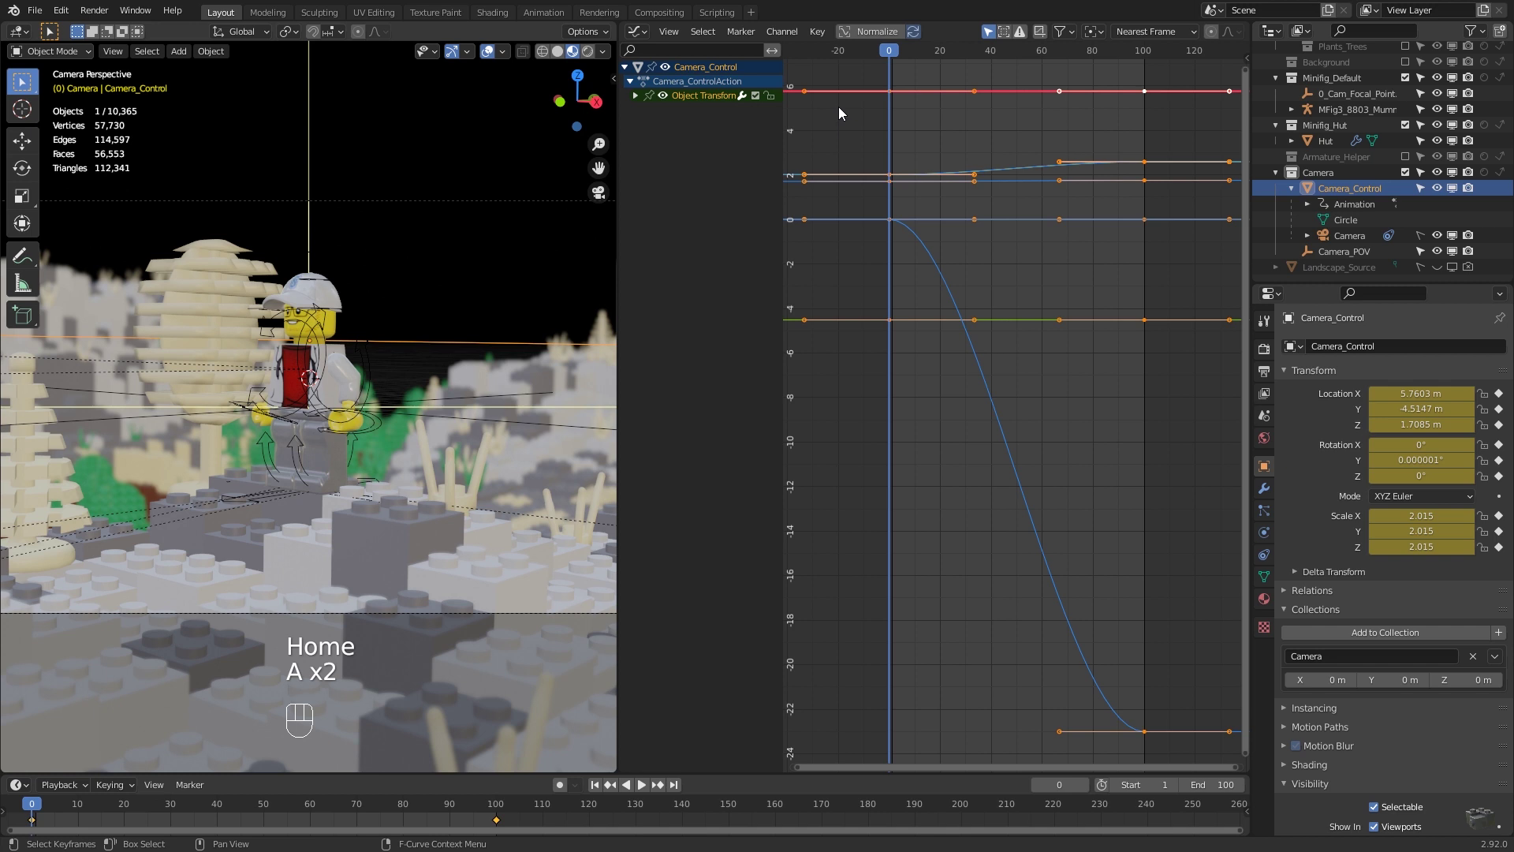
click(817, 32)
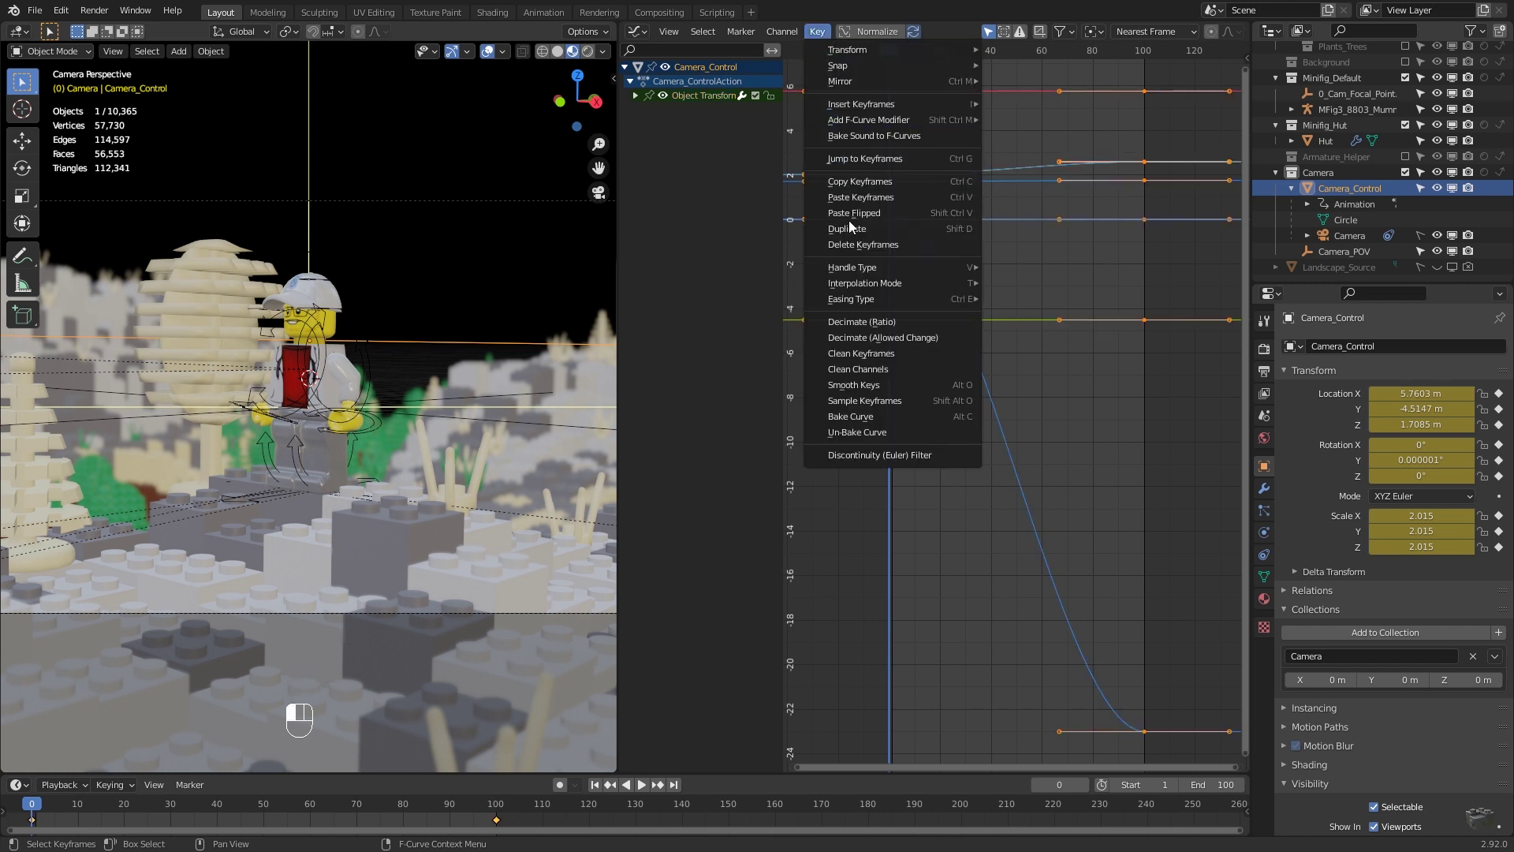
mouse_move(865, 291)
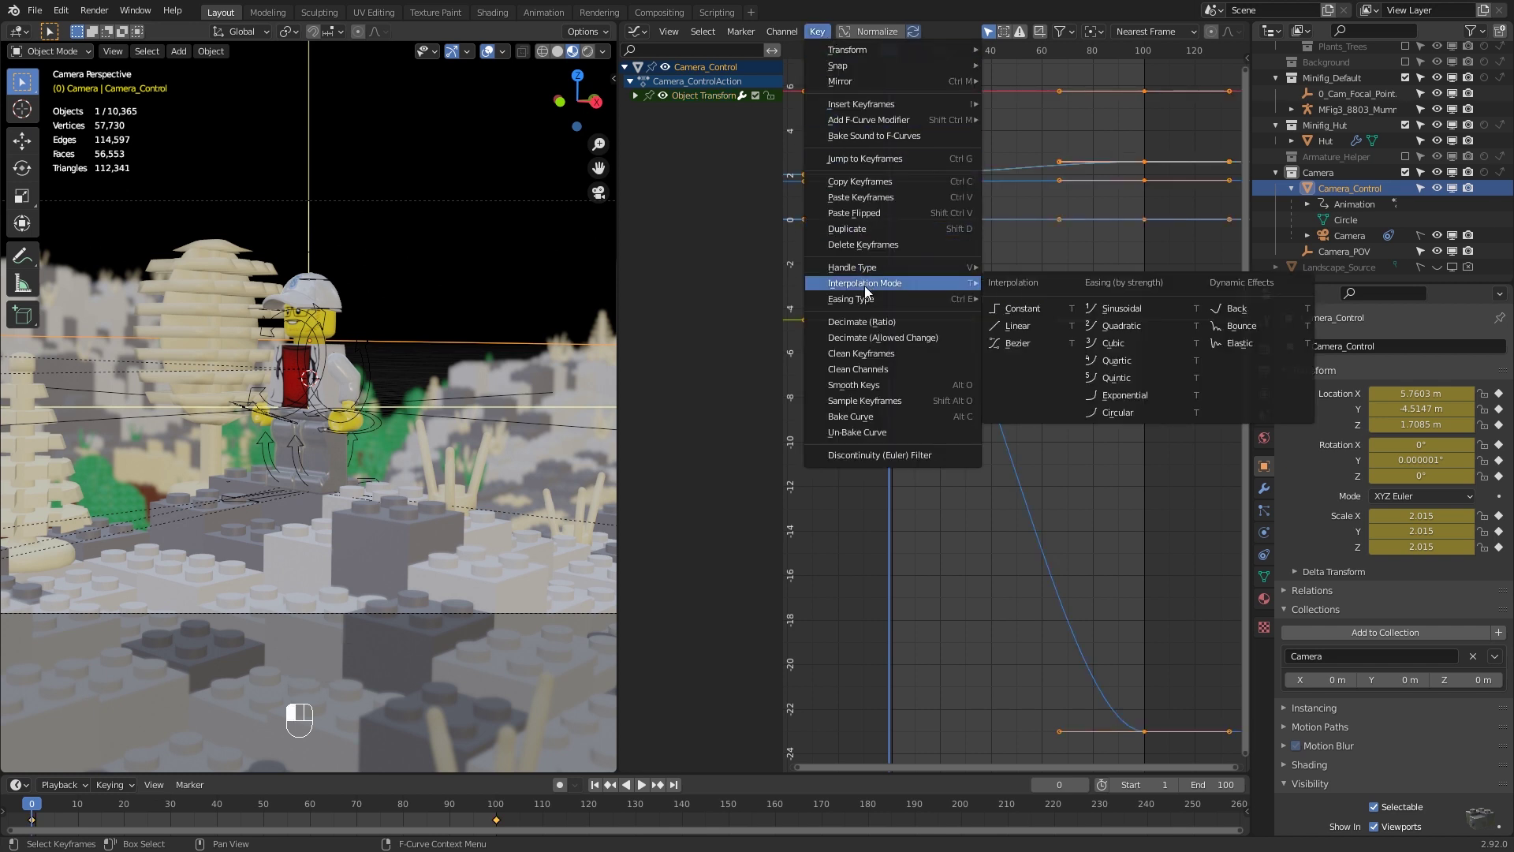
click(1035, 330)
Play back the camera move with linear interpolation, stop it, and return to the first frame
key(space)
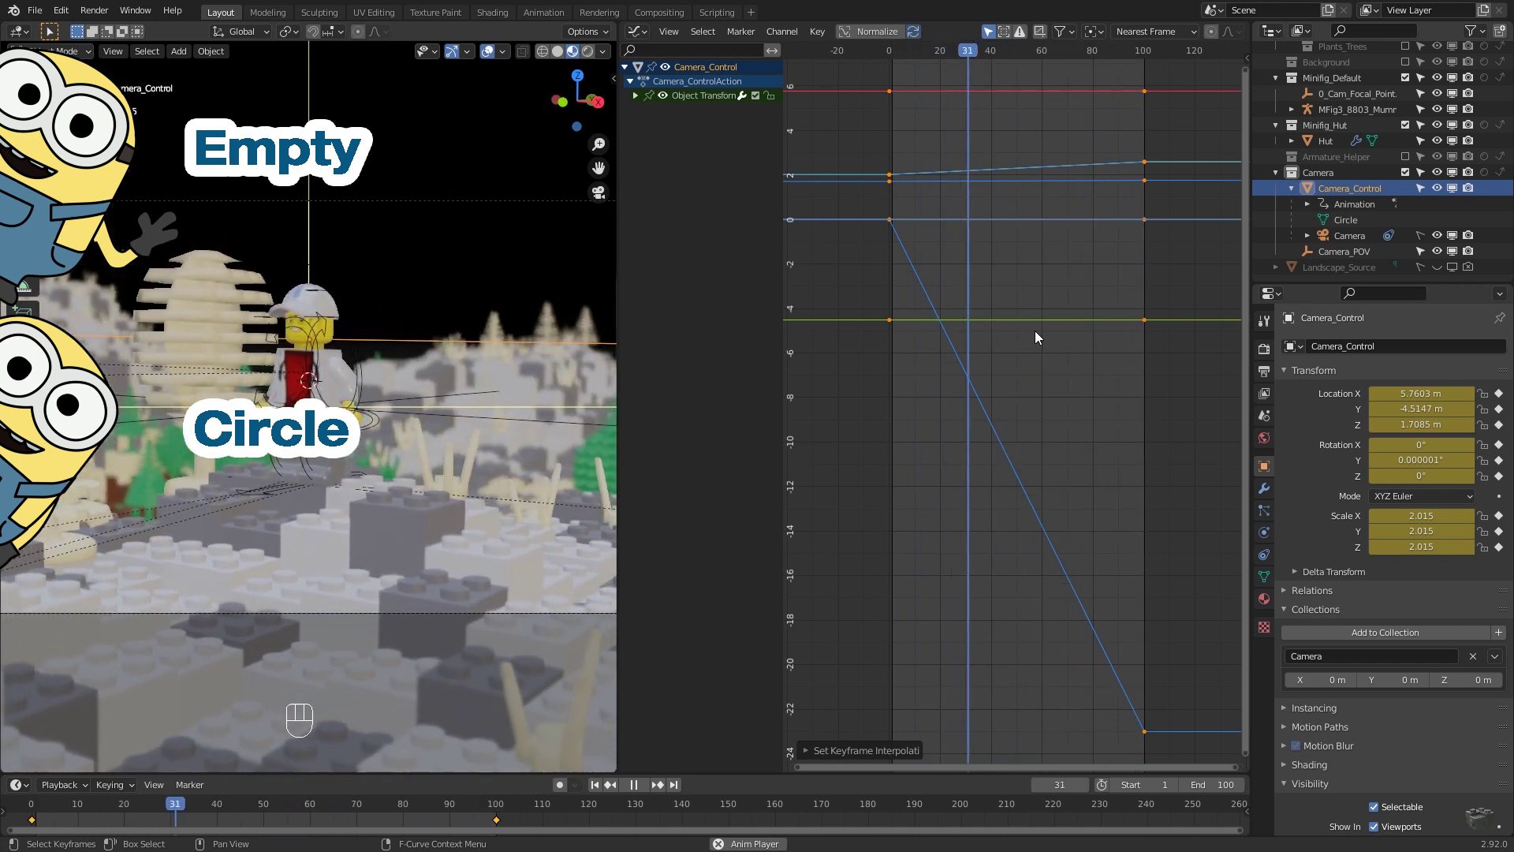
key(space)
click(594, 785)
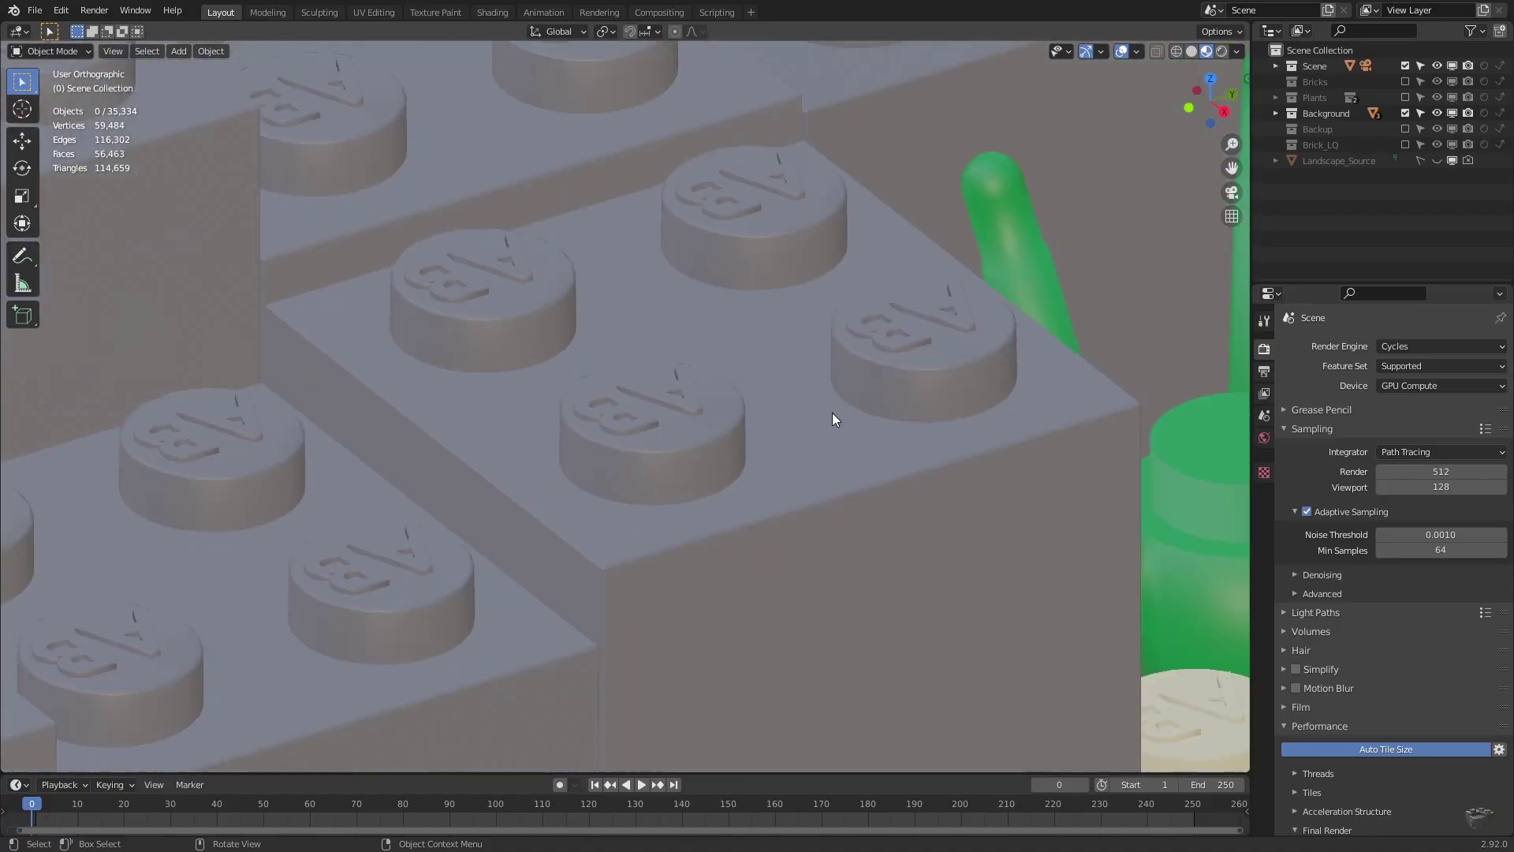
Examine the AB logo studs of Brick_2x2_Logo from another angle and look at its mesh in Edit Mode
scroll(832, 413, down, 10)
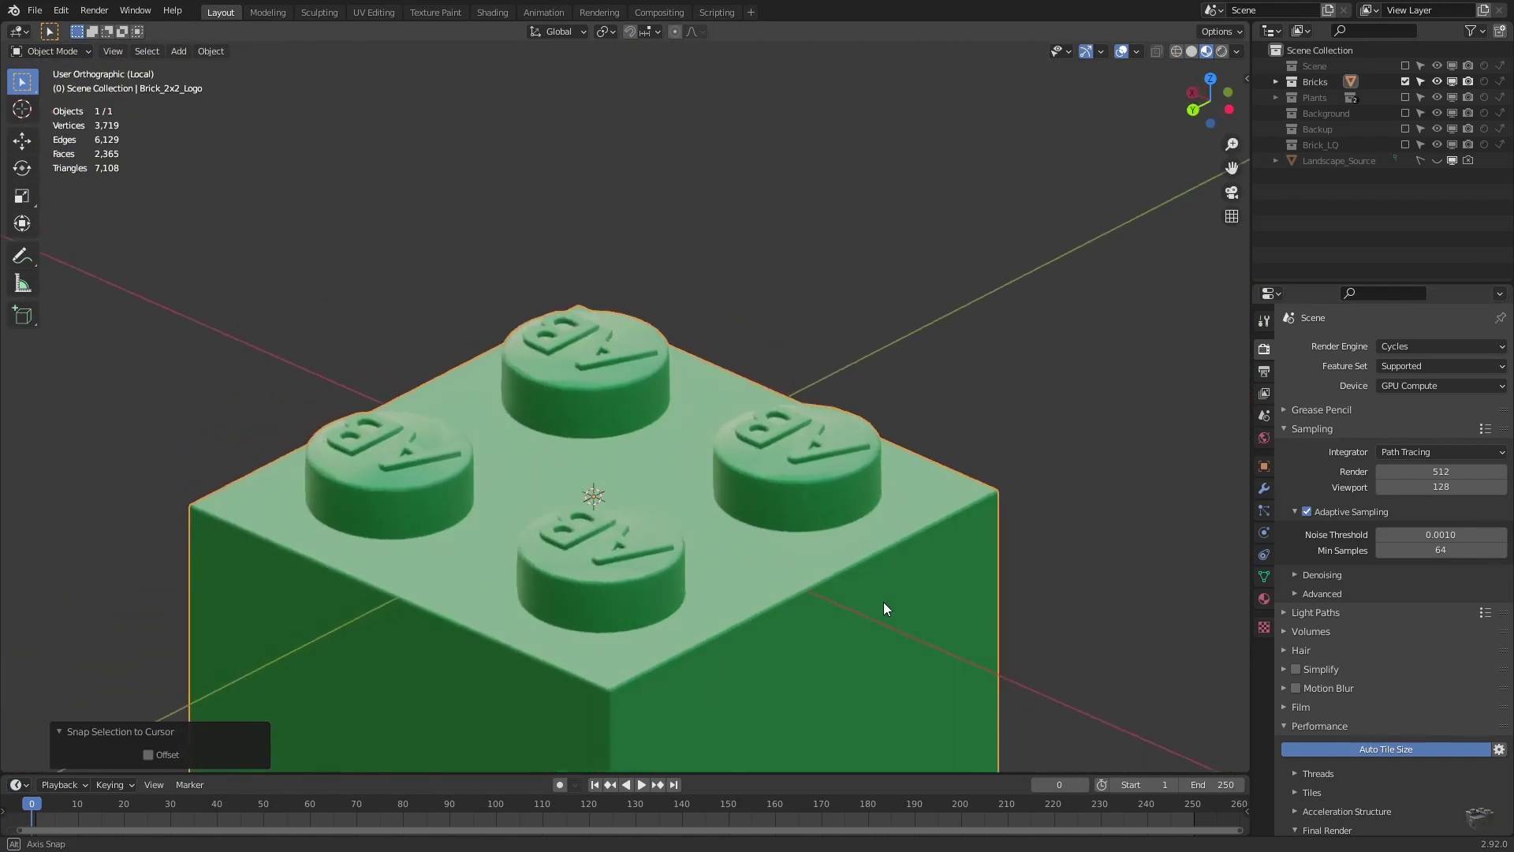
middle_drag(884, 603, 95, 600)
key(Tab)
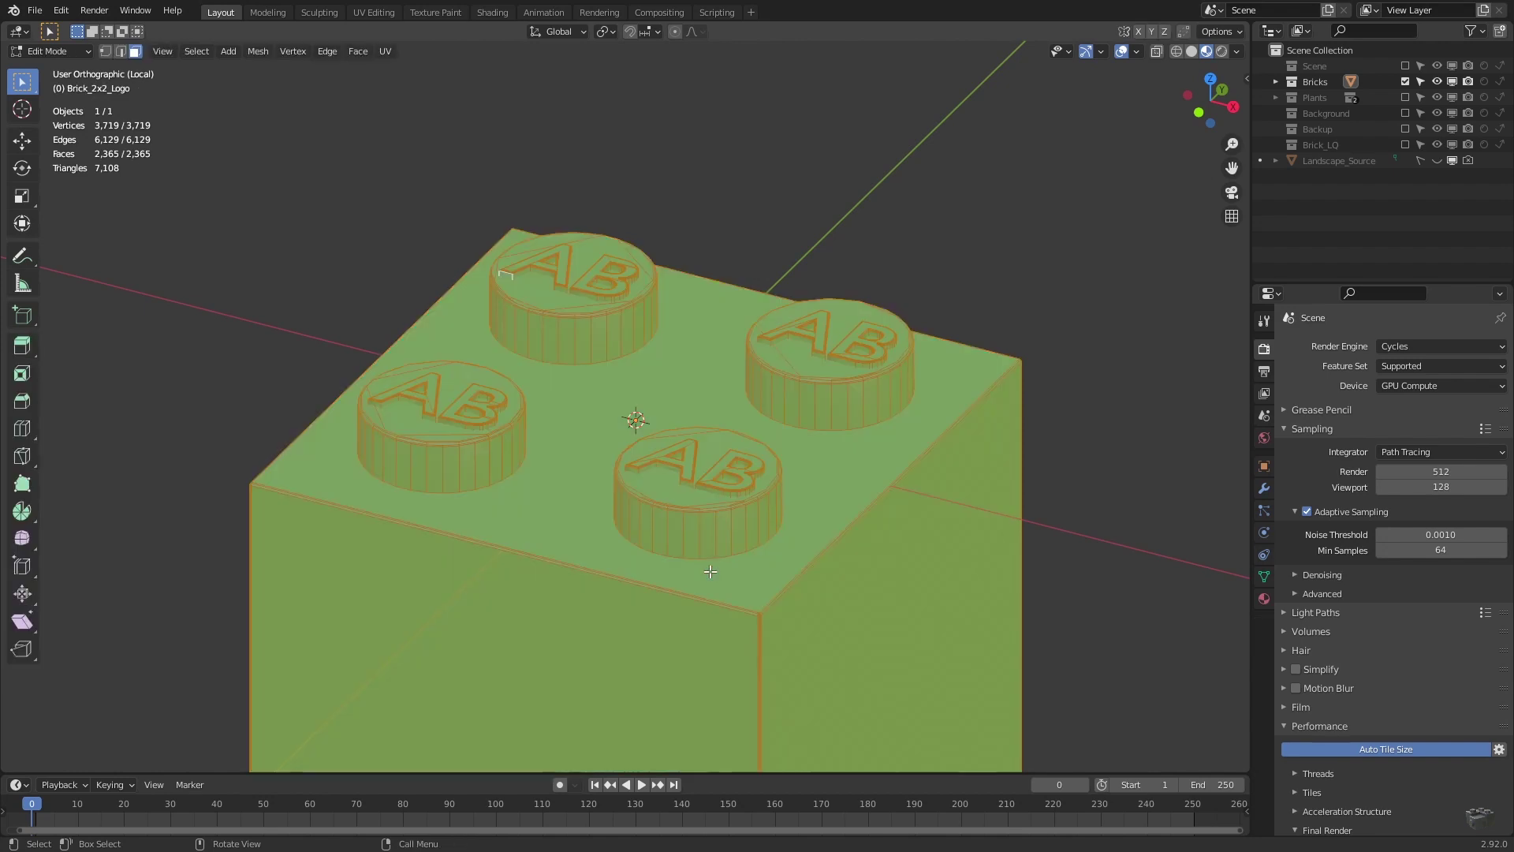
key(Tab)
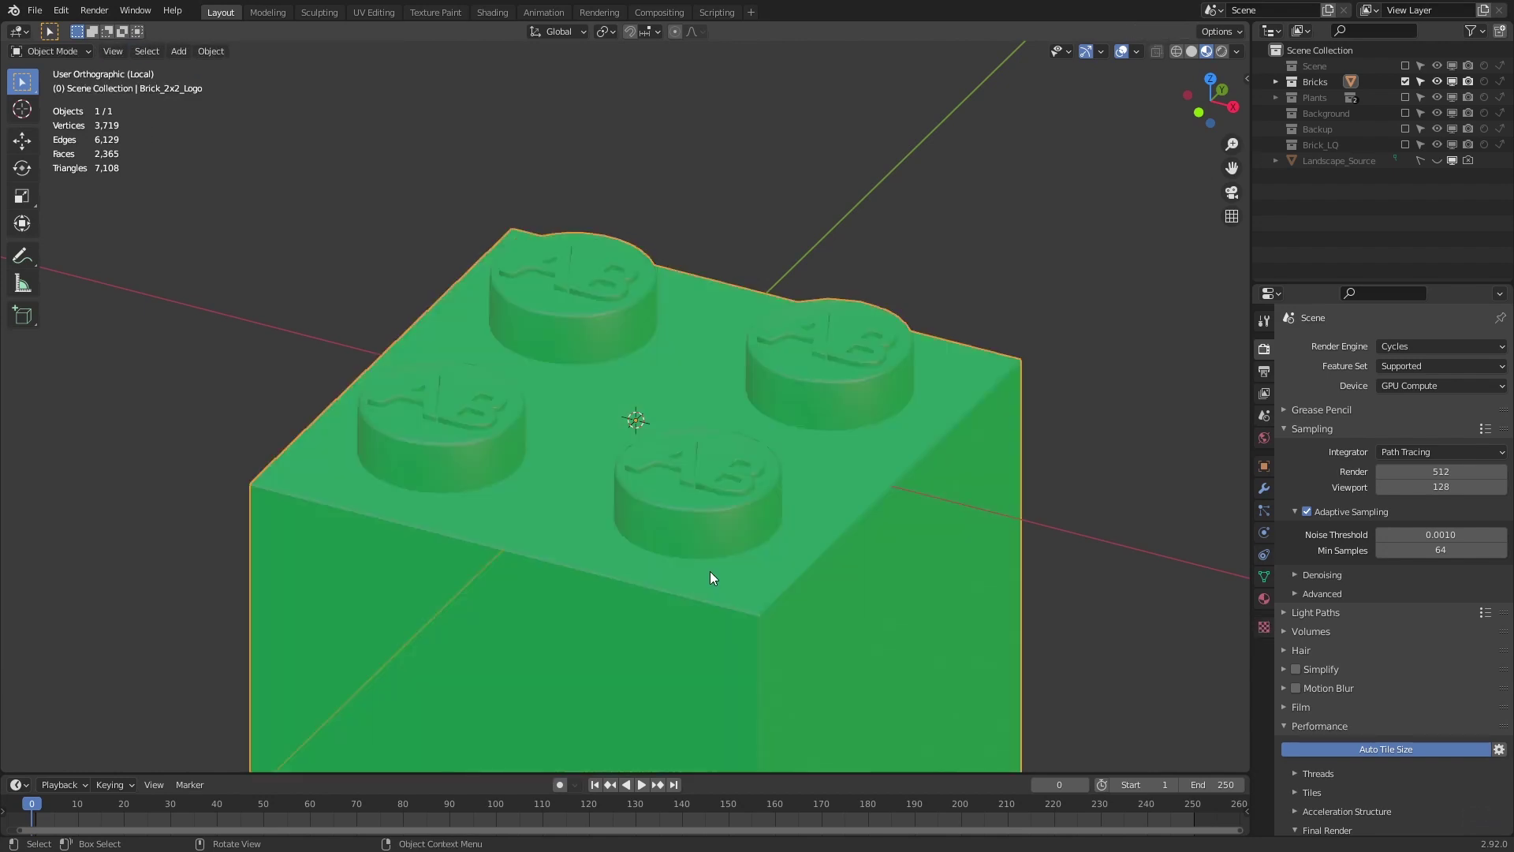